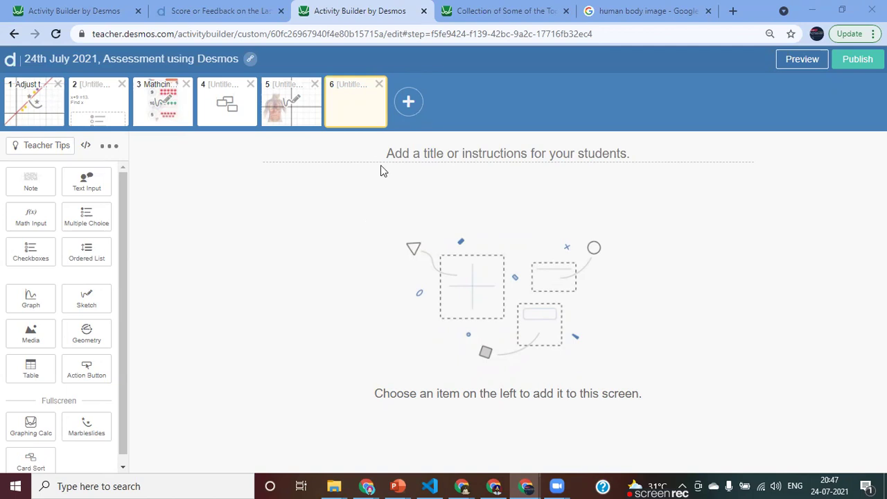
# Add a seventh screen to the activity and place a Note component on it
pyautogui.click(408, 102)
pyautogui.click(362, 115)
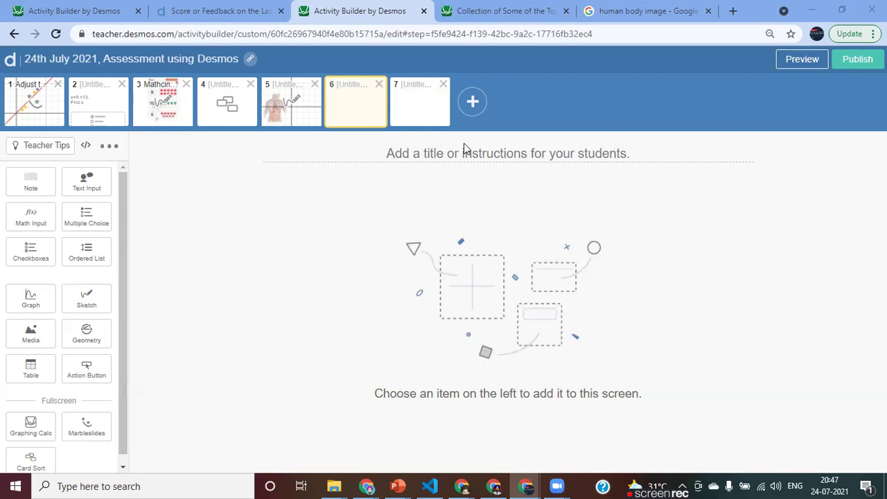
pyautogui.click(408, 119)
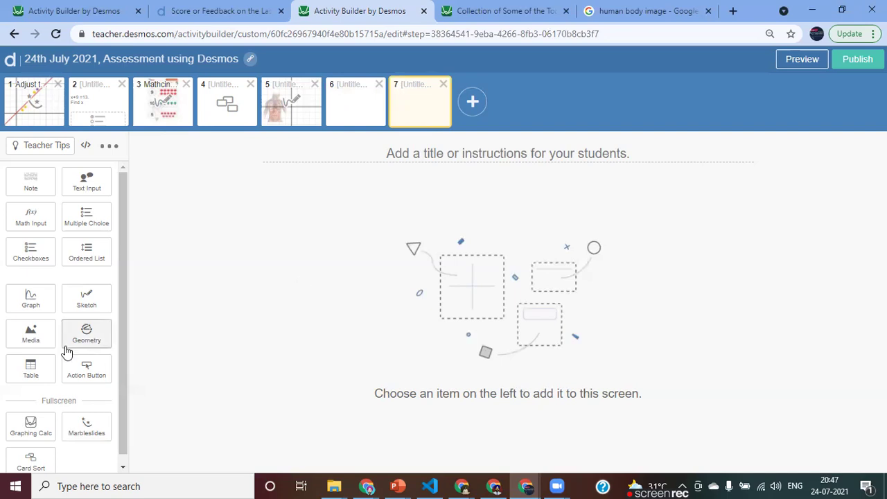
pyautogui.click(38, 194)
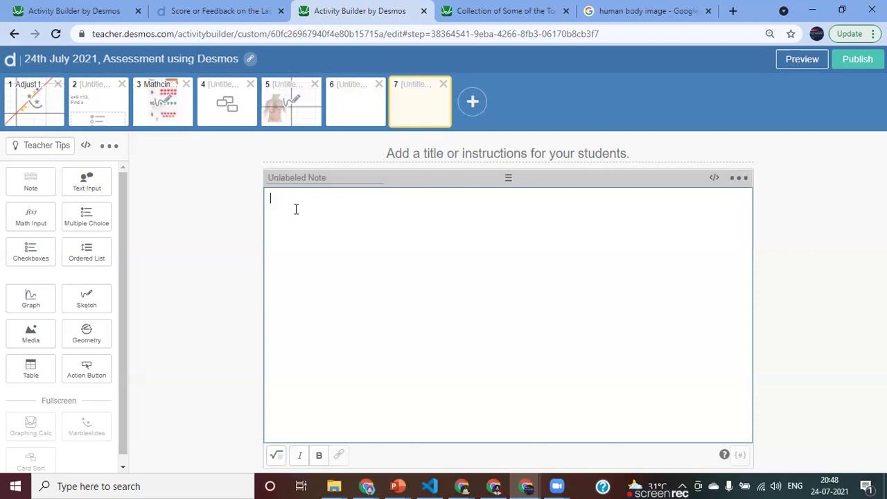
# Enter the equation 3x + 7 = 22 as formatted math on the note's first line
pyautogui.write('3x')
pyautogui.press('BackSpace')
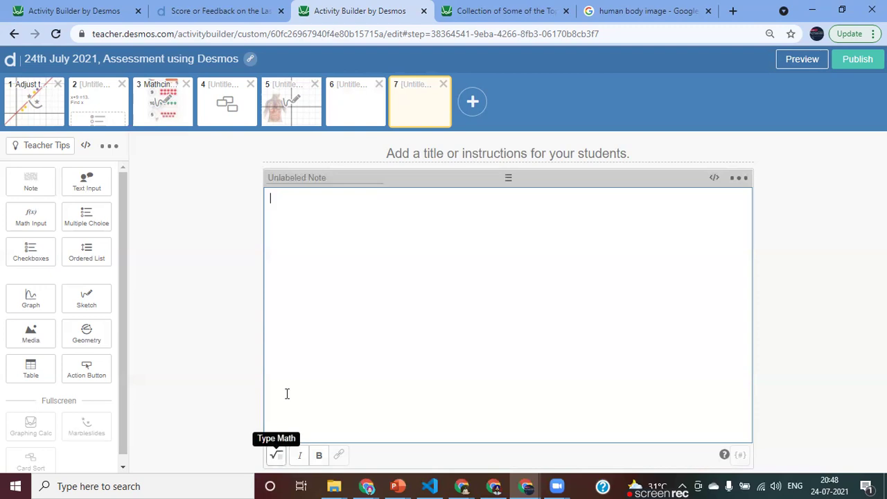
pyautogui.hotkey('ctrl', 'm')
pyautogui.write('3x')
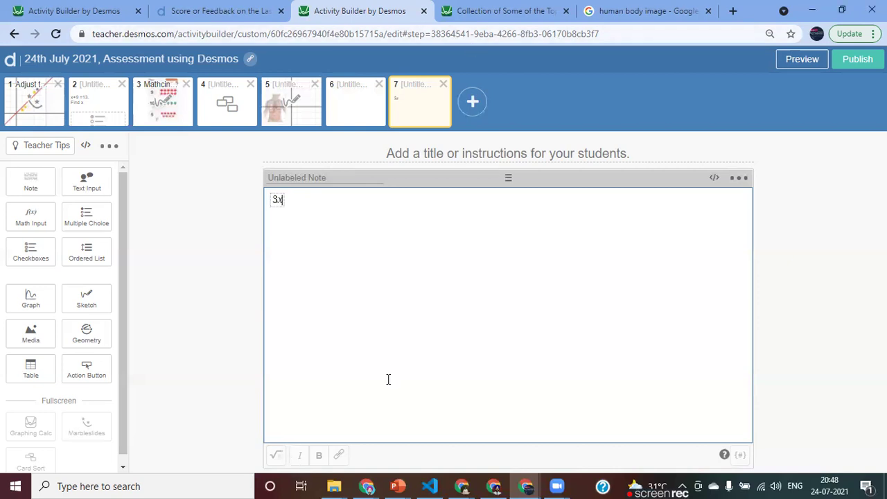
pyautogui.write('+ 7 = 22')
pyautogui.press('Right')
pyautogui.press('Return')
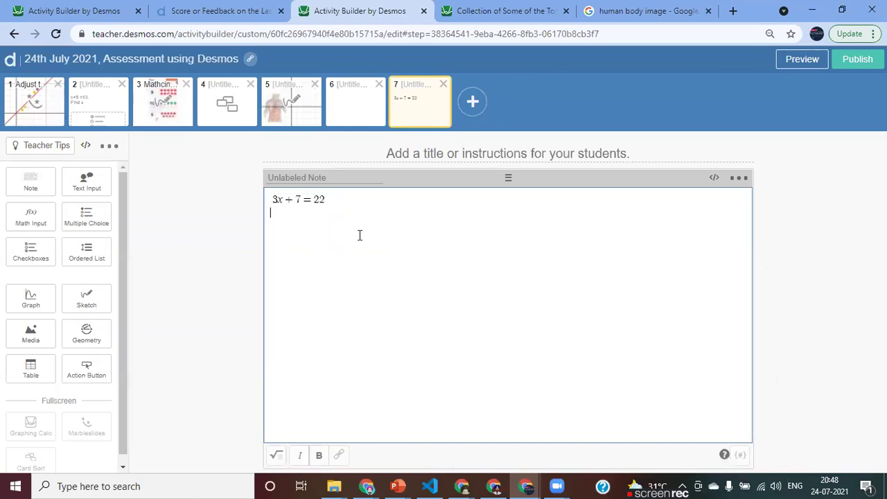
# Write "Solve for x," below the equation with the x formatted as math, and check the screen in the student preview
pyautogui.write('Solve for x,')
pyautogui.press('Return')
pyautogui.click(277, 200)
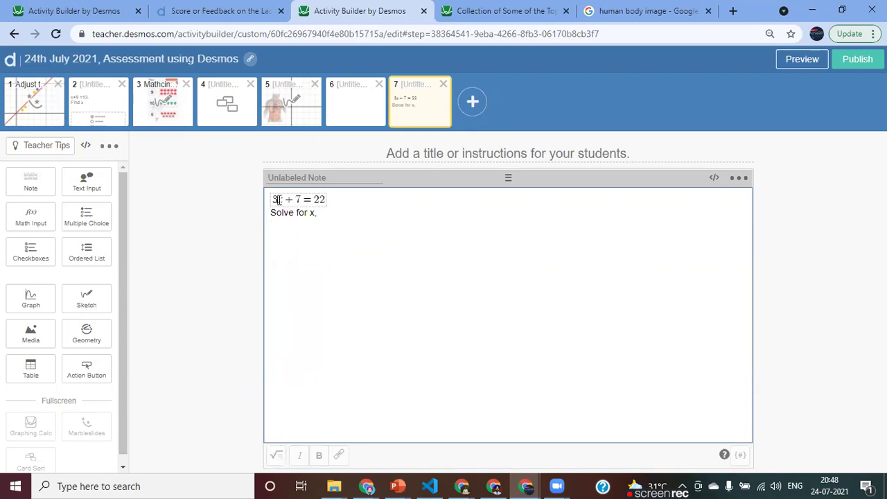
pyautogui.click(313, 215)
pyautogui.press('BackSpace')
pyautogui.hotkey('ctrl', 'm')
pyautogui.write('x')
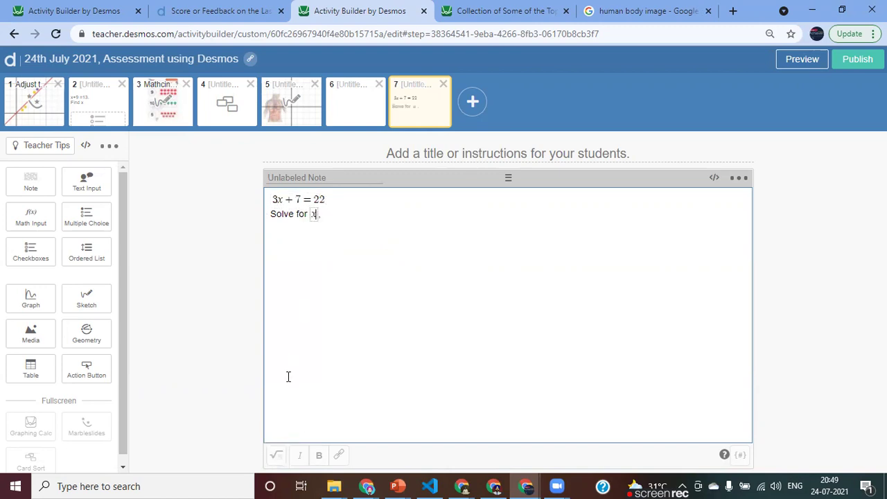
pyautogui.press('Return')
pyautogui.click(800, 61)
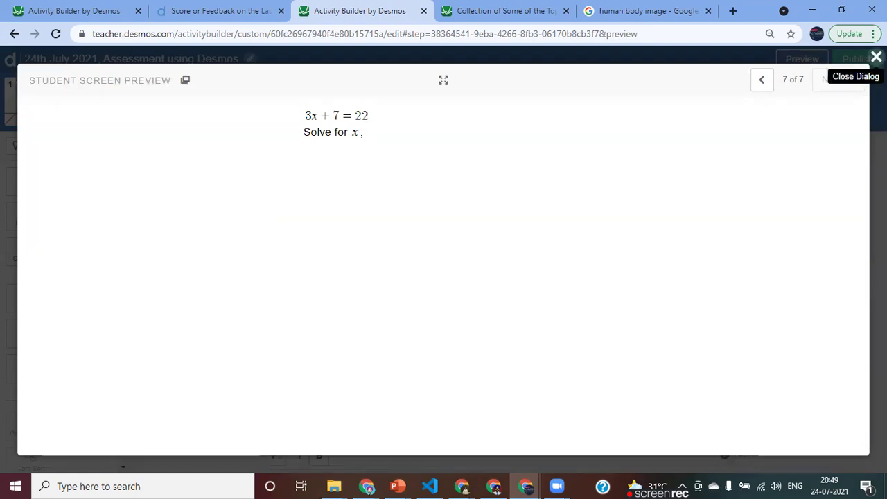
pyautogui.click(876, 57)
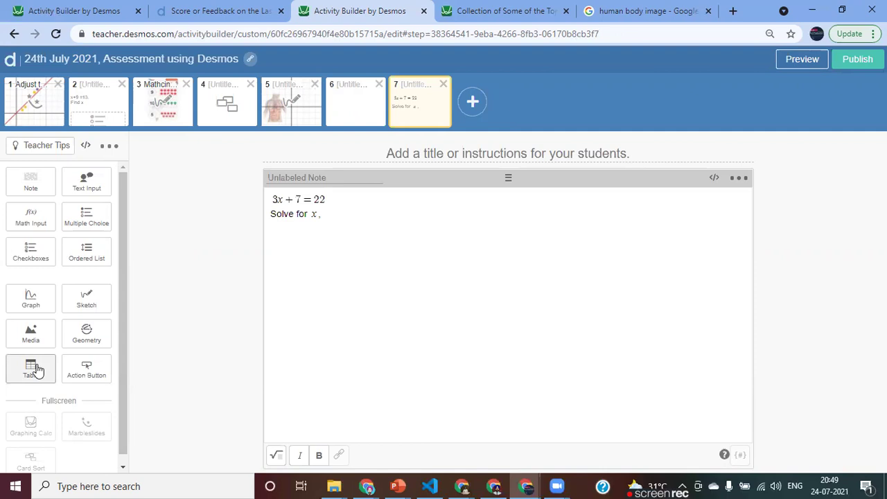
# Add a Math Input below the note and test it in the student preview by submitting 3x + 9 = 0
pyautogui.click(31, 220)
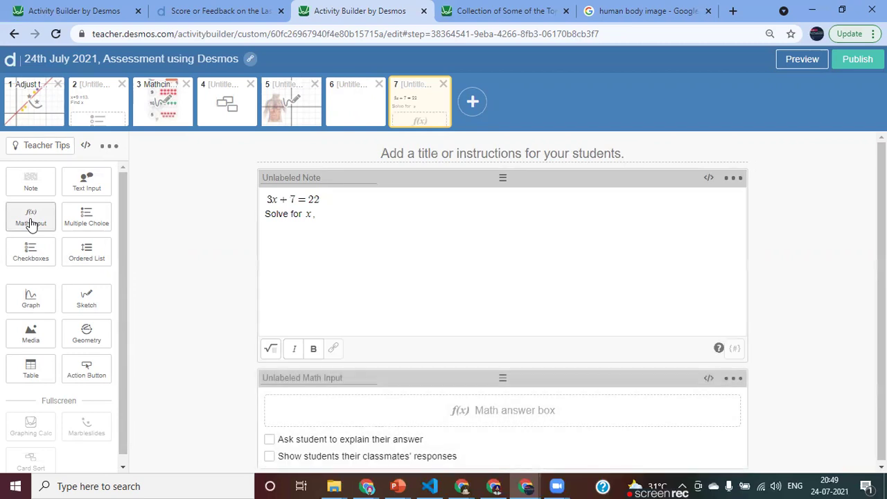
pyautogui.click(792, 64)
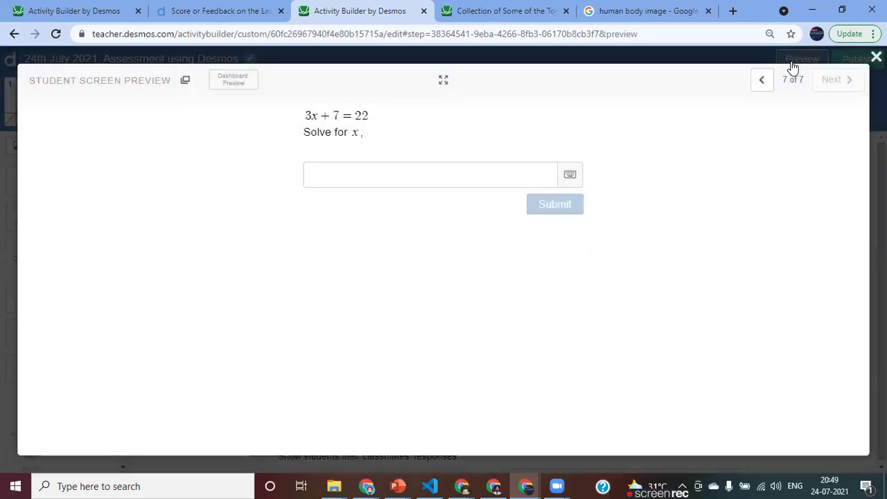
pyautogui.click(355, 174)
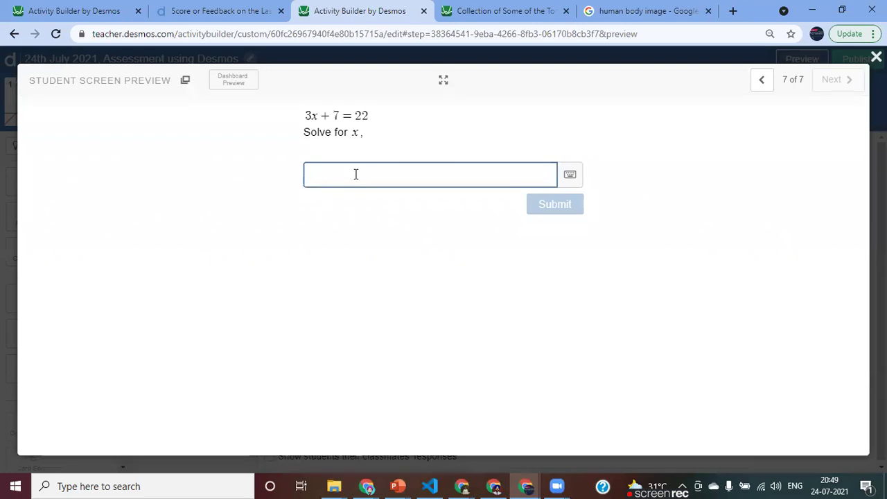
pyautogui.write('3x')
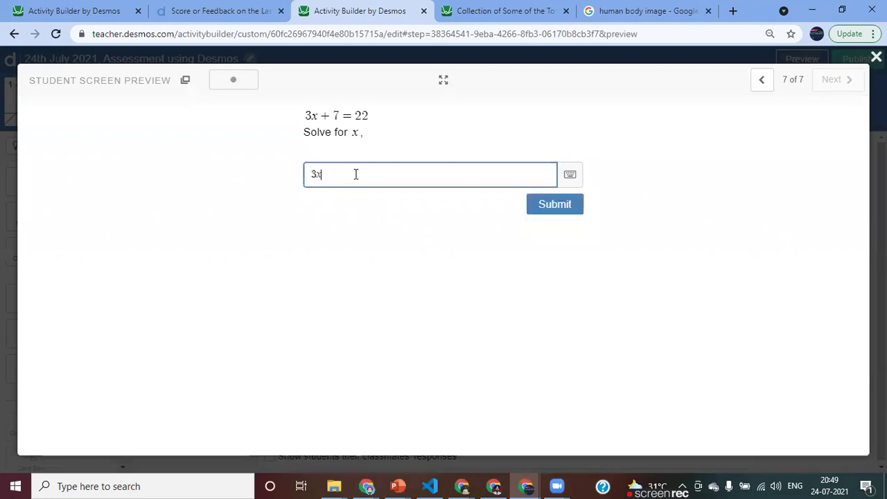
pyautogui.write('+9')
pyautogui.write('-7')
pyautogui.press('BackSpace')
pyautogui.press('BackSpace')
pyautogui.write('-')
pyautogui.press('BackSpace')
pyautogui.write('=6')
pyautogui.press('Return')
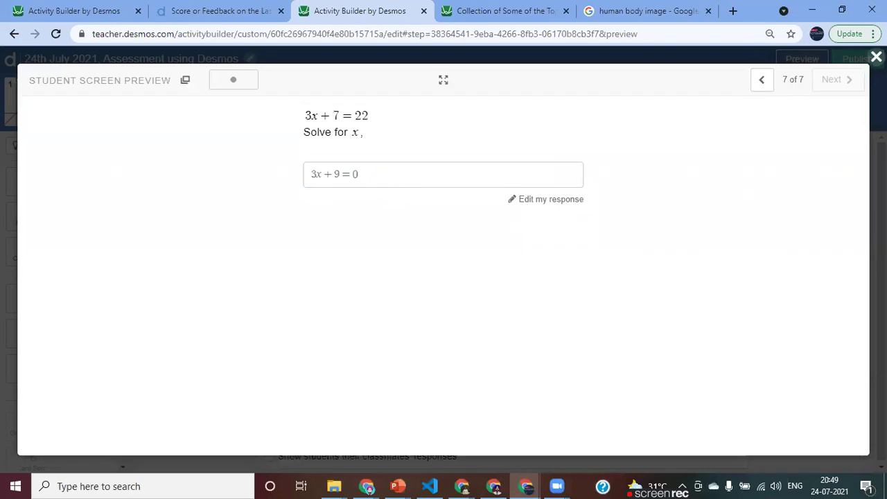
pyautogui.click(876, 57)
# Replace the Math Input component below the note with a Text Input component
pyautogui.click(729, 380)
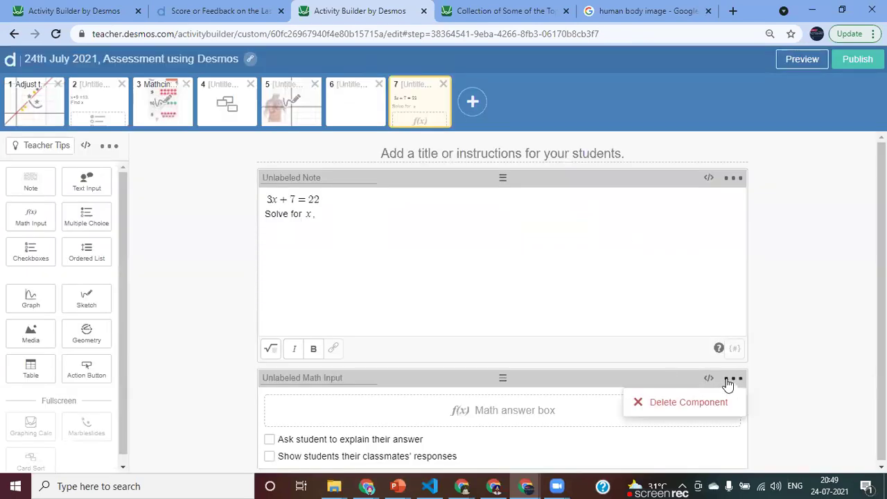
pyautogui.click(677, 402)
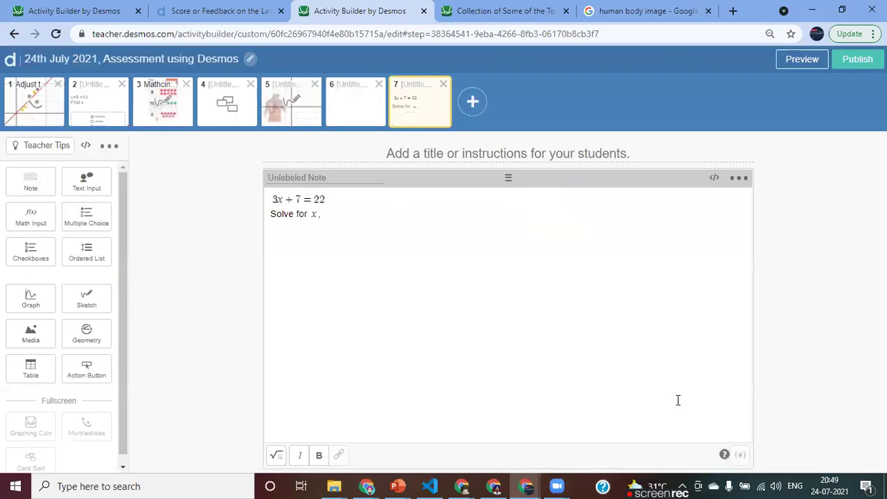
pyautogui.click(88, 187)
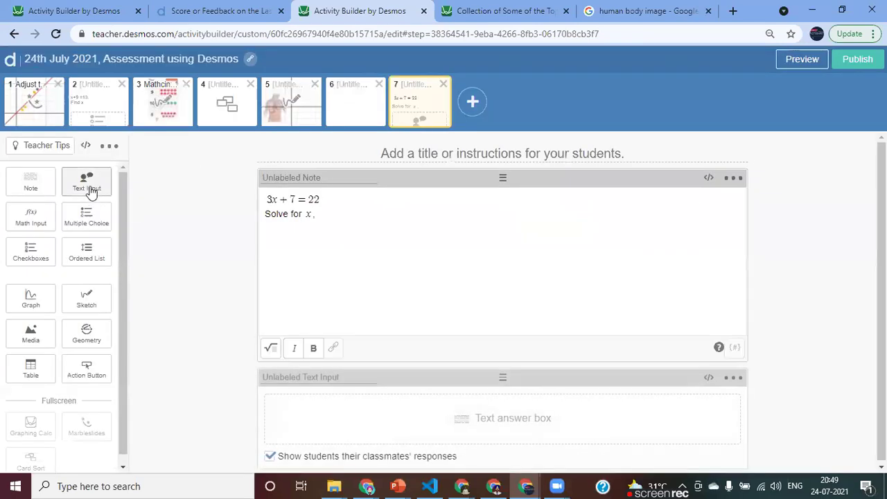
# Test the Text Input in the student preview by entering a first name as plain text and again as formatted math
pyautogui.click(802, 59)
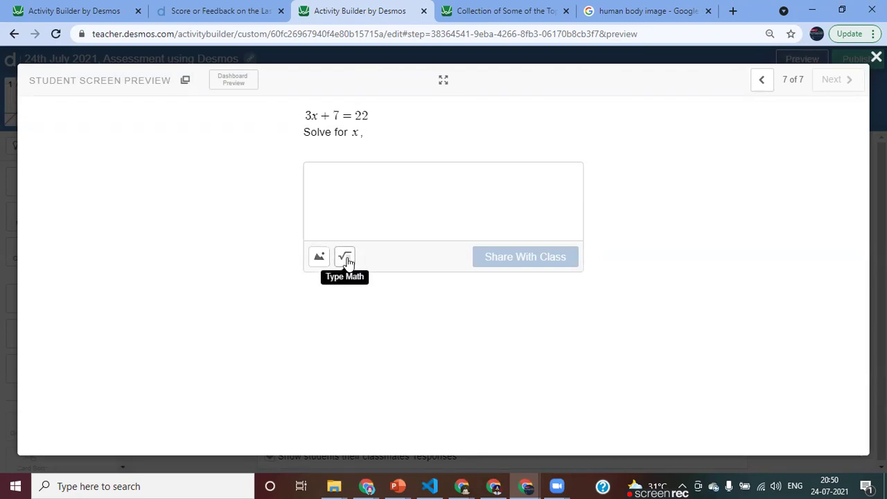
pyautogui.click(330, 168)
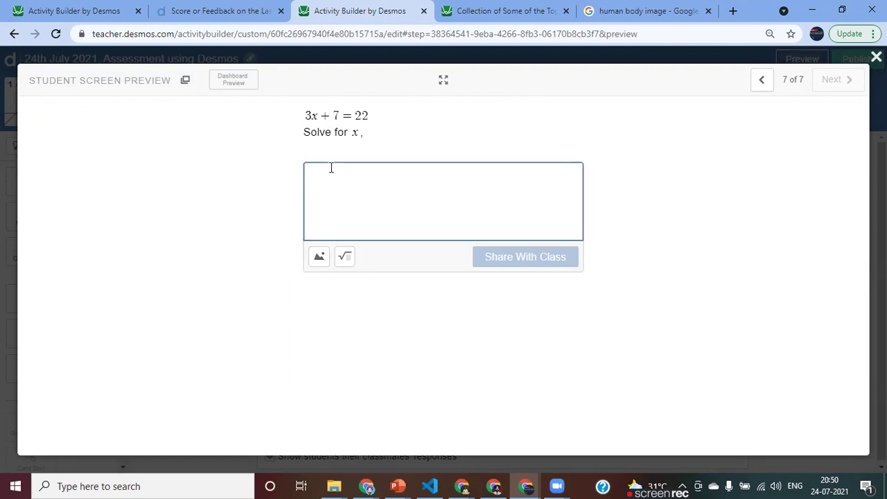
pyautogui.write('S')
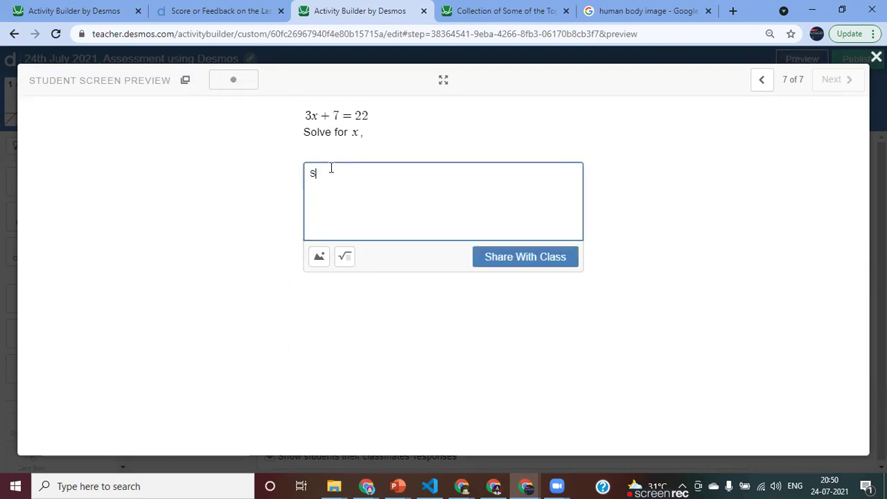
pyautogui.write('atvinder')
pyautogui.press('Return')
pyautogui.click(344, 257)
pyautogui.write('Satvinder')
pyautogui.click(345, 258)
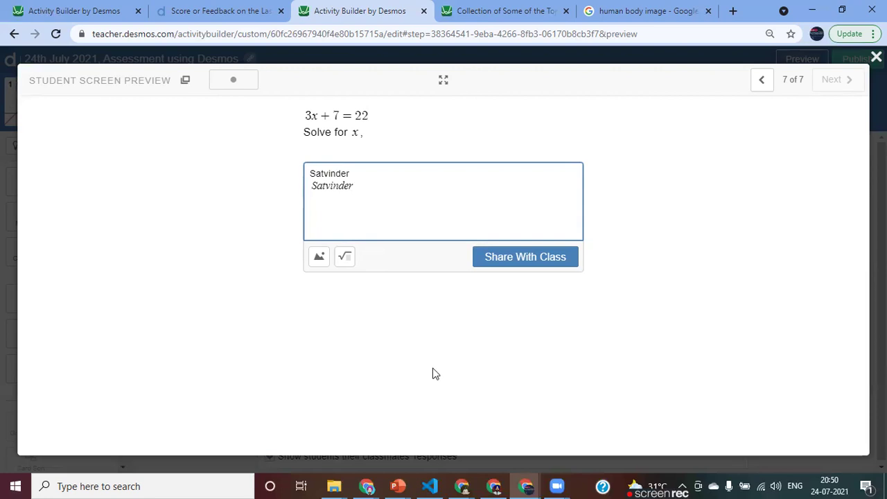
# Clear the whole test response from the text answer box and close the student preview
pyautogui.click(401, 480)
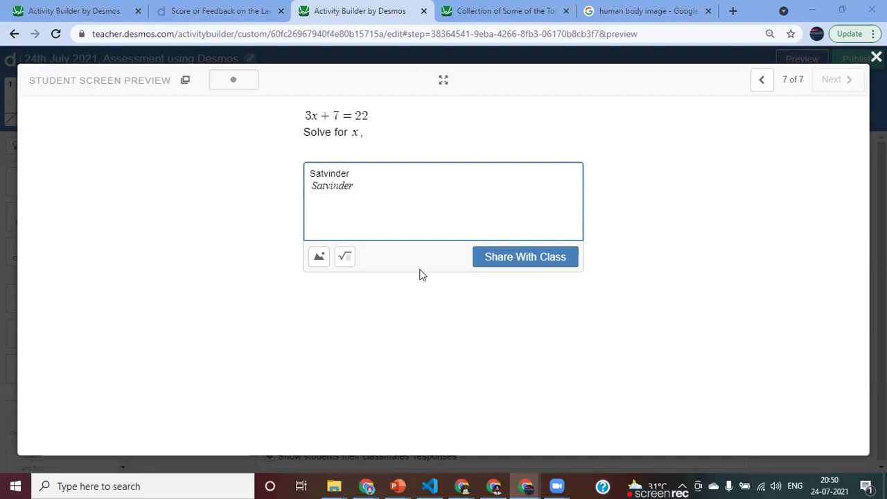
pyautogui.click(360, 187)
pyautogui.hotkey('ctrl', 'a')
pyautogui.press('BackSpace')
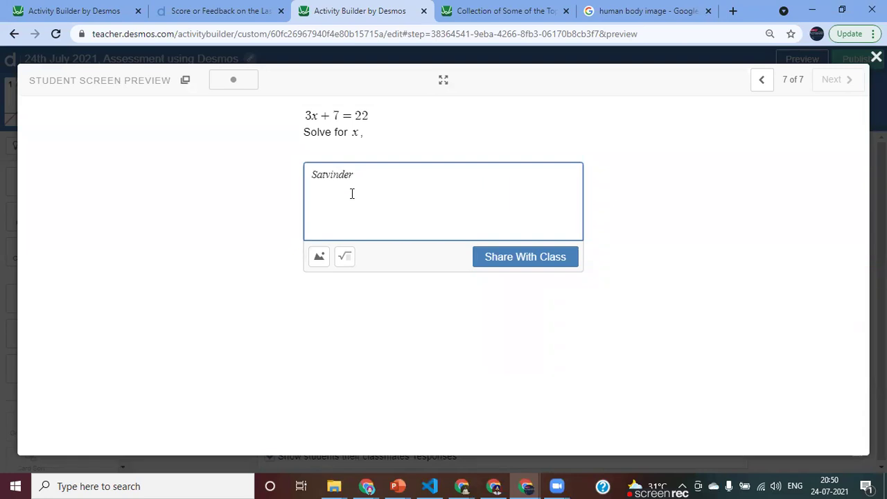
pyautogui.hotkey('ctrl', 'a')
pyautogui.press('BackSpace')
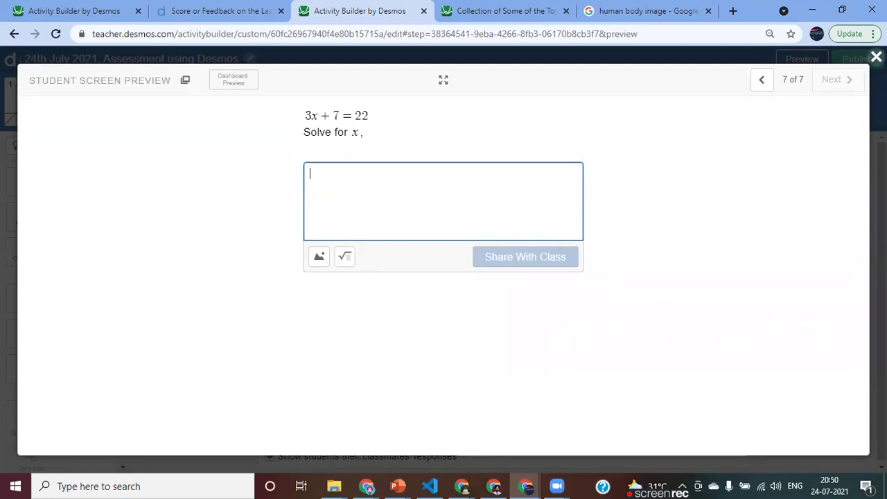
pyautogui.click(876, 57)
# Replace the Text Input component with a Table followed by a Math Input component
pyautogui.click(733, 378)
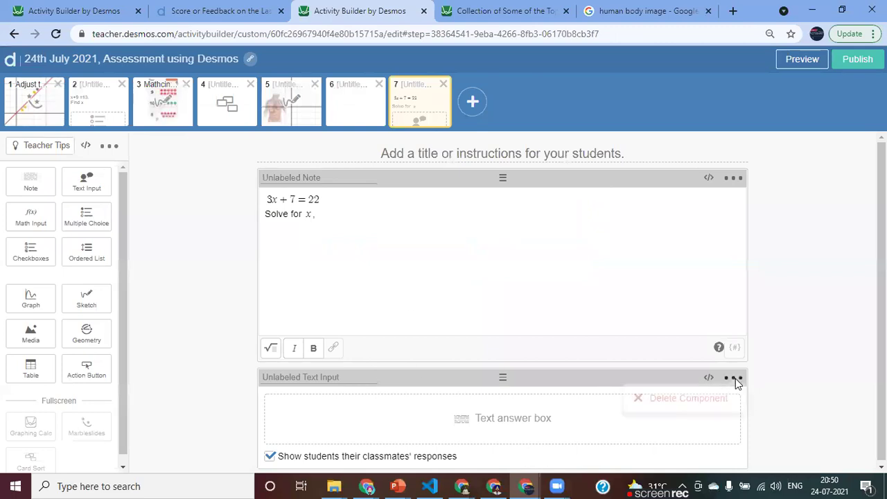
pyautogui.click(688, 402)
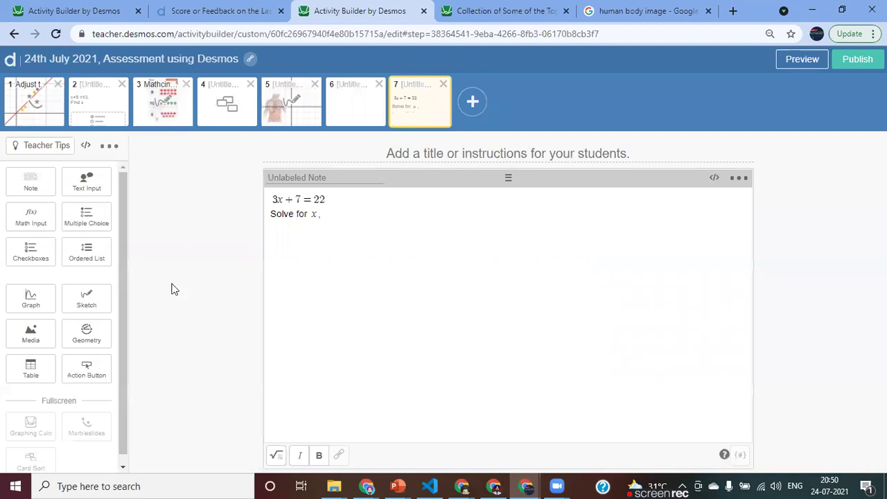
pyautogui.click(30, 375)
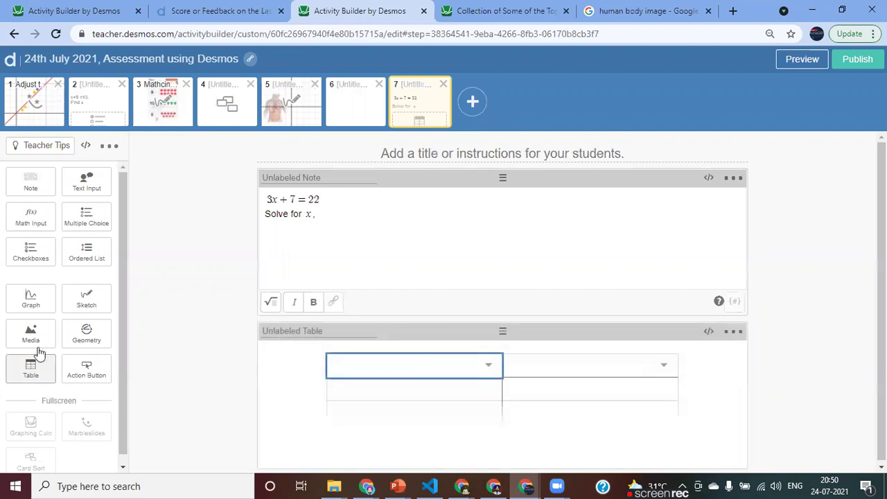
pyautogui.click(32, 232)
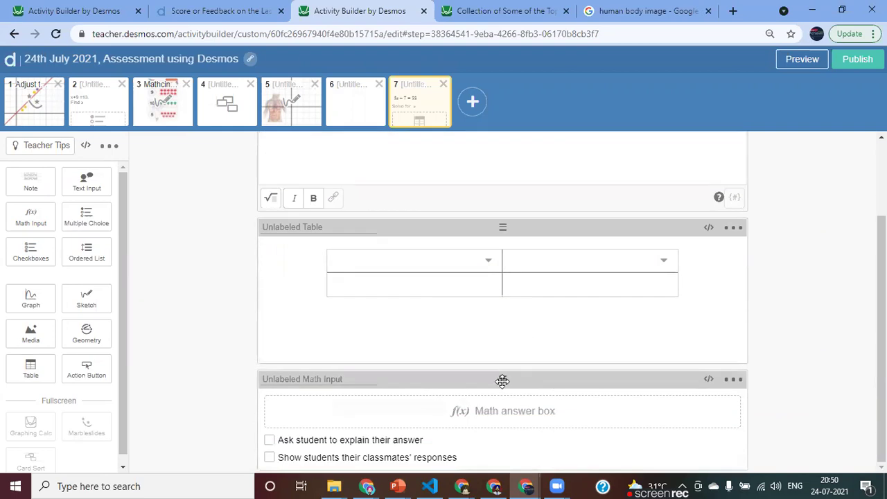
# Delete the table's second column and title the remaining column "Working Steps"
pyautogui.click(664, 261)
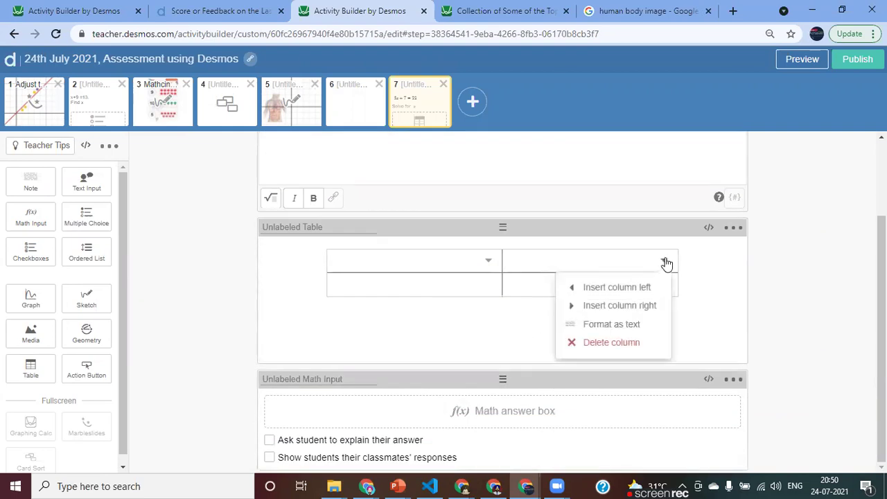
pyautogui.click(613, 343)
pyautogui.write('Workinmg')
pyautogui.press('BackSpace')
pyautogui.press('BackSpace')
pyautogui.press('BackSpace')
pyautogui.press('BackSpace')
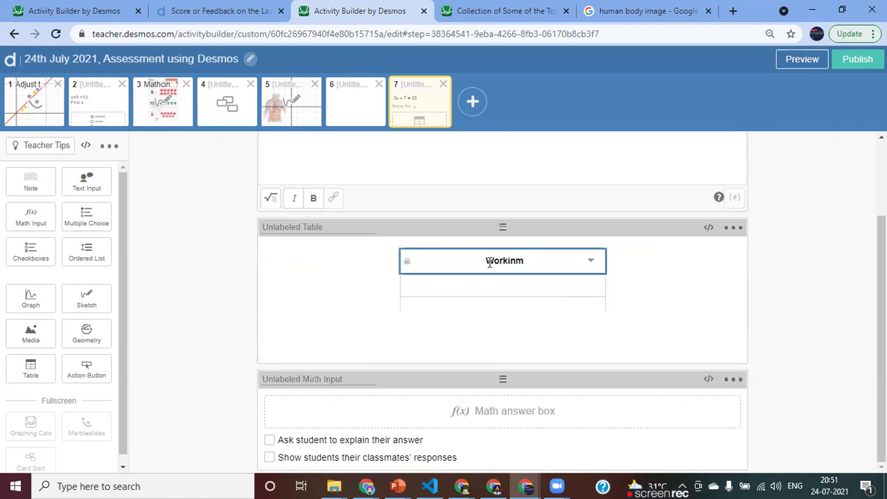
pyautogui.write('ing Steps')
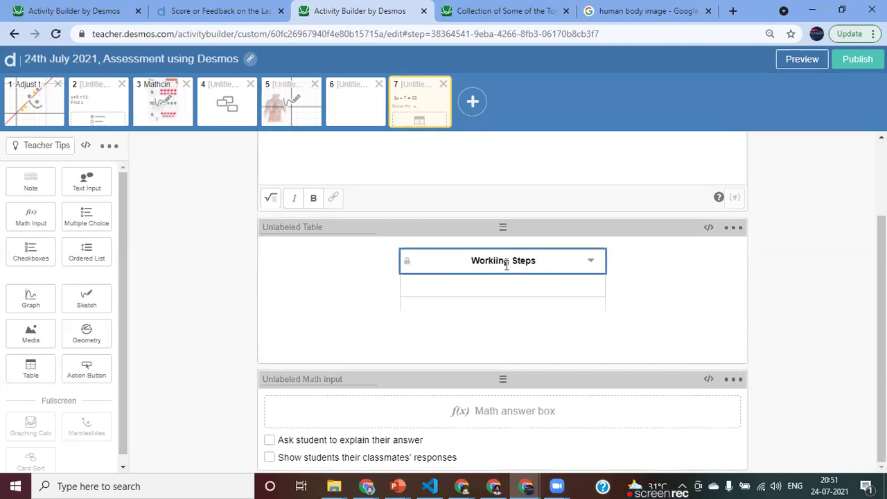
pyautogui.click(500, 263)
pyautogui.press('BackSpace')
# Extend the Working Steps table to three empty rows and check it in the student preview
pyautogui.click(521, 289)
pyautogui.press('Return')
pyautogui.press('Return')
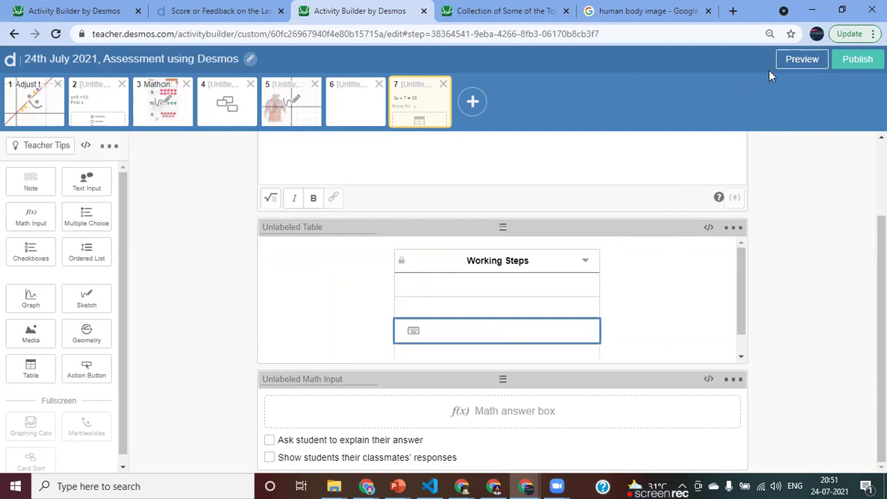
pyautogui.click(789, 63)
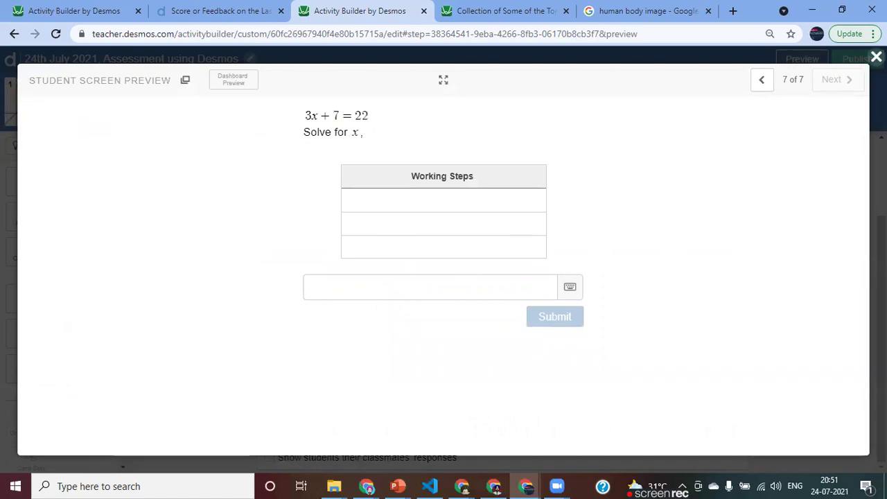
pyautogui.click(875, 57)
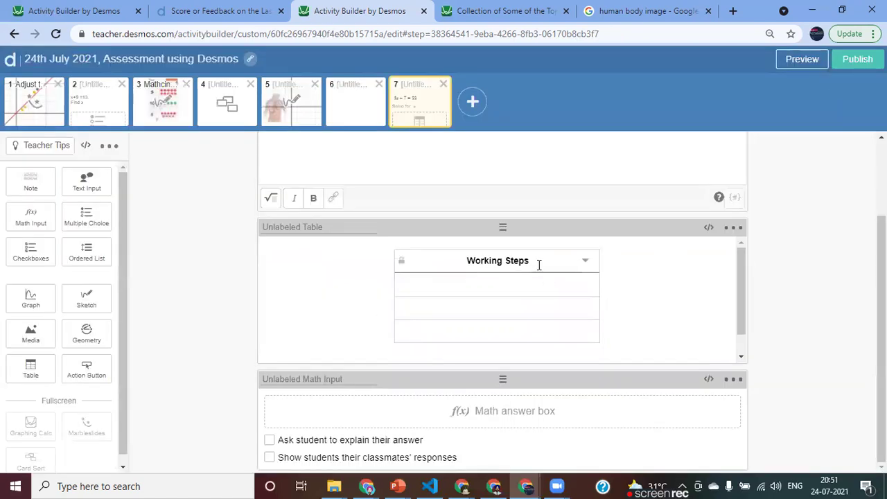
pyautogui.scroll(2, 538, 263)
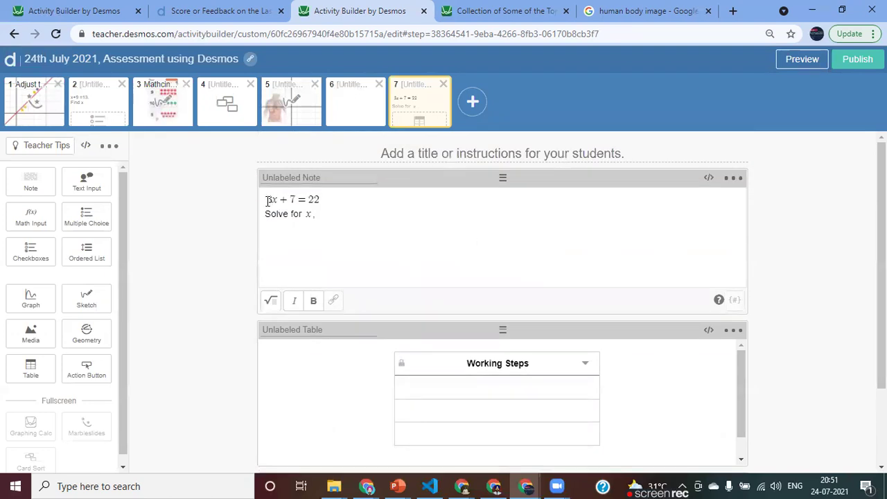
pyautogui.scroll(-2, 339, 221)
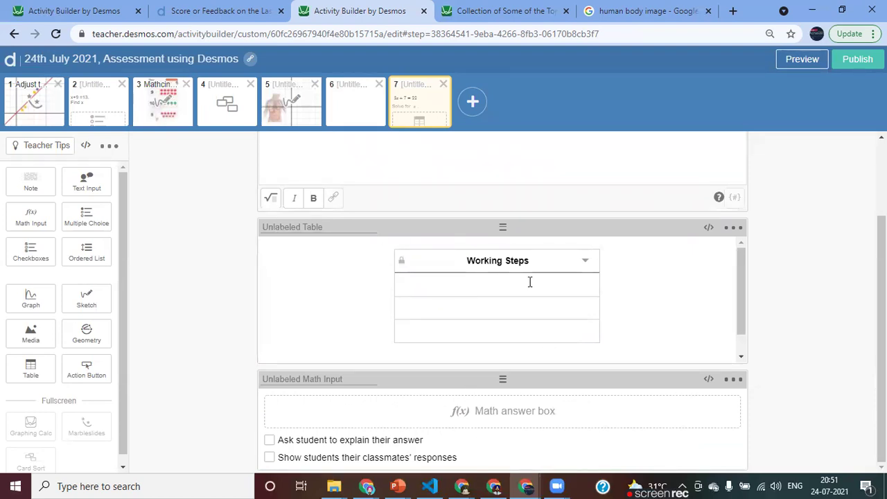
pyautogui.click(485, 284)
pyautogui.click(480, 309)
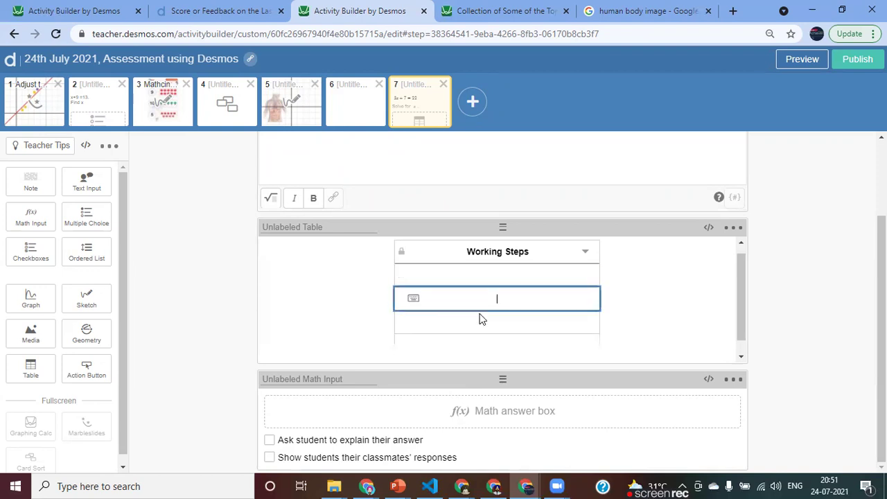
pyautogui.click(504, 326)
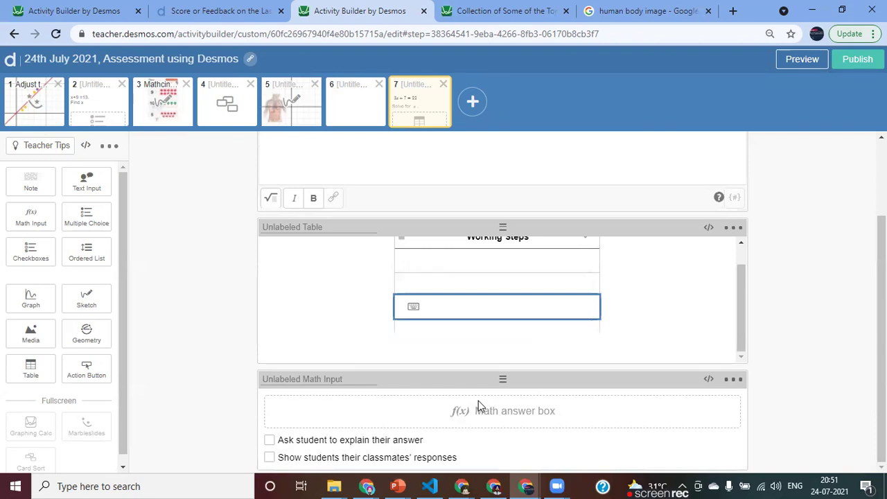
# Open the student preview and start the first Working Steps row with 3x +
pyautogui.click(801, 61)
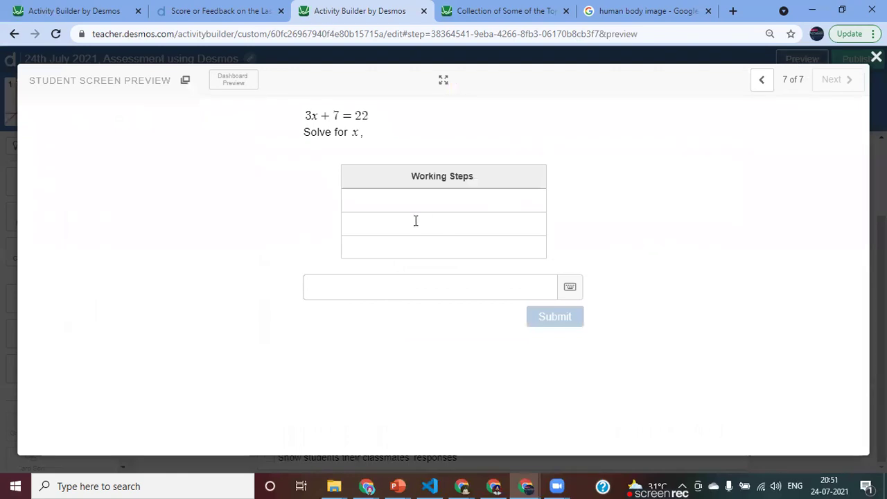
pyautogui.click(420, 205)
pyautogui.write('3')
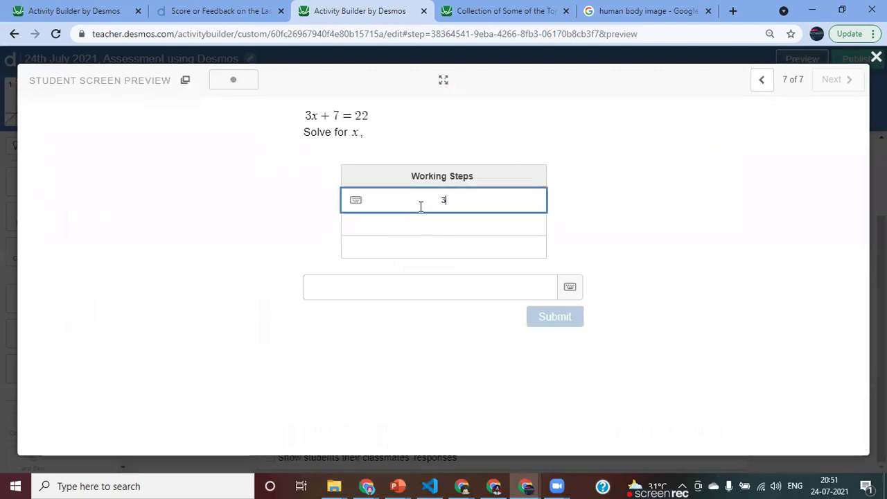
pyautogui.write('x')
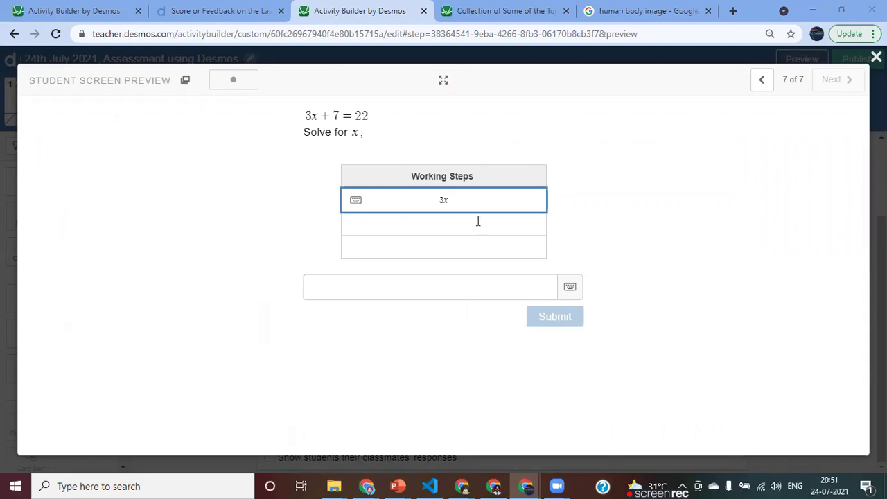
pyautogui.click(461, 202)
pyautogui.write('+')
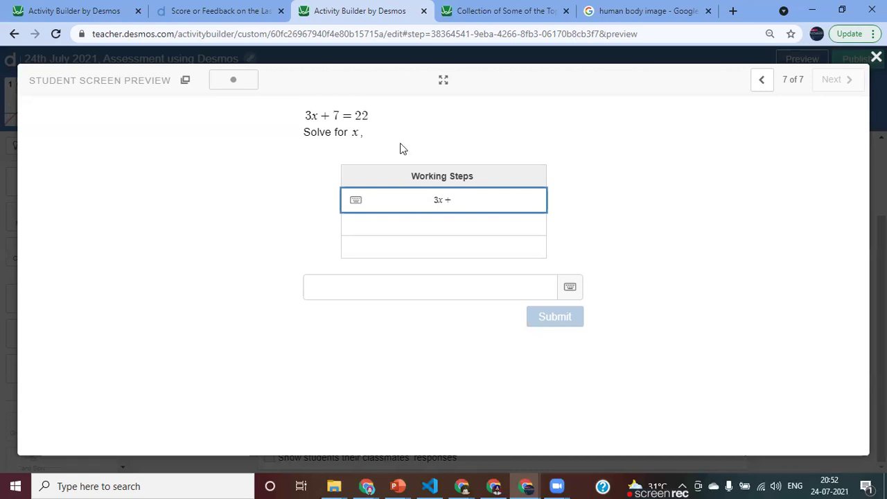
# Examine the feedback on the second student's Q7 a response in the Collection of Some of the Topics Y9 dashboard, and return to the preview
pyautogui.click(490, 12)
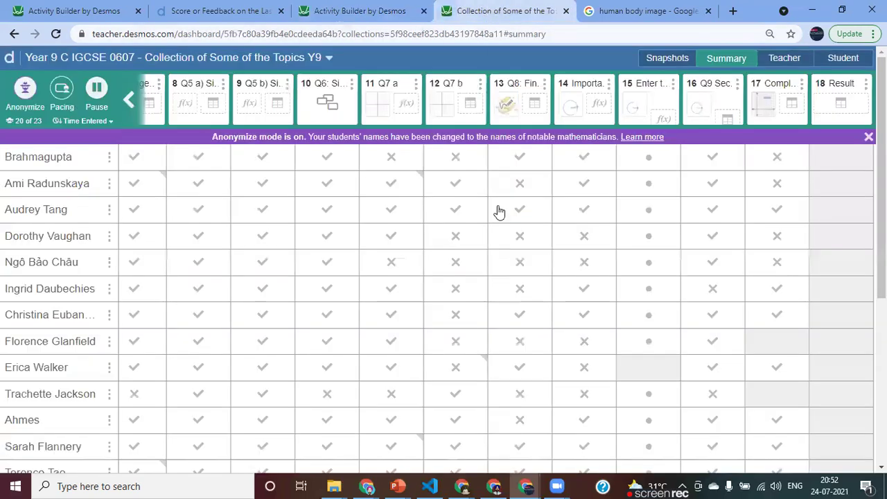
pyautogui.click(412, 197)
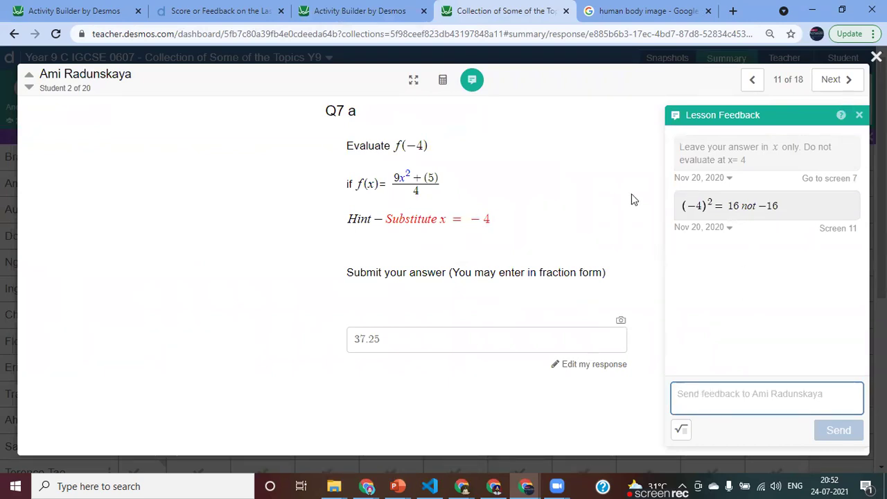
pyautogui.click(875, 57)
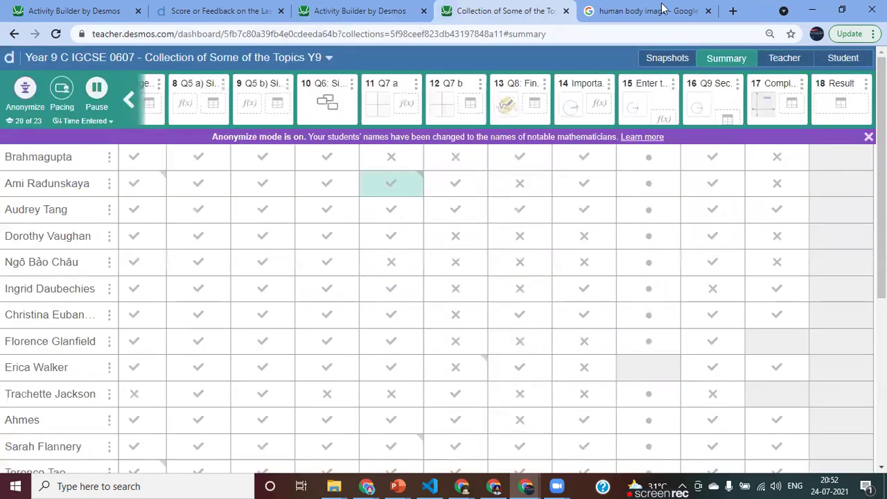
pyautogui.click(325, 11)
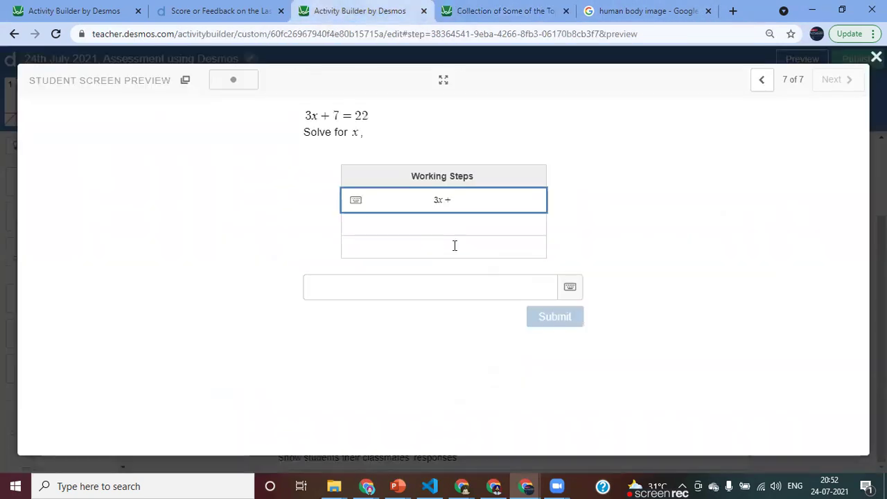
# Complete the three Working Steps rows as 3x + 7 = 22, 3x = 22 − 7, and 3x = 15, x = 15/3
pyautogui.write('7=22')
pyautogui.press('Return')
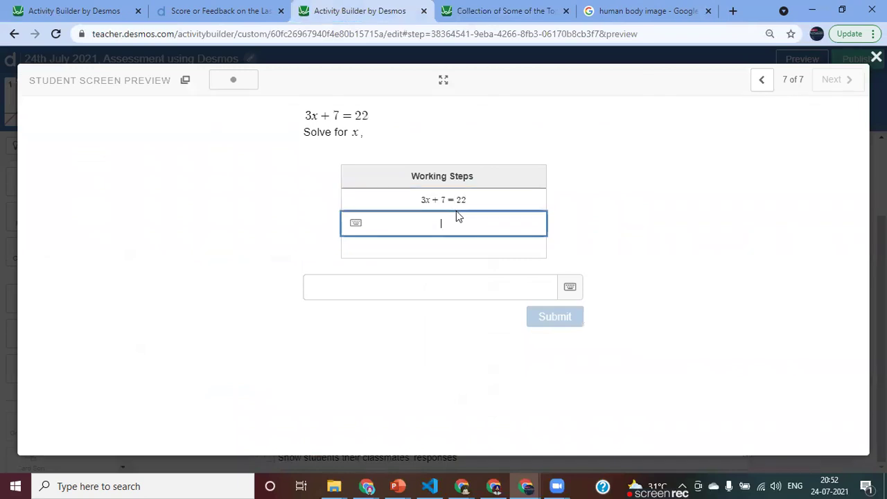
pyautogui.write('3x=22')
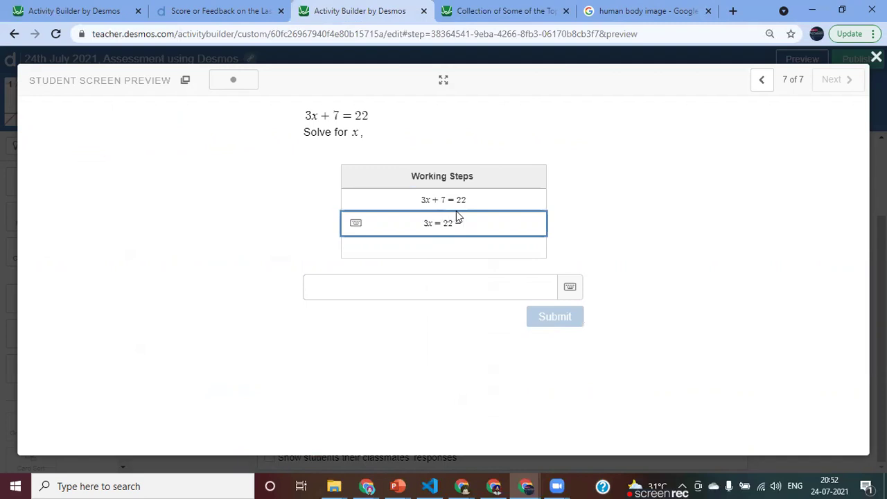
pyautogui.write('-7')
pyautogui.click(440, 244)
pyautogui.write('3x = 15, x = 1')
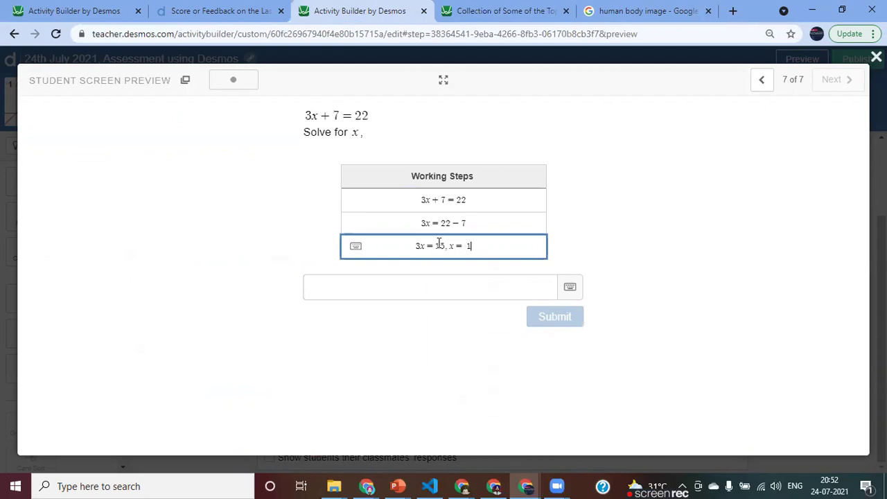
pyautogui.write('5/3')
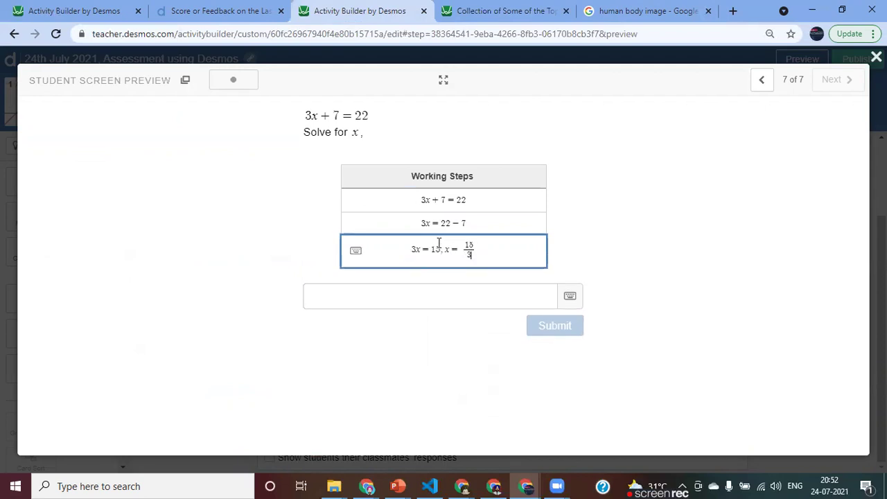
# Submit x = 5 in the math answer box as a test response and close the student preview
pyautogui.click(434, 297)
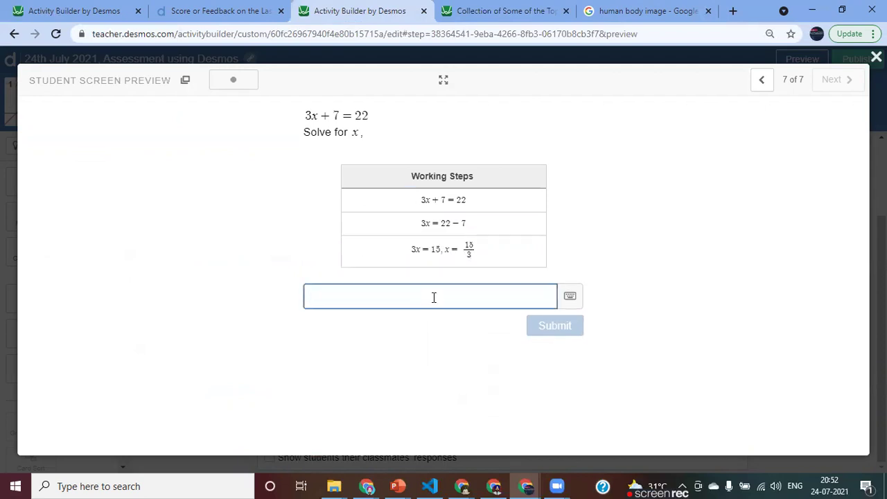
pyautogui.write('x=5')
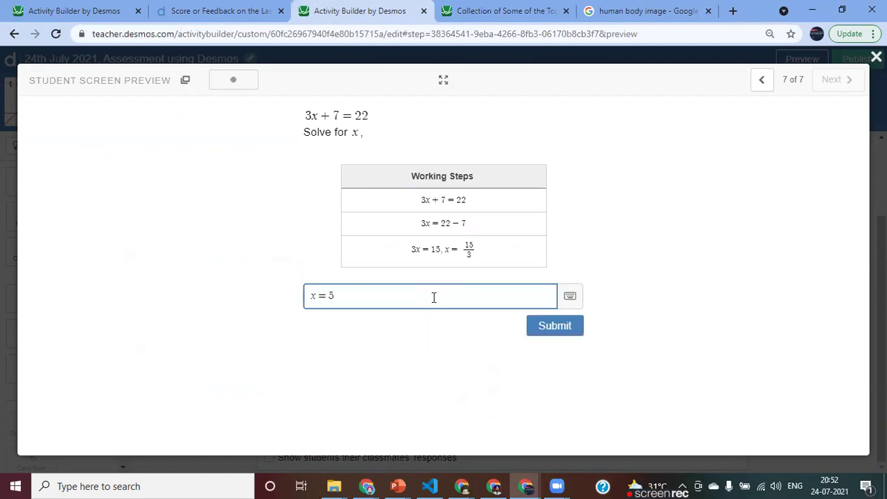
pyautogui.click(568, 329)
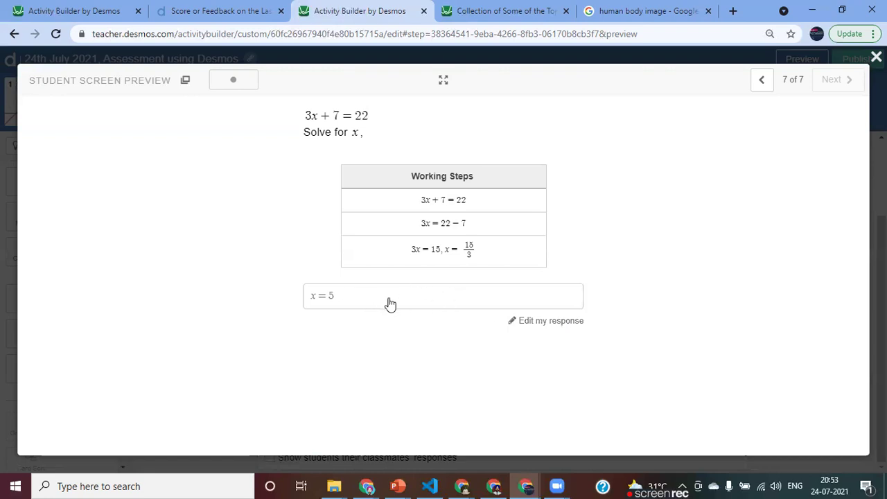
pyautogui.click(876, 57)
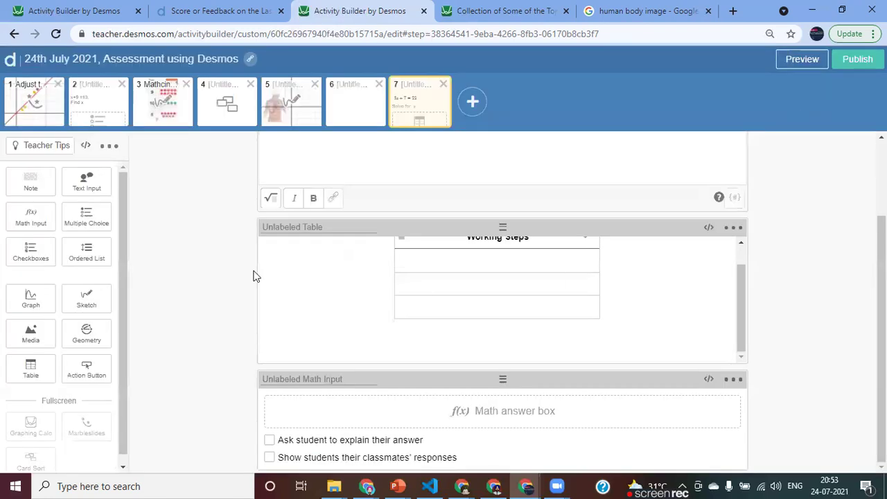
# Add a Note between the table and the Math Input reading "Enter the final answer below"
pyautogui.click(31, 189)
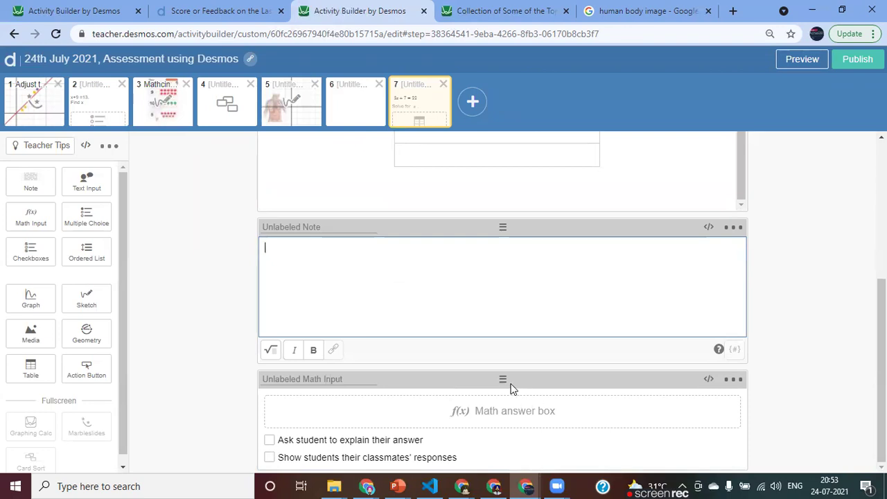
pyautogui.moveTo(500, 376); pyautogui.dragTo(506, 396)
pyautogui.click(442, 254)
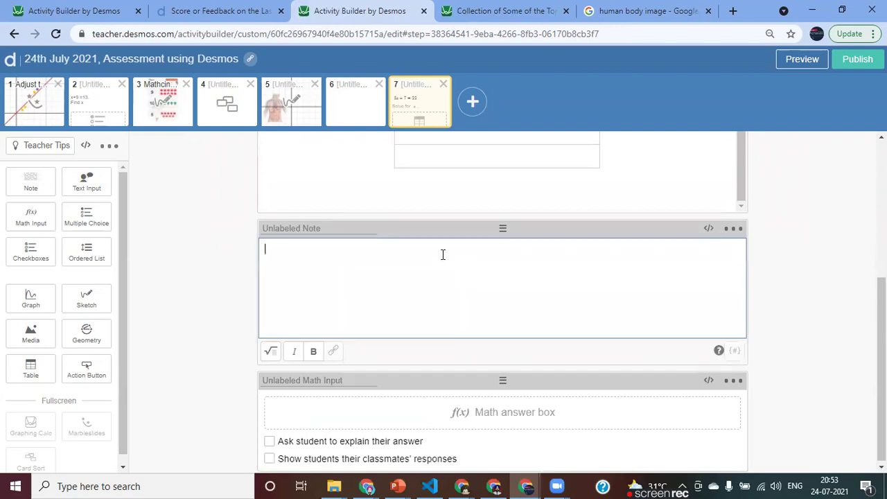
pyautogui.write('Enter the final answer below')
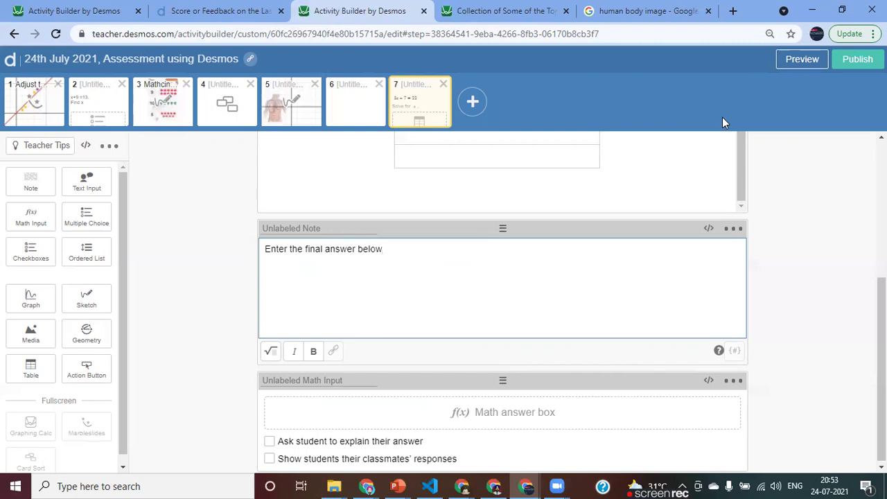
# Check the three Working Steps rows and the final answer box in the student preview, and close it
pyautogui.click(798, 60)
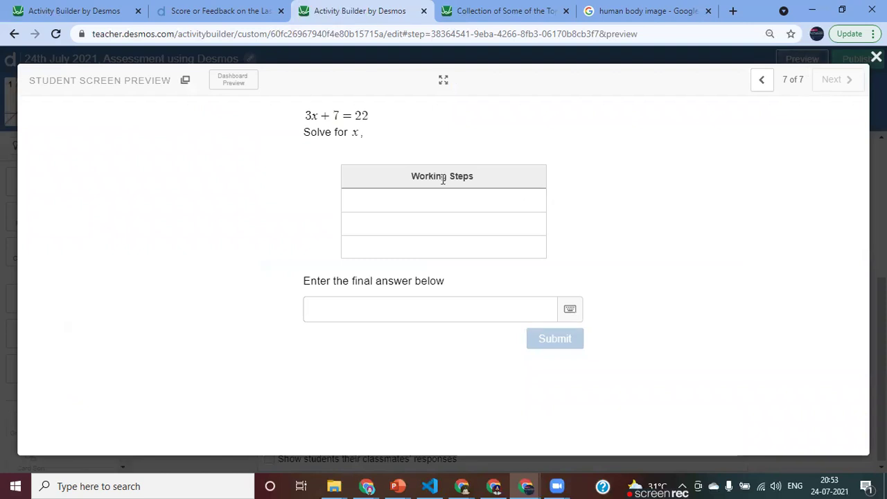
pyautogui.click(401, 200)
pyautogui.click(410, 225)
pyautogui.click(415, 244)
pyautogui.click(348, 307)
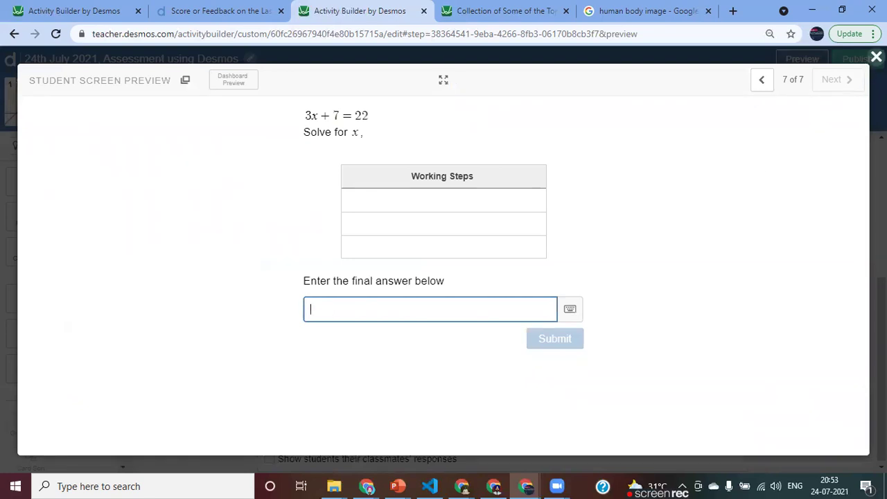
pyautogui.click(875, 57)
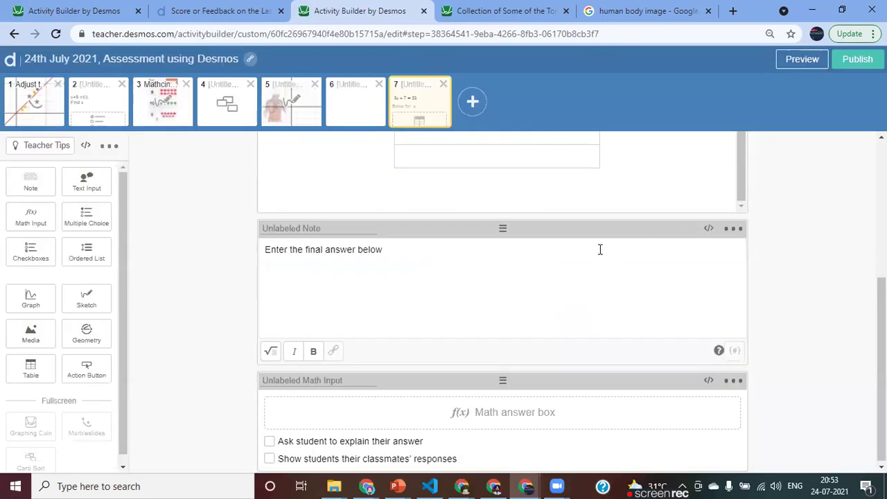
# Test the final answer box in the student preview by submitting x = 5 and resubmitting it as x = 4
pyautogui.click(801, 59)
pyautogui.click(362, 309)
pyautogui.write('x=5')
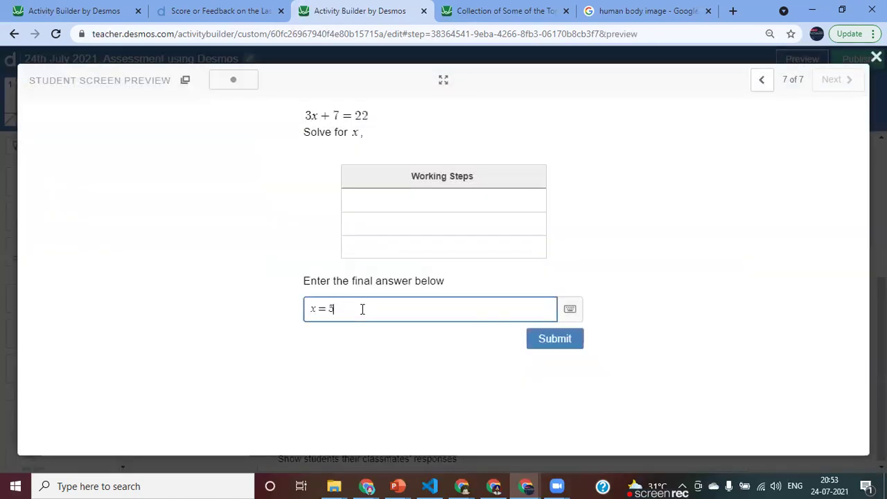
pyautogui.press('Return')
pyautogui.click(362, 311)
pyautogui.press('BackSpace')
pyautogui.write('4')
pyautogui.press('Return')
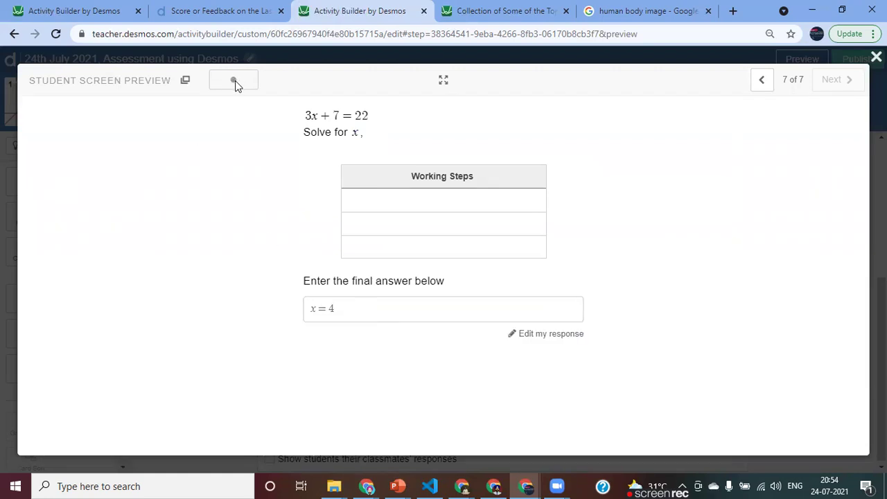
# Review the correctness marks in the Year 9 class dashboard, return to the activity editor and close the student preview
pyautogui.click(500, 11)
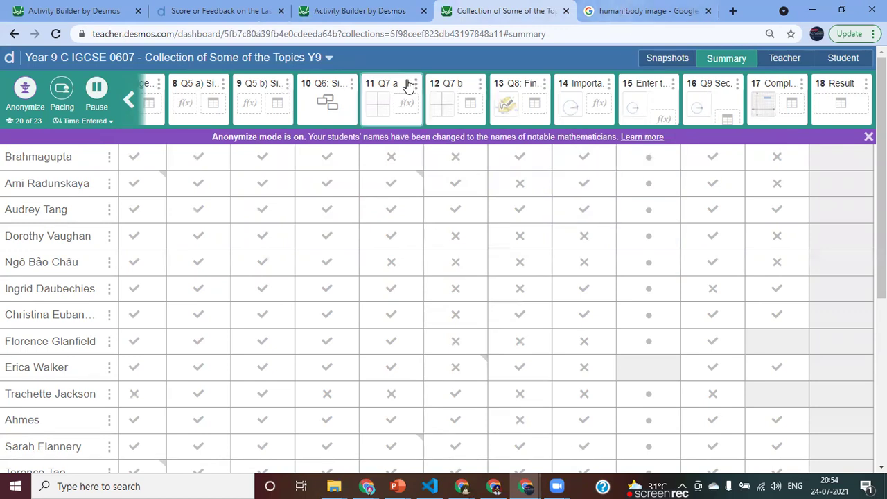
pyautogui.click(335, 12)
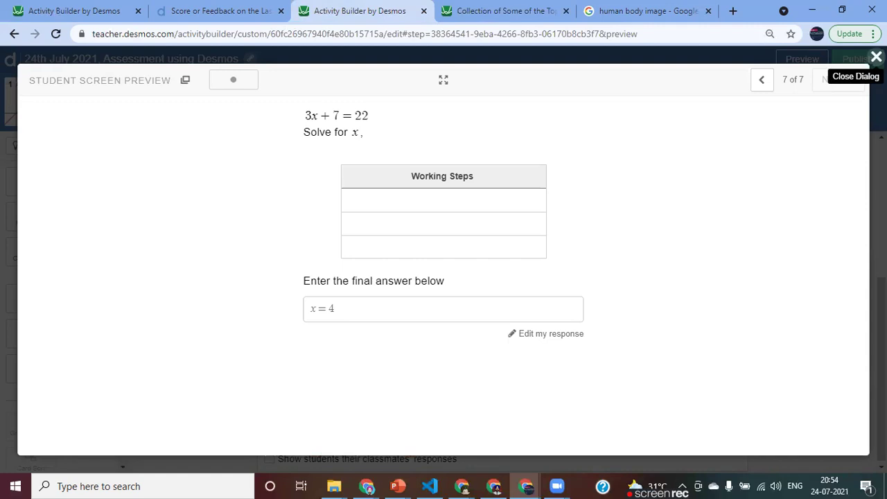
pyautogui.click(876, 57)
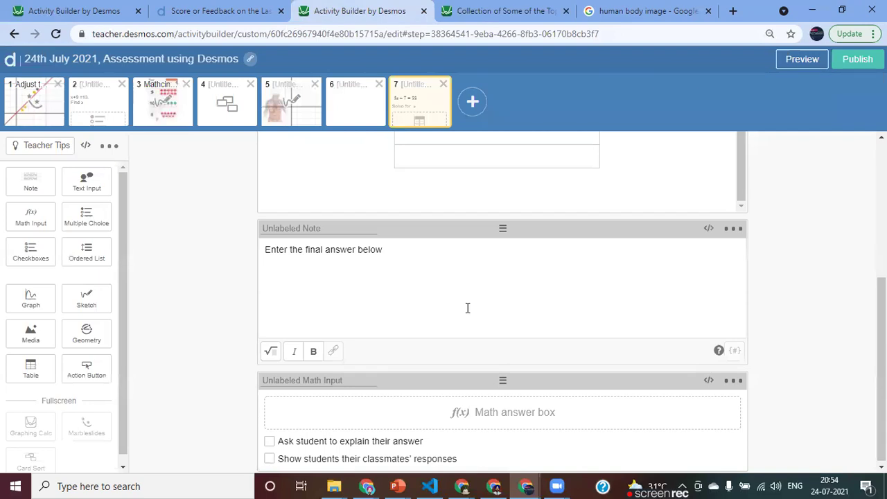
pyautogui.scroll(-1, 466, 307)
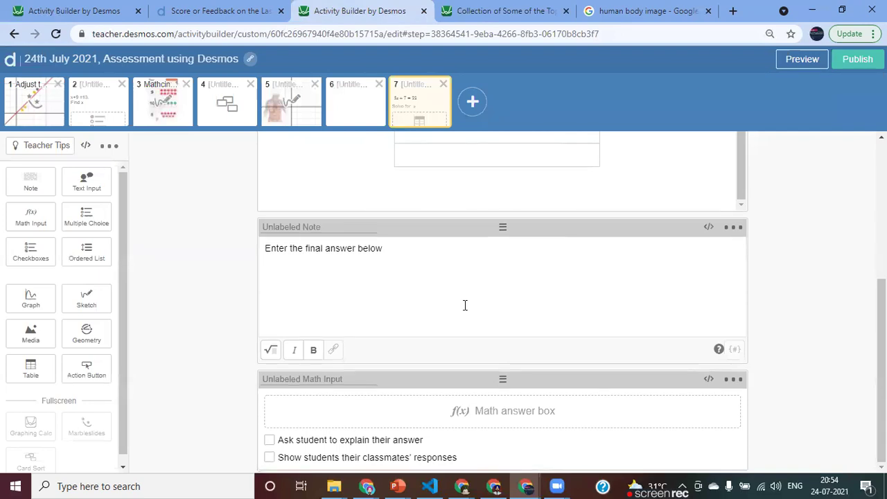
pyautogui.scroll(5, 465, 304)
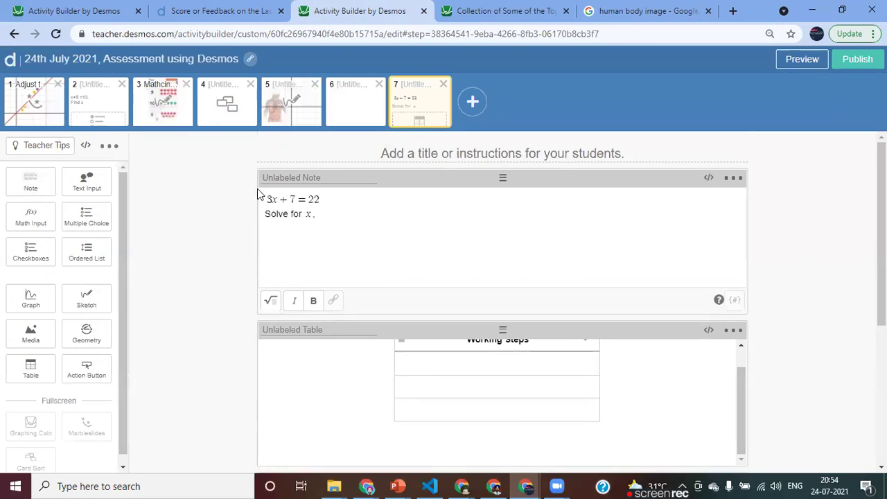
pyautogui.scroll(-2, 320, 218)
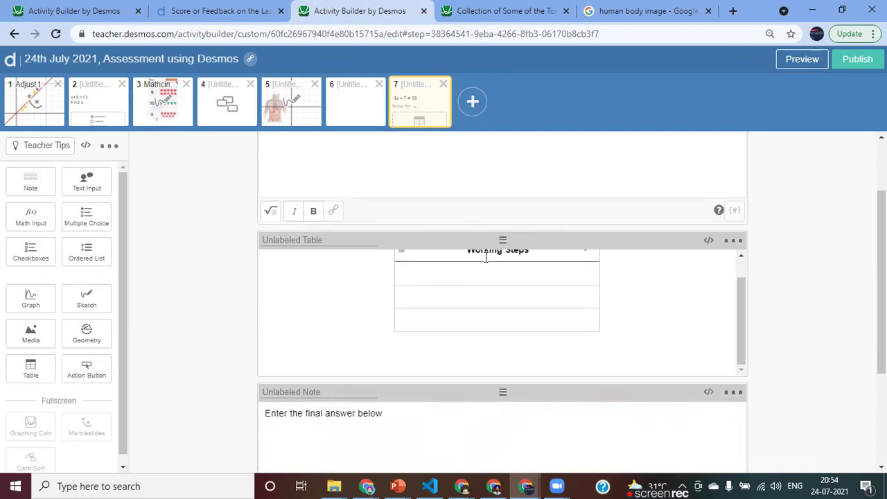
pyautogui.scroll(-2, 448, 323)
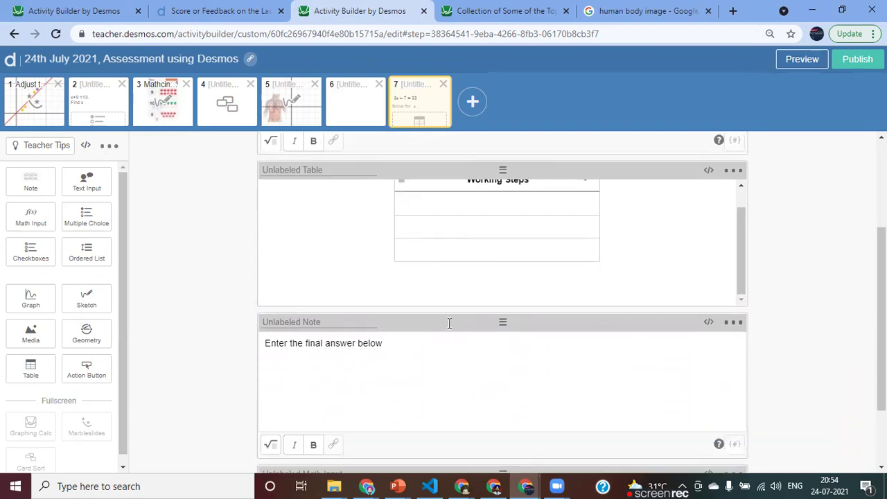
# Add a fourth blank row to the Working Steps table
pyautogui.scroll(1, 449, 320)
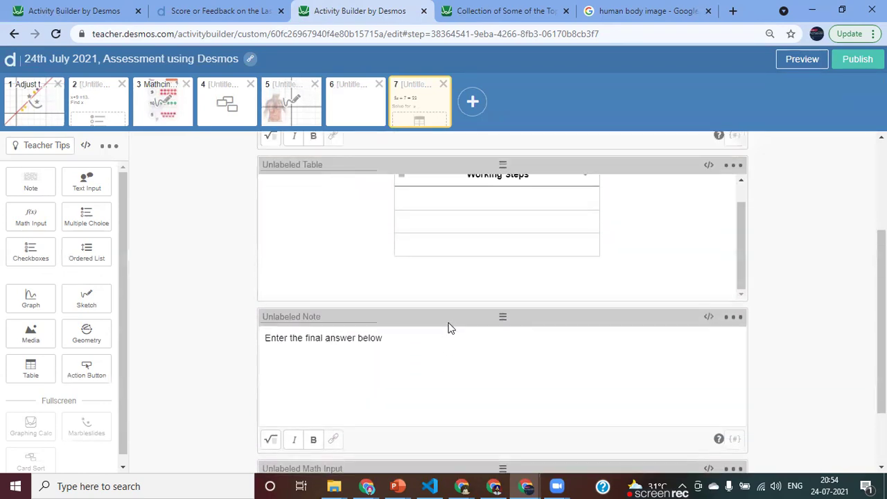
pyautogui.scroll(1, 449, 327)
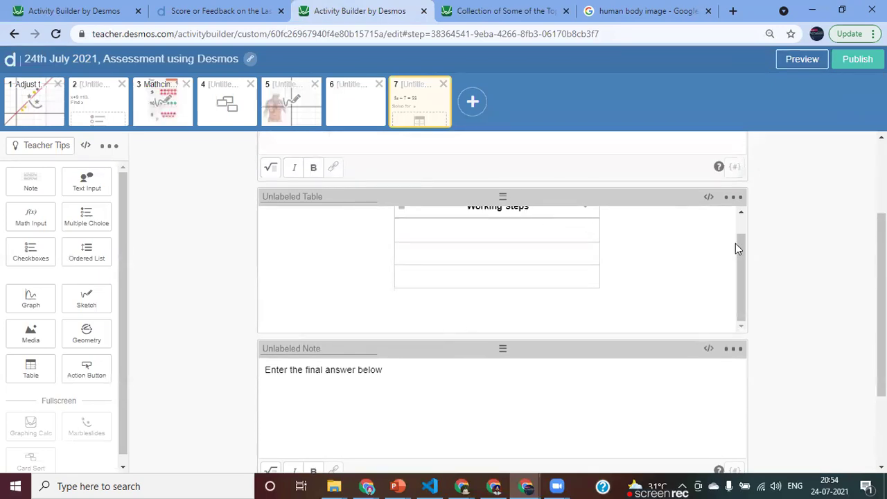
pyautogui.moveTo(740, 246)
pyautogui.mouseDown()
pyautogui.moveTo(740, 229)
pyautogui.moveTo(741, 261)
pyautogui.moveTo(741, 228)
pyautogui.moveTo(740, 261)
pyautogui.mouseUp()
pyautogui.click(552, 253)
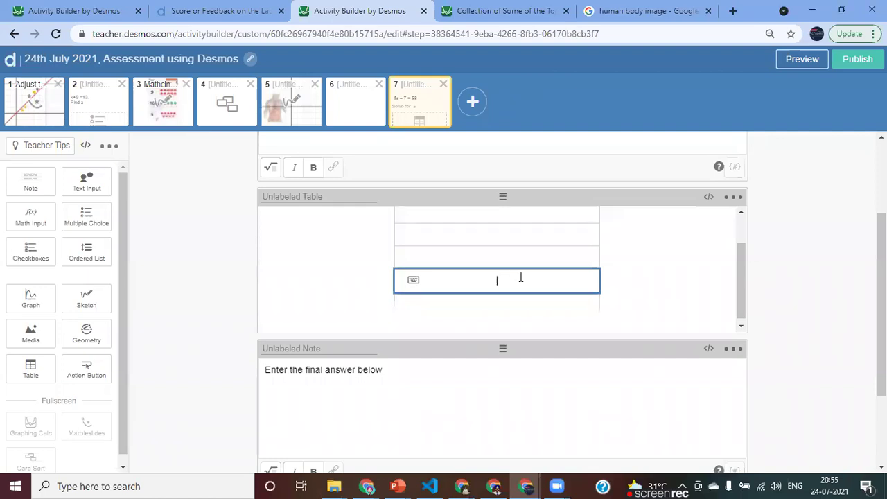
pyautogui.scroll(1, 520, 250)
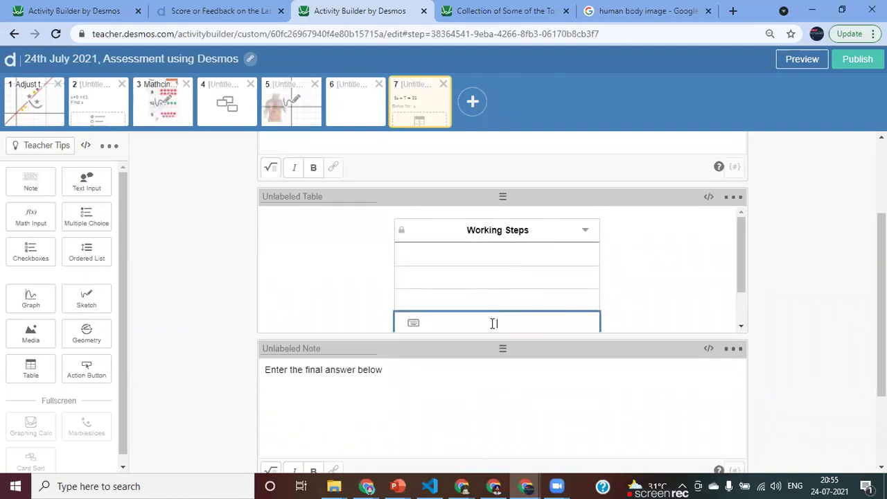
pyautogui.scroll(1, 560, 248)
pyautogui.click(500, 256)
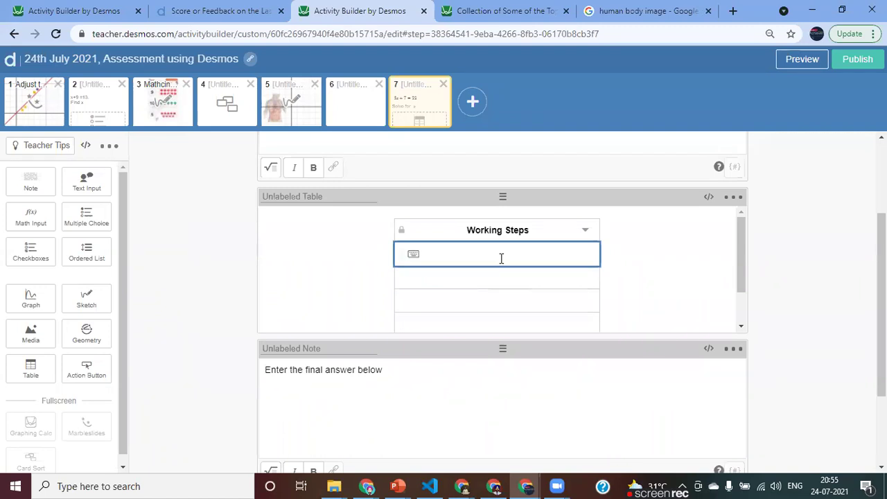
pyautogui.press('Return')
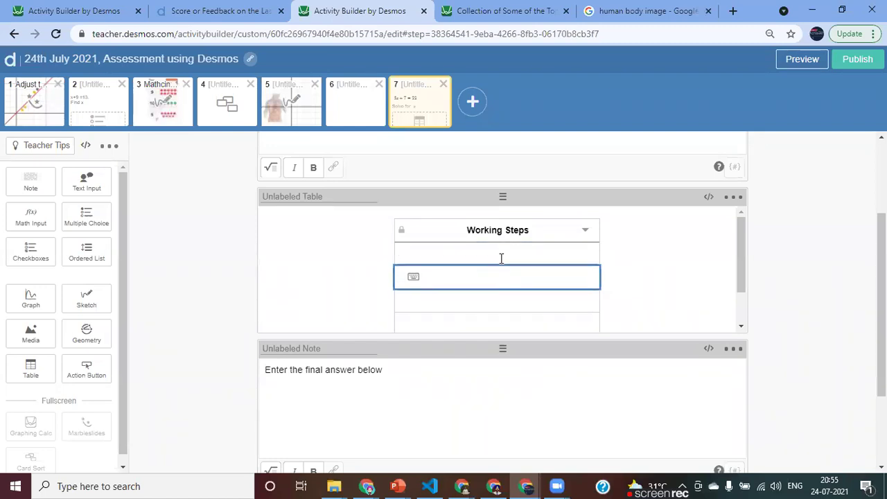
# Insert a second column to the right of Working Steps and give it the heading "Steps"
pyautogui.click(584, 230)
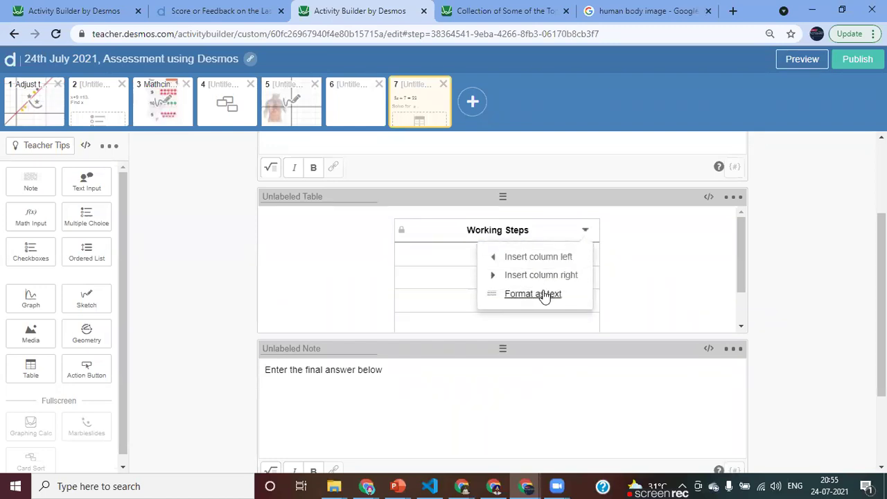
pyautogui.click(561, 276)
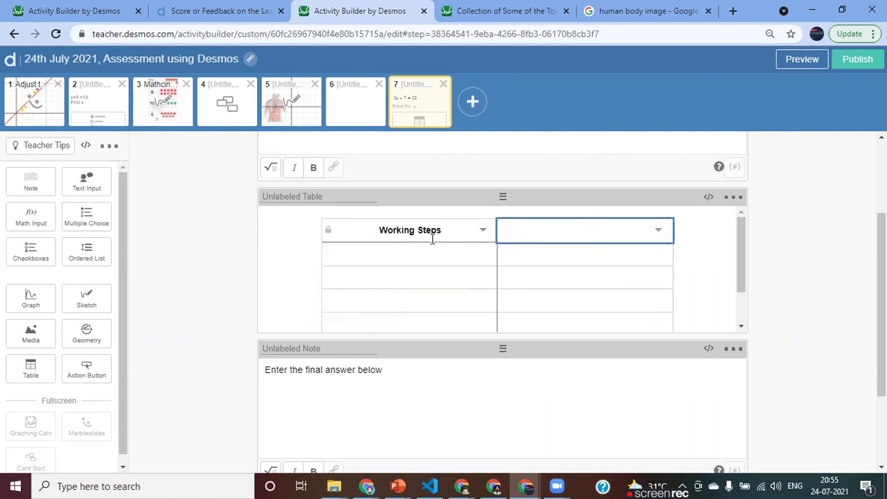
pyautogui.click(409, 272)
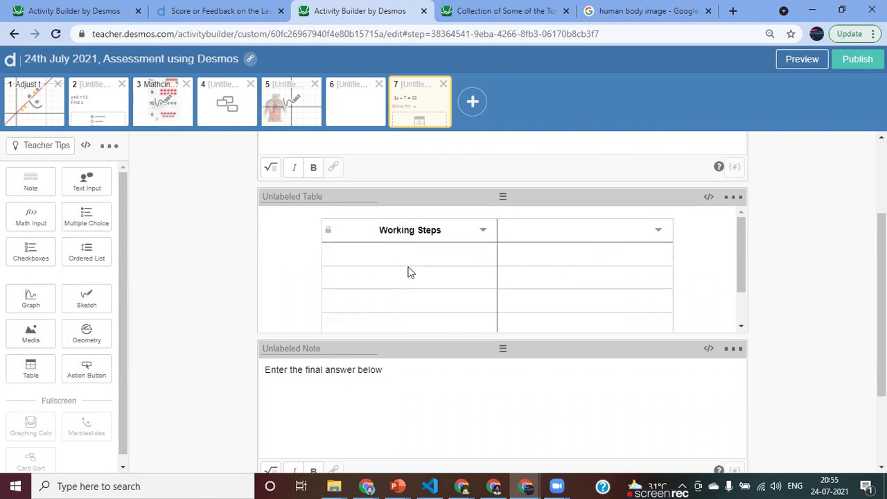
pyautogui.click(405, 265)
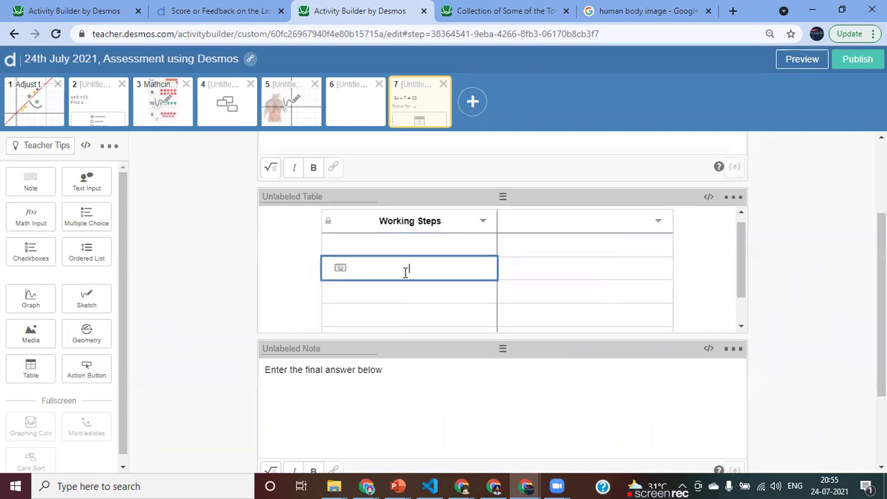
pyautogui.click(538, 227)
pyautogui.write('S')
pyautogui.press('BackSpace')
pyautogui.write('Steps')
# Rename the Working Steps column heading as "Working Instructions"
pyautogui.click(437, 234)
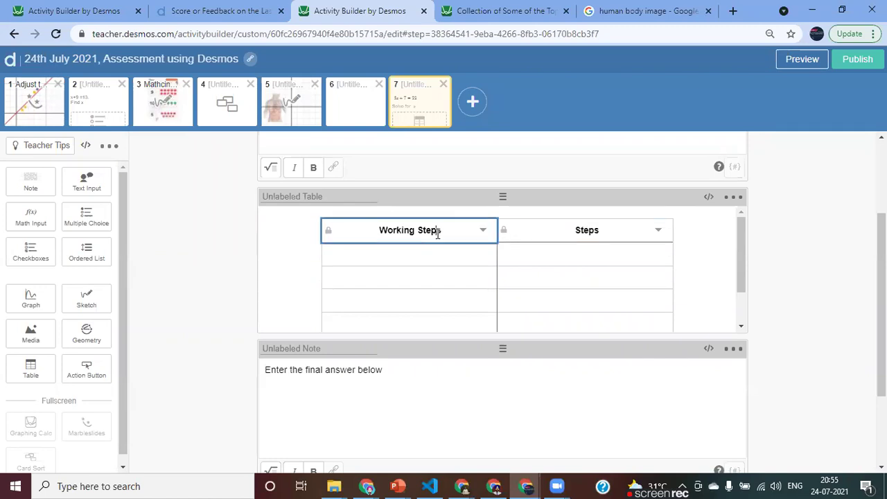
pyautogui.press('BackSpace')
pyautogui.press('BackSpace')
pyautogui.press('BackSpace')
pyautogui.press('BackSpace')
pyautogui.press('BackSpace')
pyautogui.press('BackSpace')
pyautogui.write('Instruct')
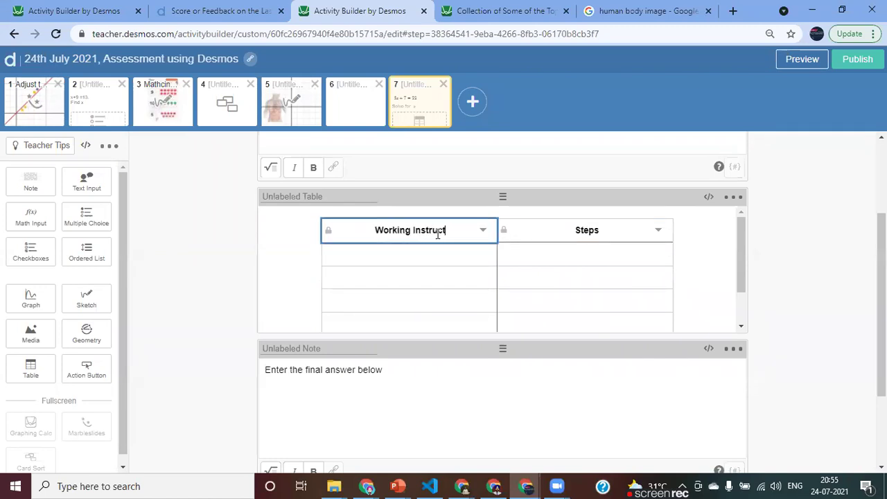
pyautogui.write('ions')
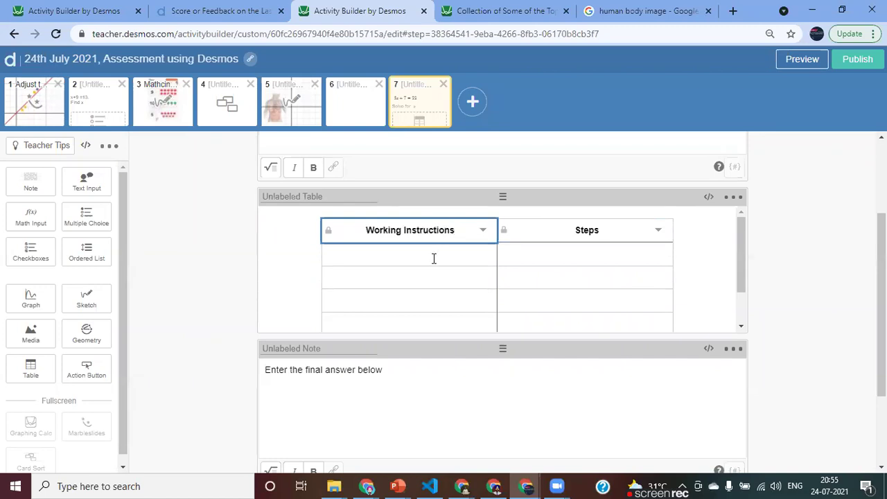
# Enter "Write the eq here -->" in the first row of the Working Instructions column
pyautogui.click(433, 258)
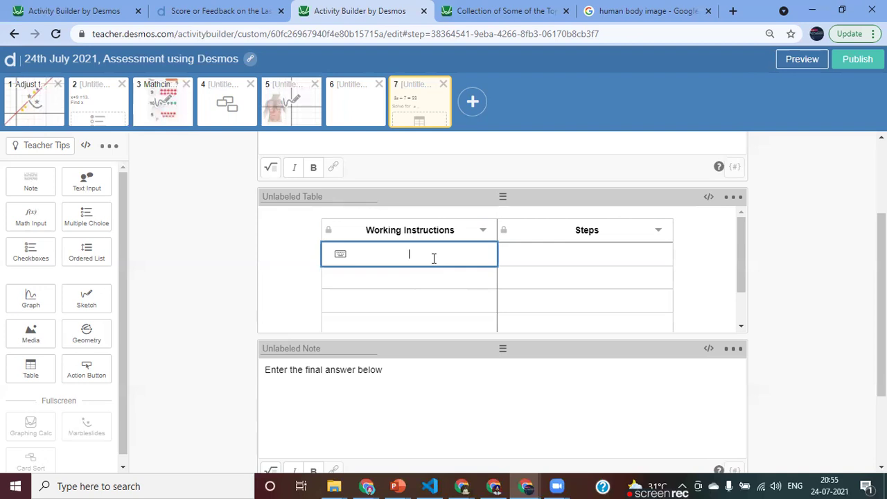
pyautogui.write('Write the eq here -- ')
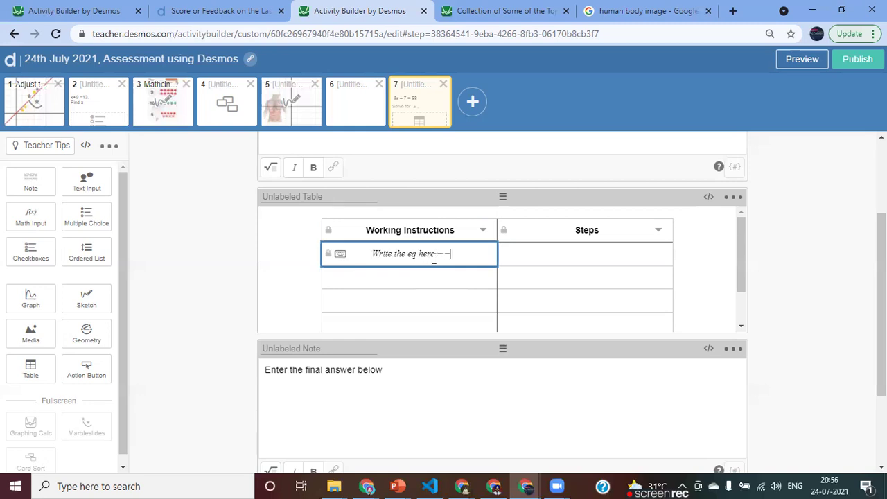
pyautogui.write('>')
# Enter "separate the variables" in the second row of the Working Instructions column
pyautogui.click(419, 276)
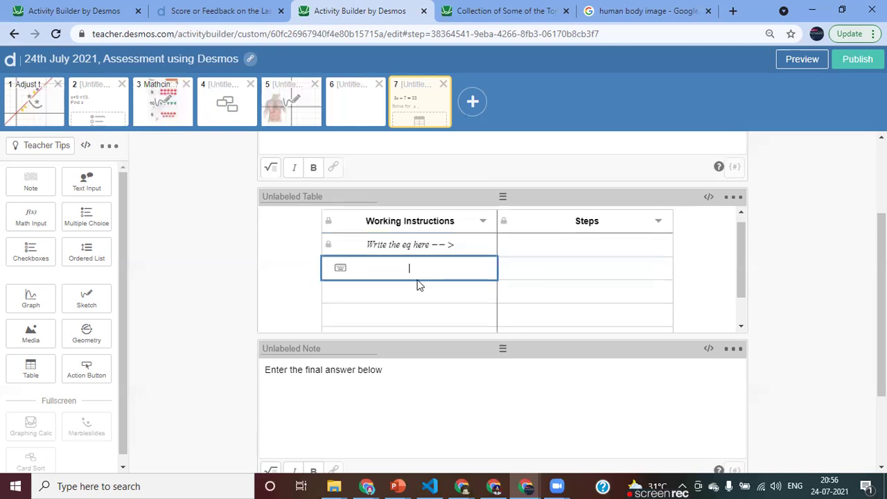
pyautogui.write('separet')
pyautogui.press('BackSpace')
pyautogui.press('BackSpace')
pyautogui.write('ate the variables')
pyautogui.press('Return')
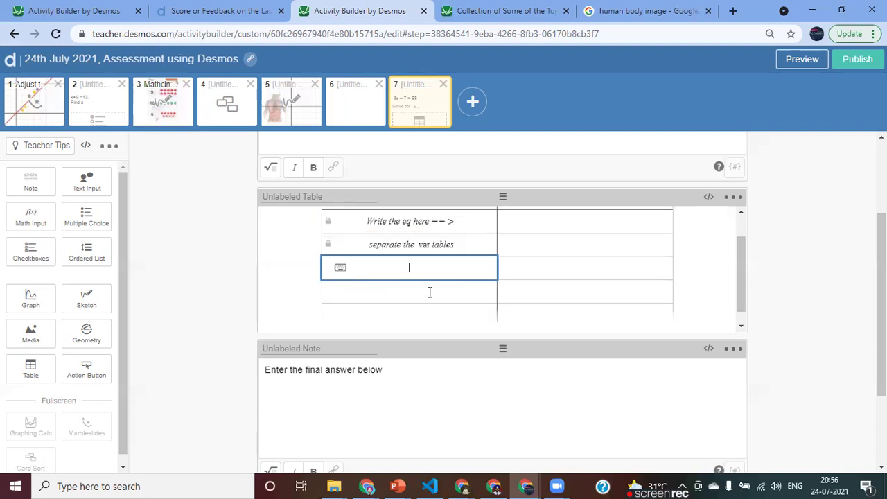
# Format the Working Instructions column as text instead of math
pyautogui.click(467, 247)
pyautogui.click(369, 247)
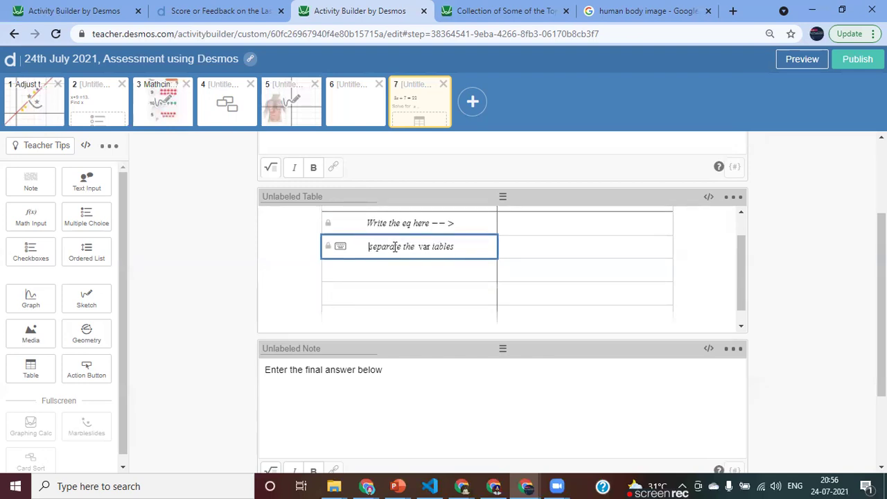
pyautogui.keyDown('shift'); pyautogui.click(463, 247); pyautogui.keyUp('shift')
pyautogui.scroll(1, 465, 246)
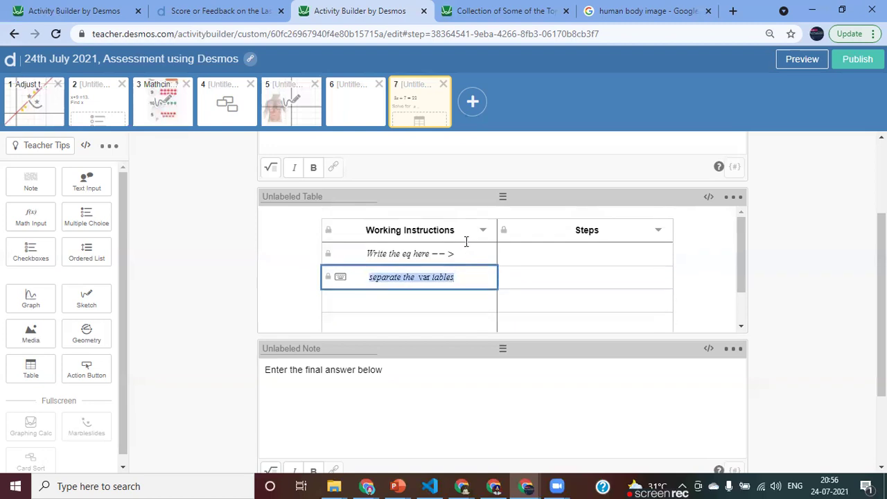
pyautogui.click(483, 233)
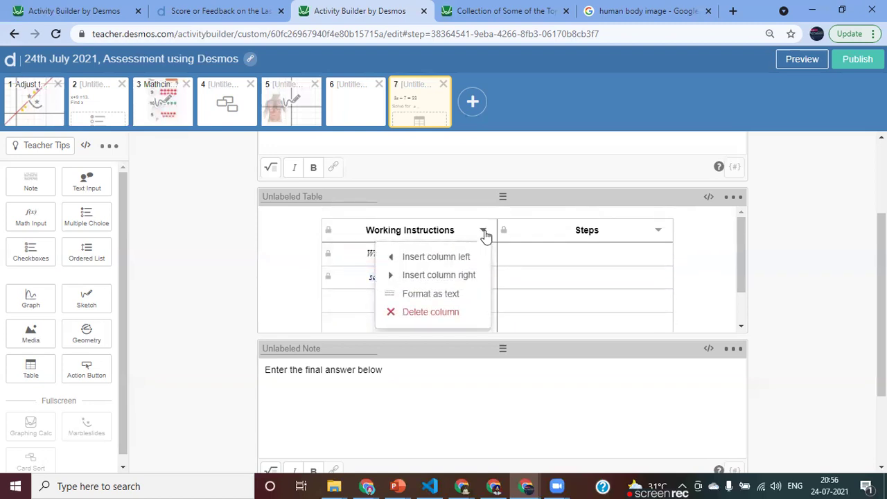
pyautogui.click(431, 295)
# Remove the stray backslashes from the first instruction so it reads "Write the eq here -->"
pyautogui.click(443, 256)
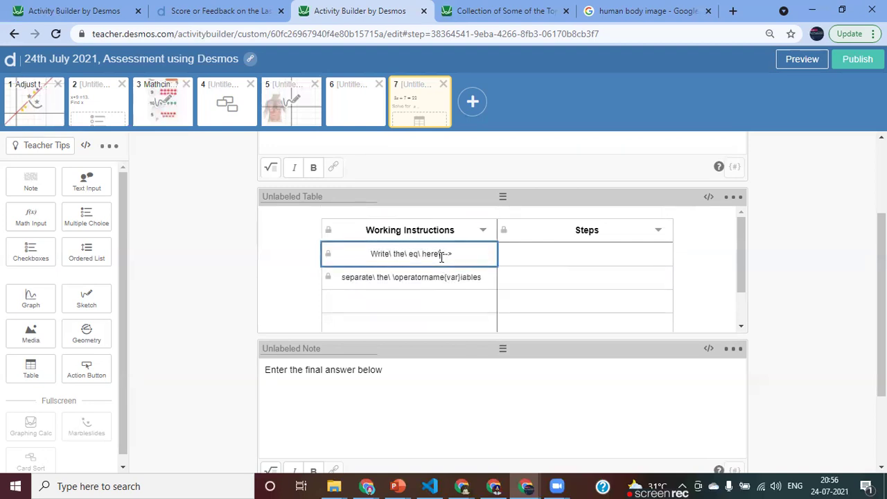
pyautogui.press('BackSpace')
pyautogui.press('BackSpace')
pyautogui.press('Left')
pyautogui.press('Left')
pyautogui.press('Left')
pyautogui.press('BackSpace')
pyautogui.press('BackSpace')
# Replace the garbled second instruction with the plain text "Separate the variables"
pyautogui.moveTo(345, 282); pyautogui.dragTo(485, 275)
pyautogui.press('BackSpace')
pyautogui.write('S')
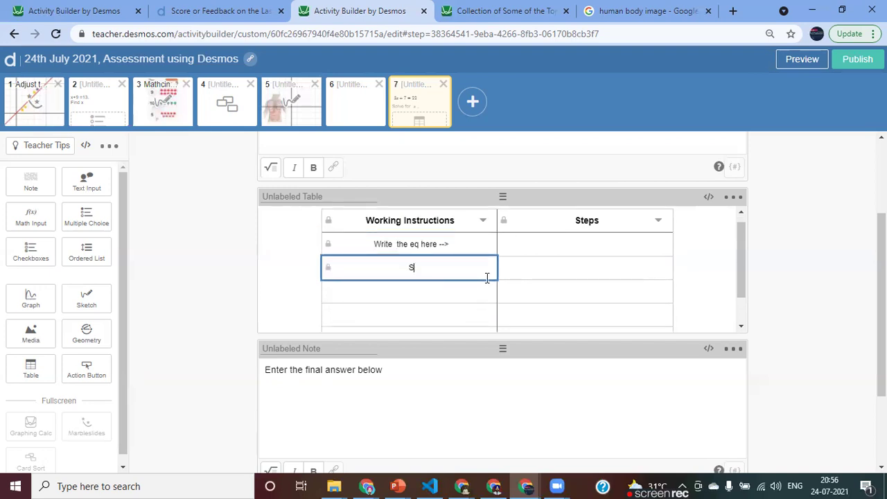
pyautogui.write('eparate the variables')
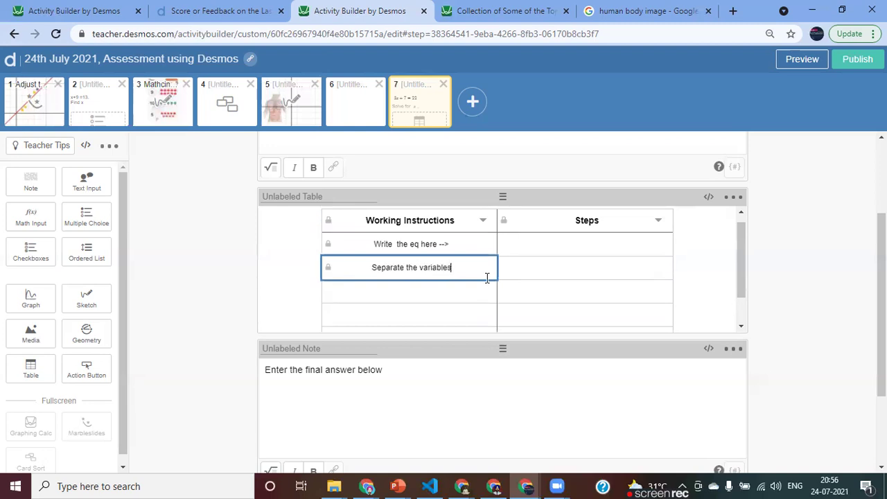
# Check the Working Instructions and Steps cells and the final answer box in the student preview, and close it
pyautogui.click(797, 67)
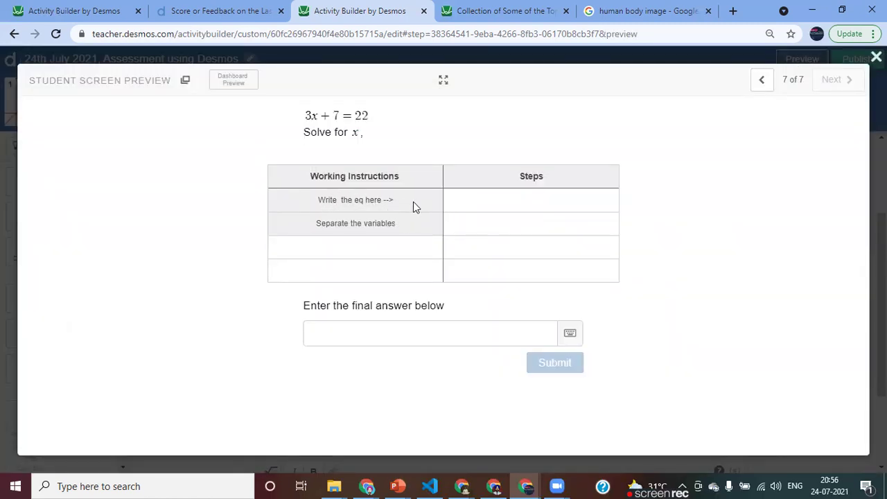
pyautogui.click(487, 202)
pyautogui.click(497, 221)
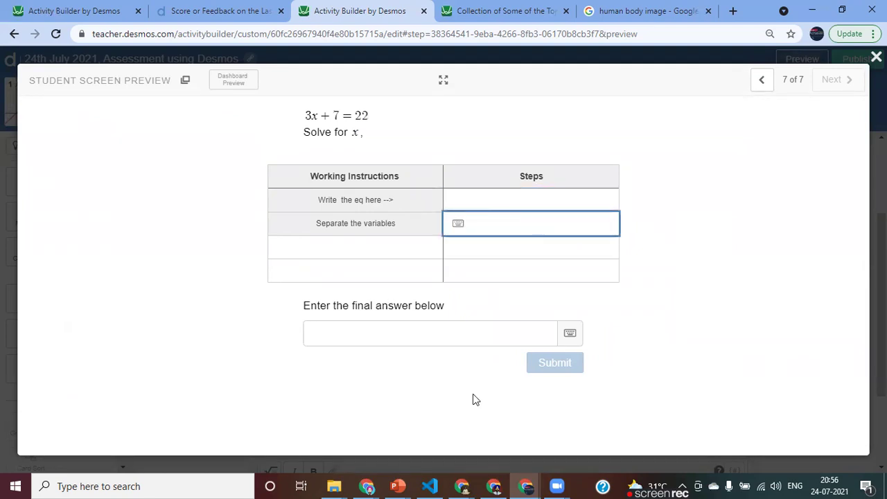
pyautogui.click(386, 248)
pyautogui.click(483, 249)
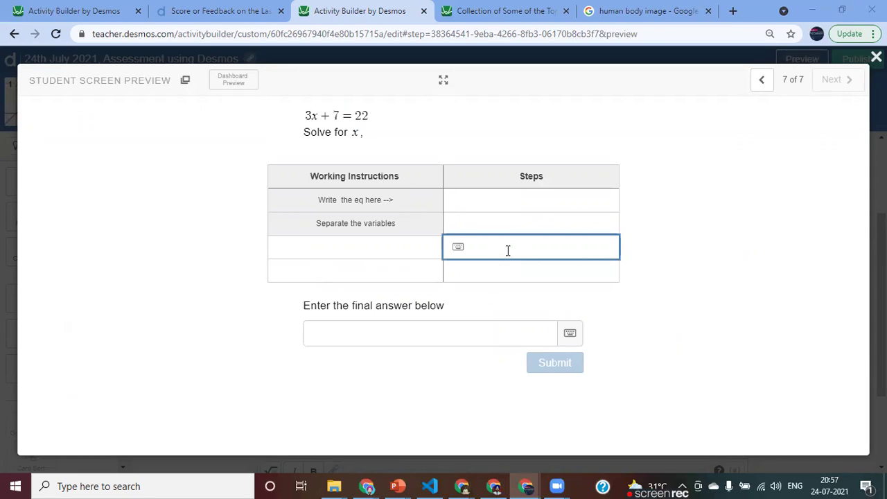
pyautogui.click(391, 255)
pyautogui.click(355, 338)
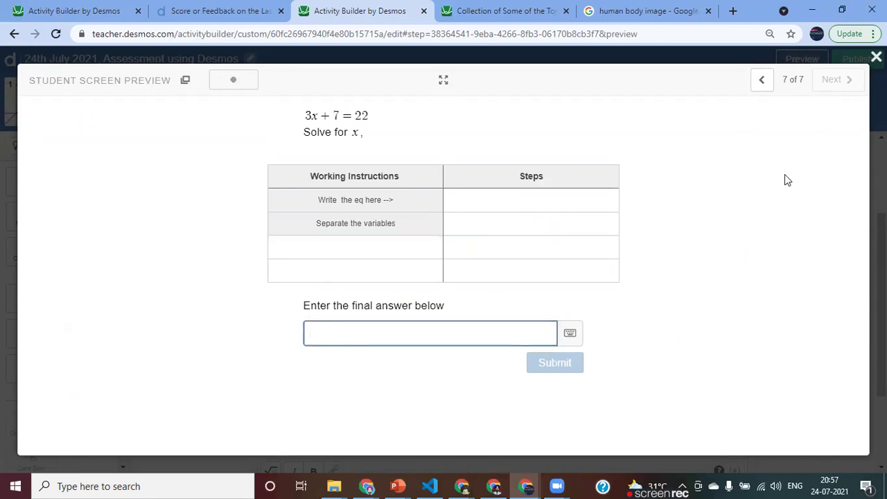
pyautogui.click(876, 57)
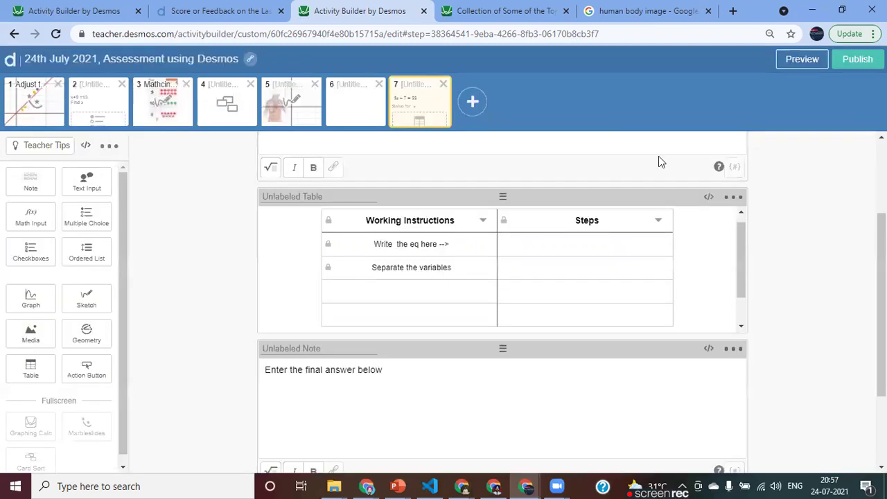
# Review the equation note, the working table, the final answer note and the Math Input in the editor
pyautogui.scroll(-1, 455, 360)
pyautogui.scroll(-1, 454, 359)
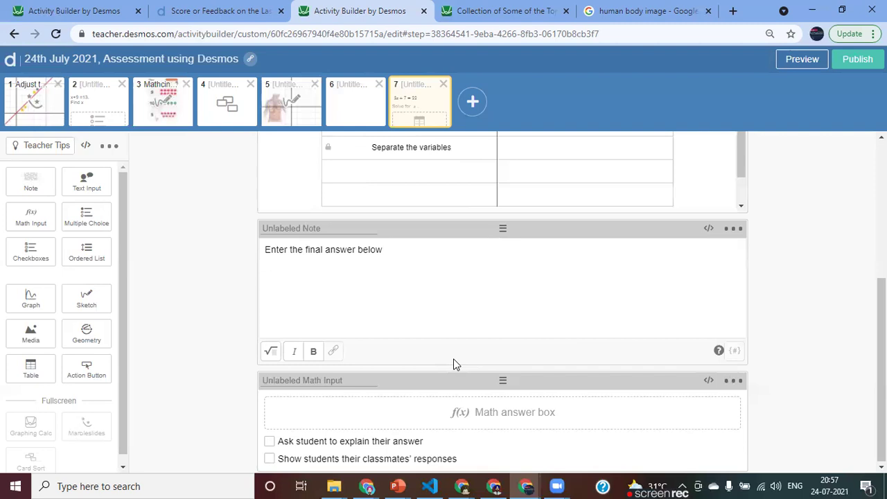
pyautogui.scroll(3, 454, 361)
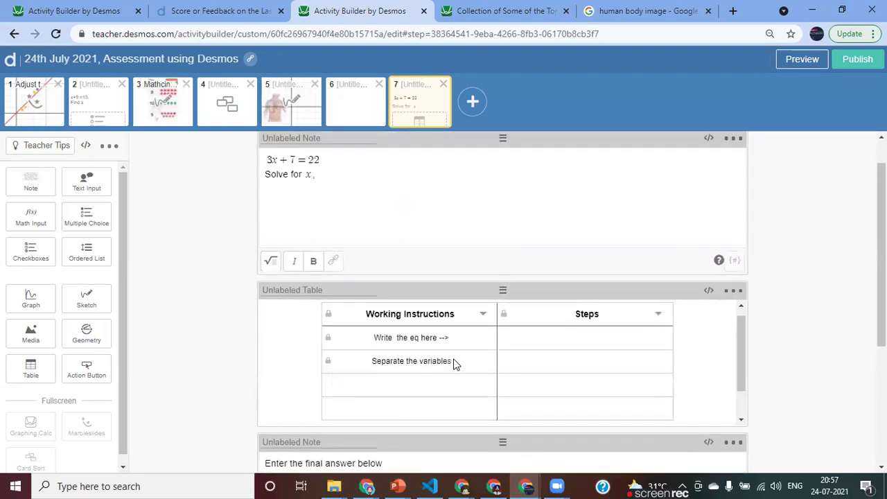
pyautogui.scroll(-1, 455, 360)
pyautogui.scroll(1, 451, 323)
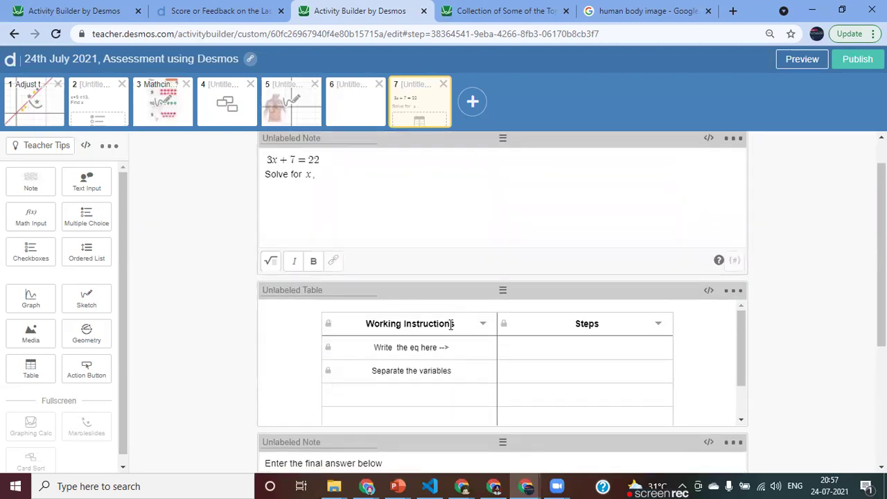
pyautogui.scroll(1, 443, 234)
pyautogui.scroll(1, 443, 233)
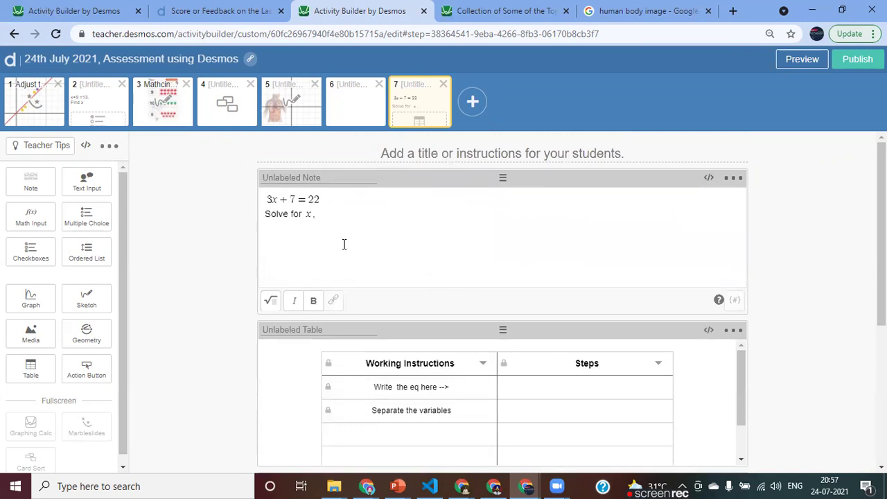
pyautogui.scroll(-3, 345, 243)
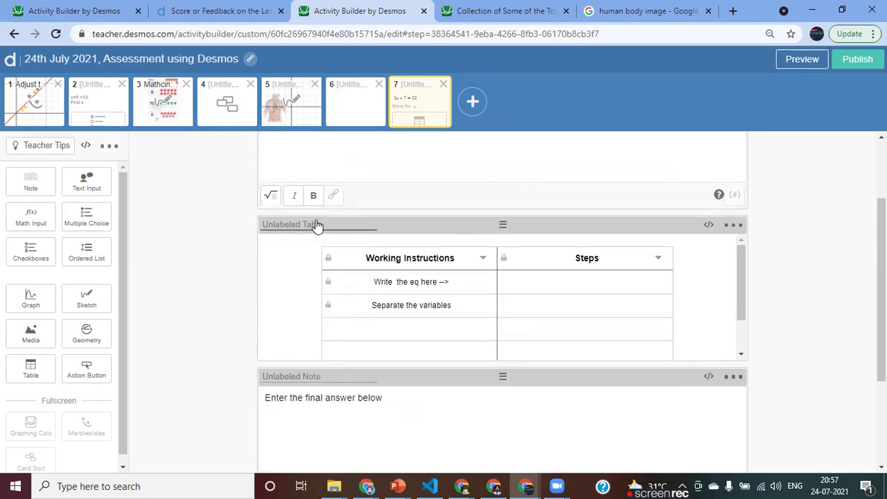
pyautogui.scroll(-2, 307, 312)
pyautogui.scroll(-2, 316, 380)
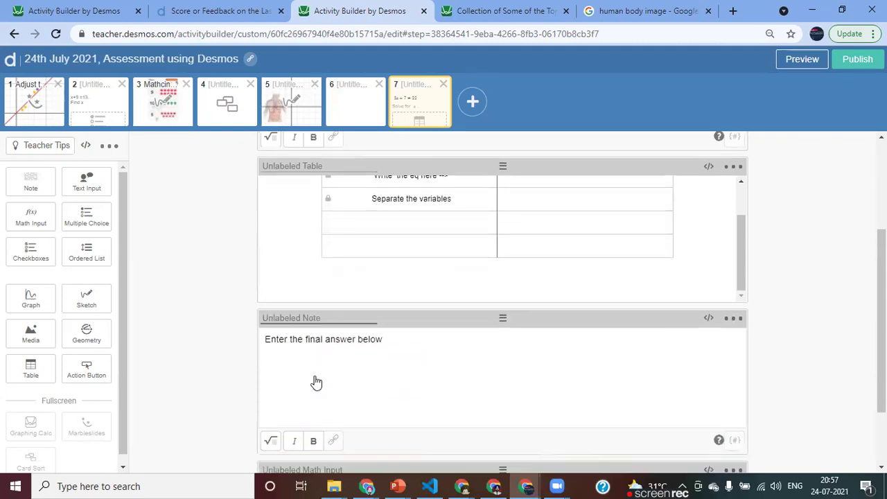
pyautogui.scroll(-1, 360, 285)
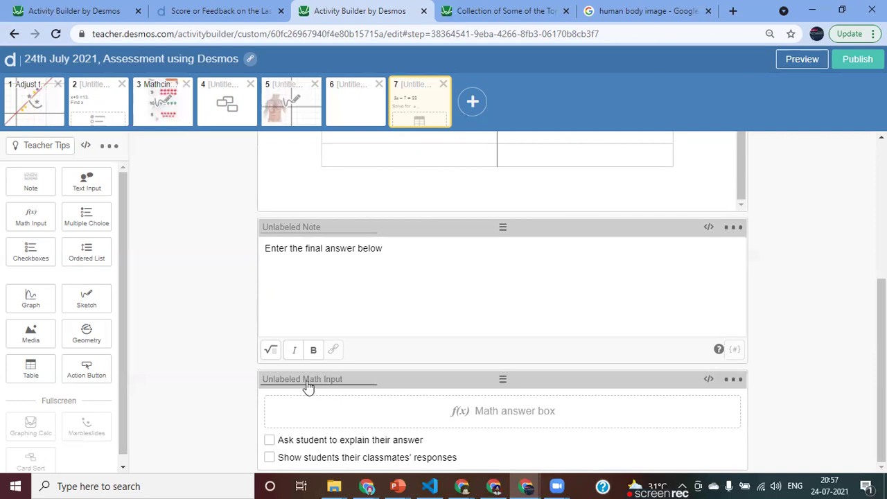
# Start the Math Input's script with the correct sink and close the script editor
pyautogui.click(708, 381)
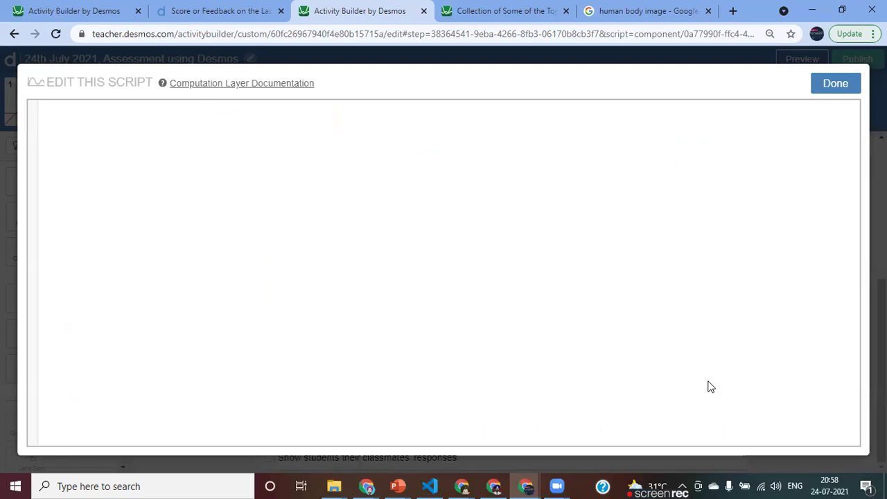
pyautogui.write('co')
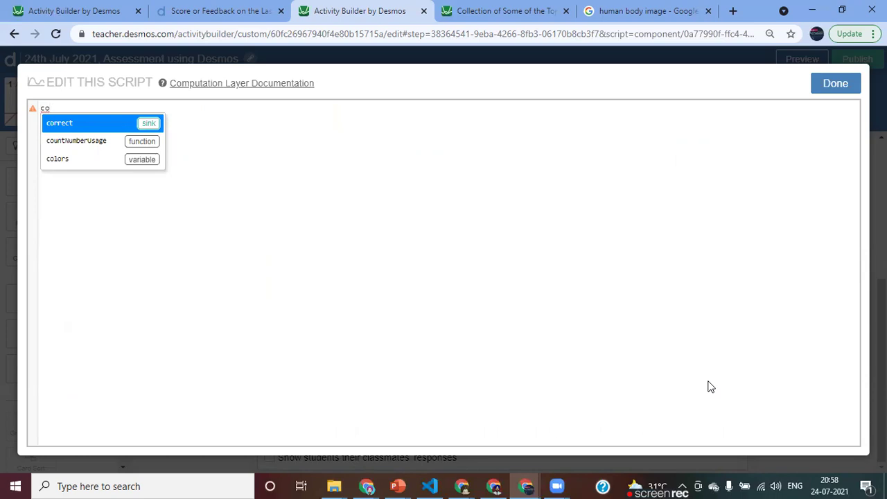
pyautogui.press('Return')
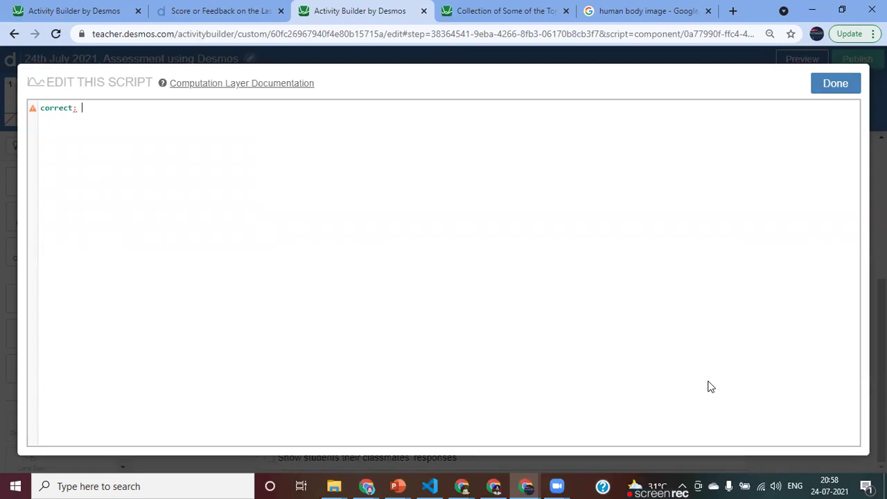
pyautogui.write('th')
pyautogui.press('BackSpace')
pyautogui.press('BackSpace')
pyautogui.click(834, 83)
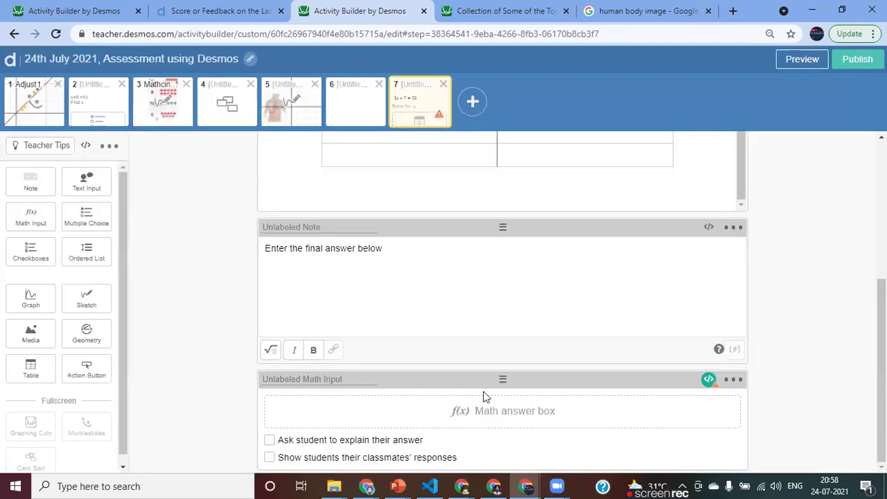
# Label the Math Input Q1
pyautogui.click(300, 381)
pyautogui.write('in')
pyautogui.press('BackSpace')
pyautogui.press('BackSpace')
pyautogui.write('Q1')
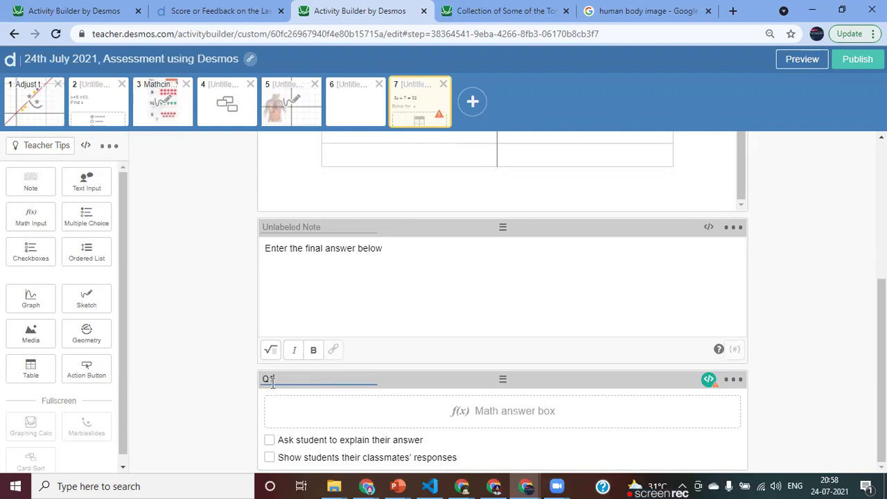
# Reopen the Math Input's script and reference the Q1 component after "correct:"
pyautogui.click(708, 380)
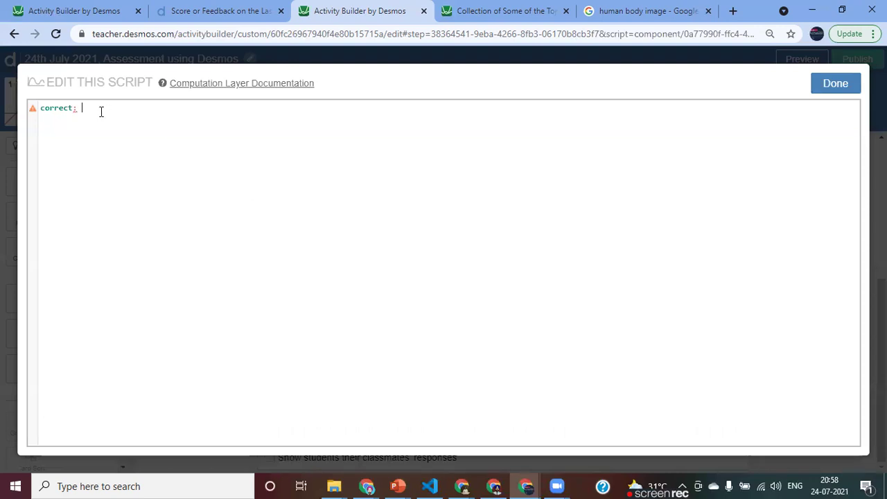
pyautogui.moveTo(33, 115)
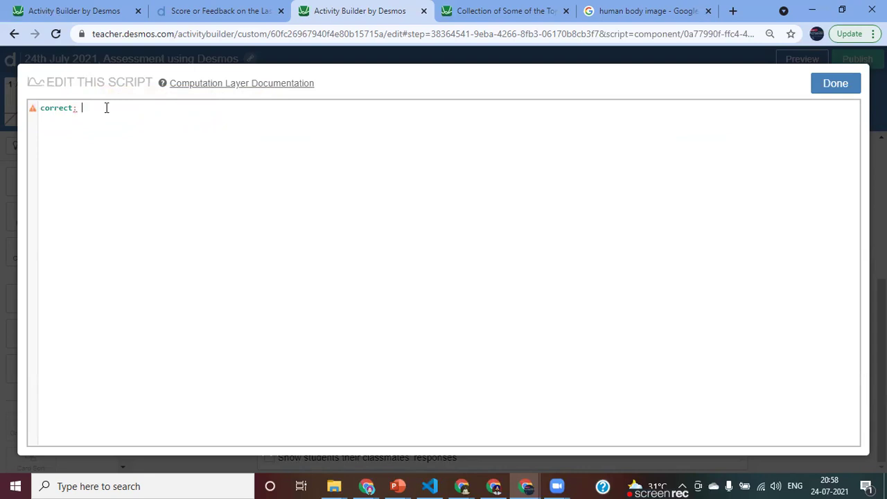
pyautogui.write('Q1')
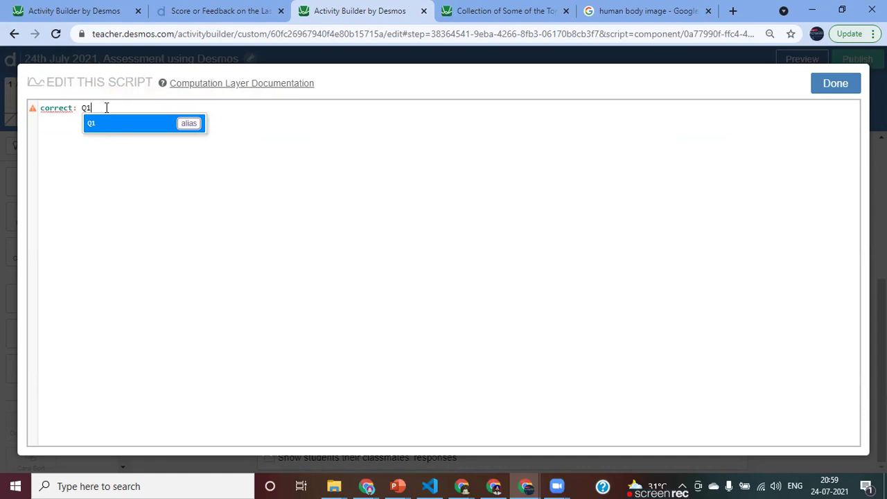
pyautogui.press('Escape')
pyautogui.write('.')
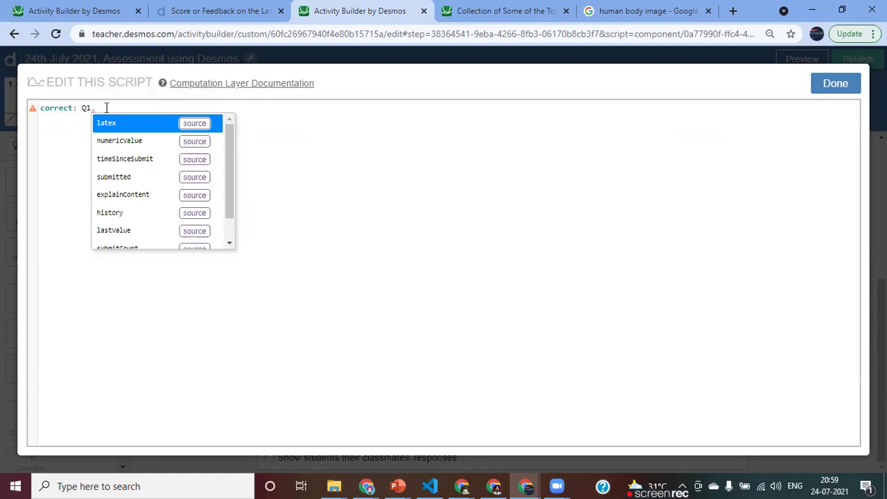
# Browse the available Q1 sources, choose numericValue and set it equal to 5 in the correct line
pyautogui.press('Down')
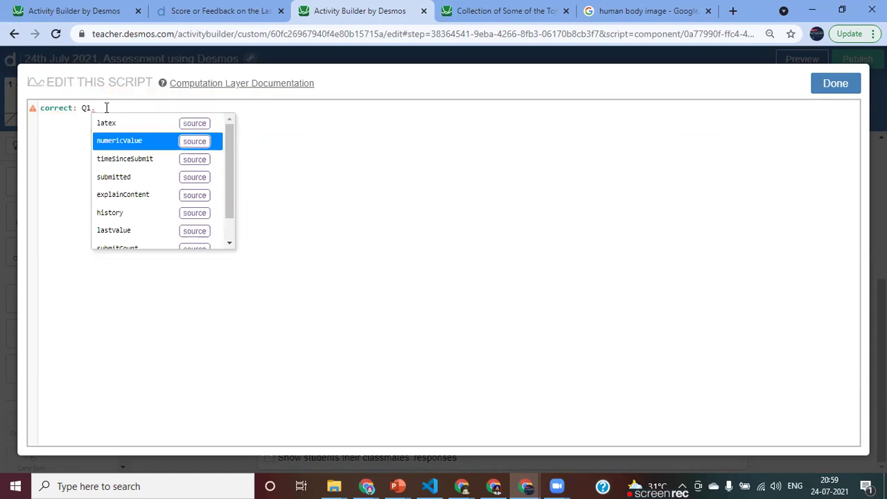
pyautogui.press('Down')
pyautogui.press('Down')
pyautogui.press('Down')
pyautogui.press('Down')
pyautogui.press('Down')
pyautogui.press('Down')
pyautogui.press('Down')
pyautogui.press('Down')
pyautogui.press('Down')
pyautogui.press('Up')
pyautogui.press('Up')
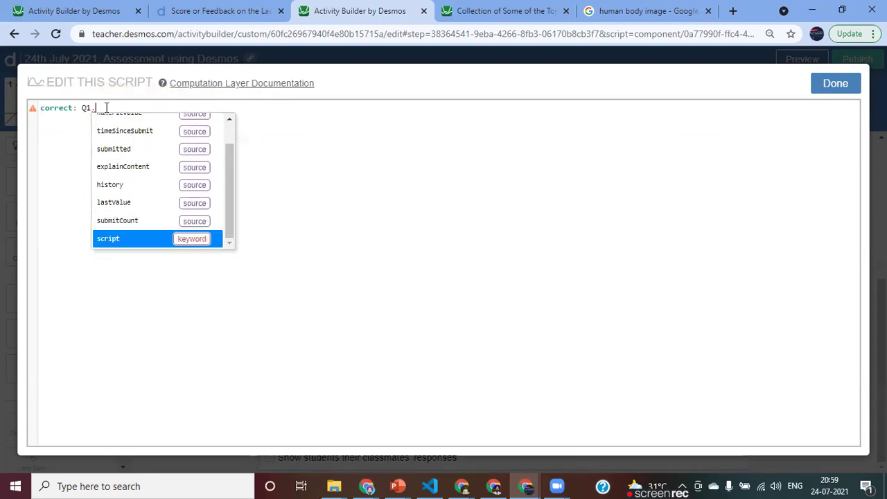
pyautogui.press('Up')
pyautogui.press('Up')
pyautogui.press('Down')
pyautogui.press('Down')
pyautogui.press('Down')
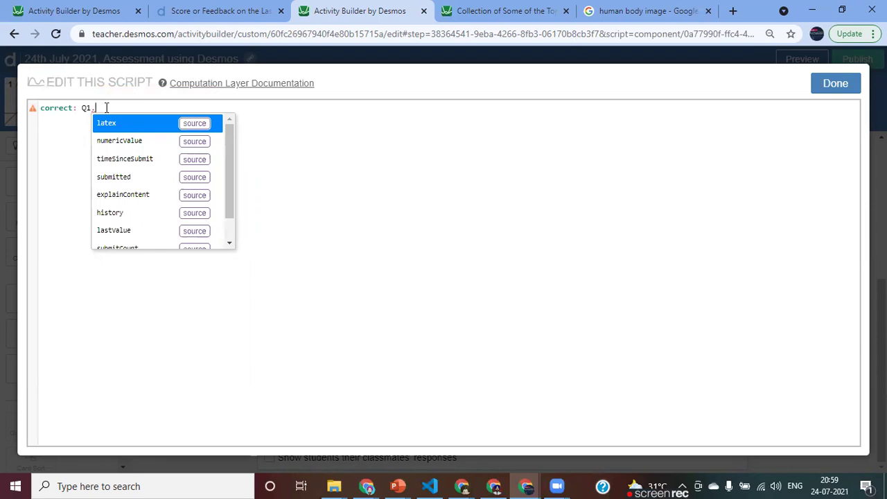
pyautogui.press('Down')
pyautogui.press('Up')
pyautogui.press('Down')
pyautogui.press('Up')
pyautogui.press('Down')
pyautogui.press('Up')
pyautogui.press('Down')
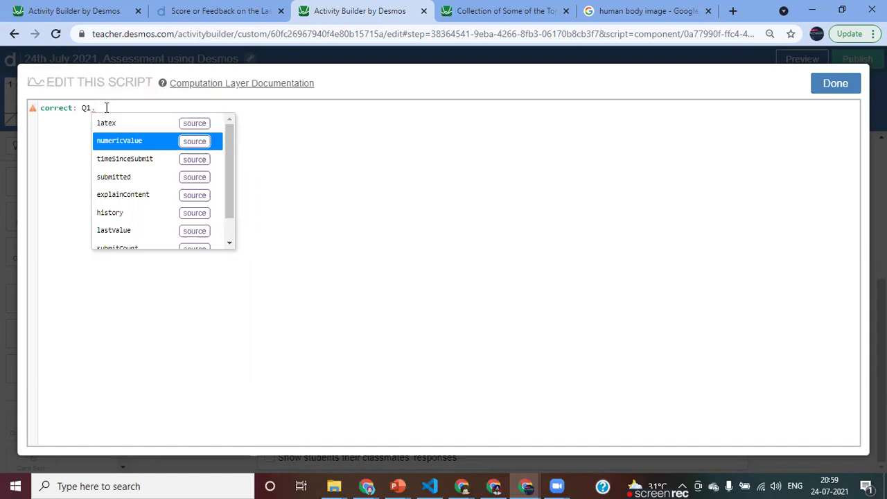
pyautogui.press('Return')
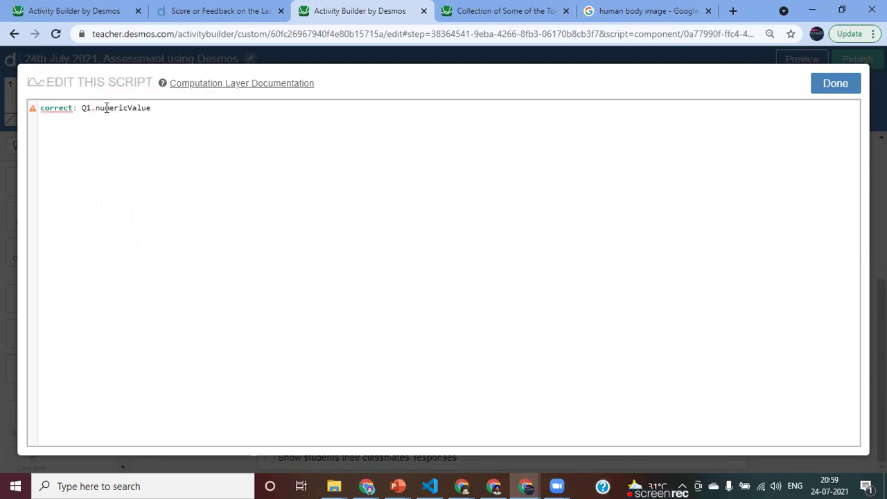
pyautogui.write('=')
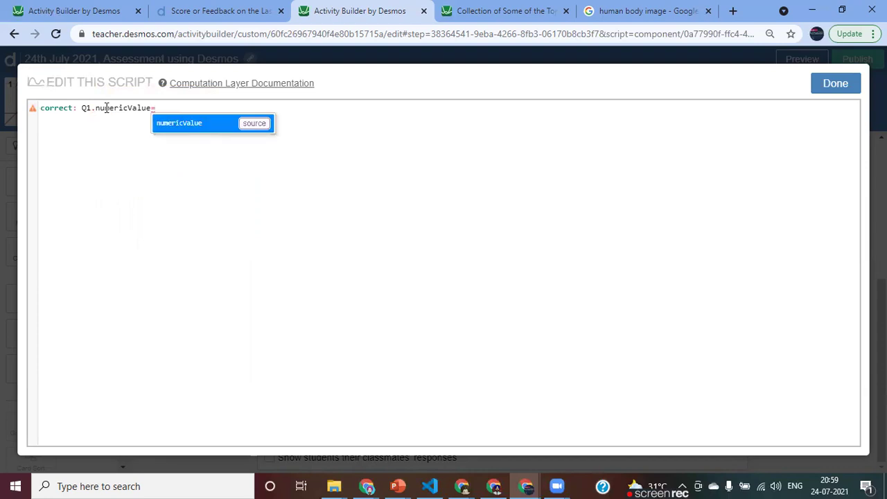
pyautogui.write('5')
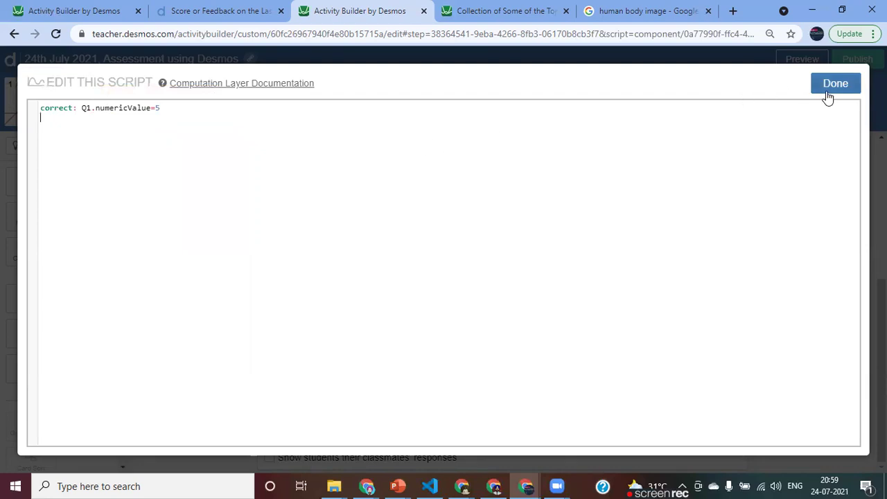
# Enlarge the browser page to 125% zoom to make the script easier to read
pyautogui.click(875, 33)
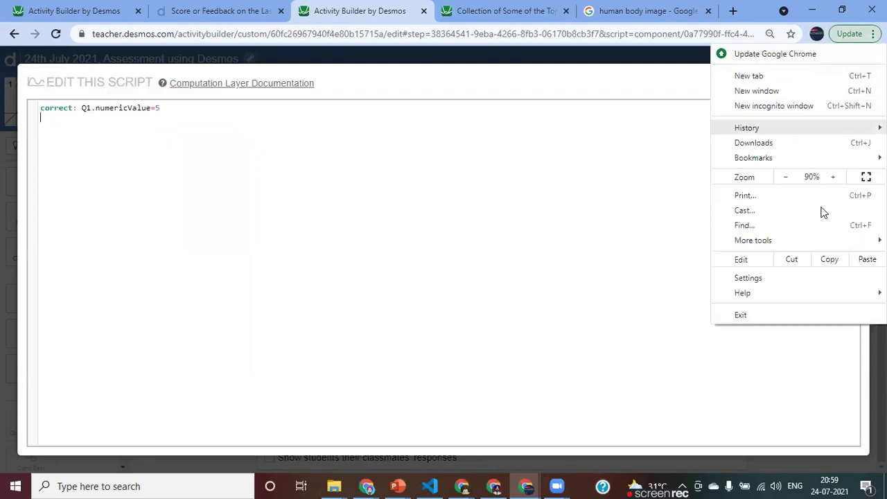
pyautogui.click(834, 178)
pyautogui.click(834, 178)
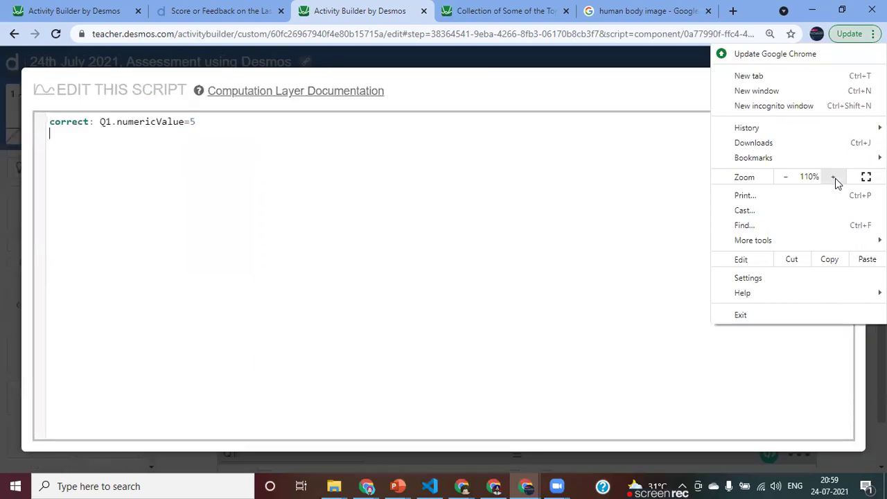
pyautogui.click(835, 178)
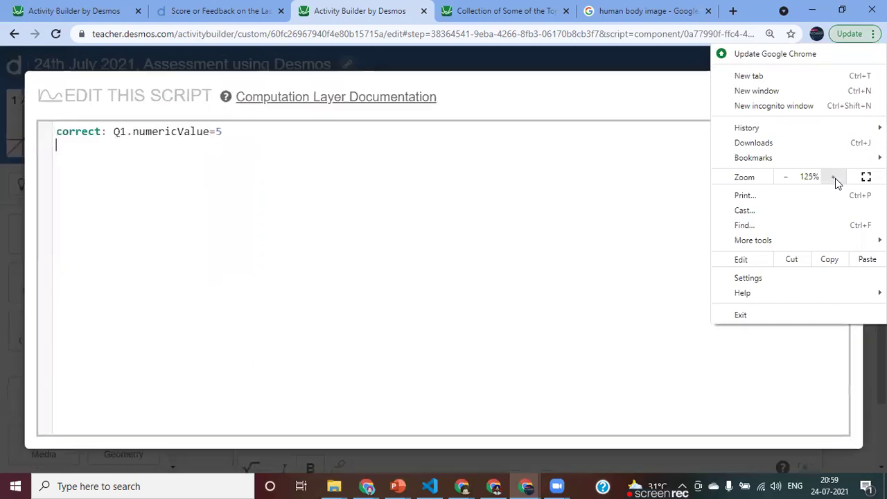
pyautogui.click(509, 173)
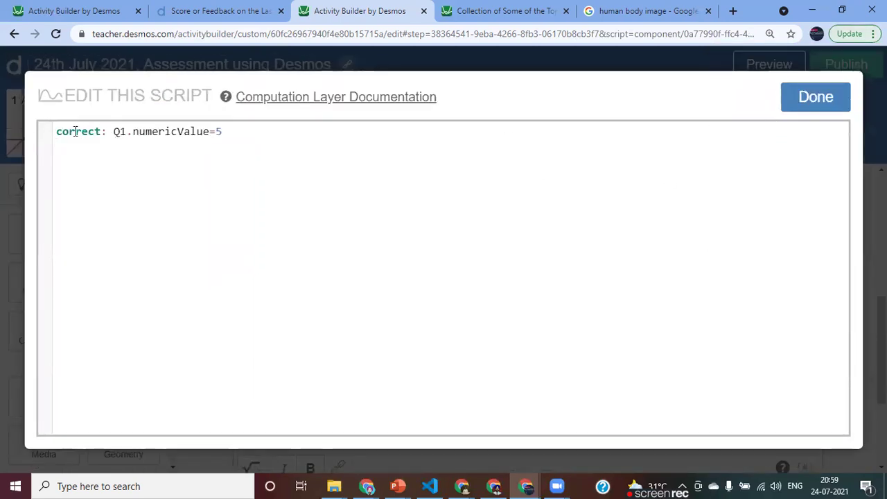
# Clear the script, rewrite it as "correct: Q1.numericValue=5" and close the script editor
pyautogui.tripleClick(231, 138)
pyautogui.press('BackSpace')
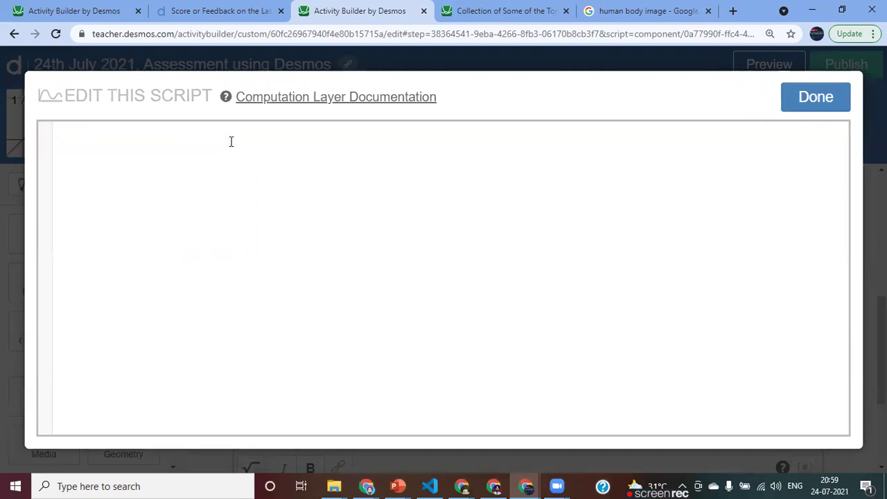
pyautogui.write('correct: Q1.')
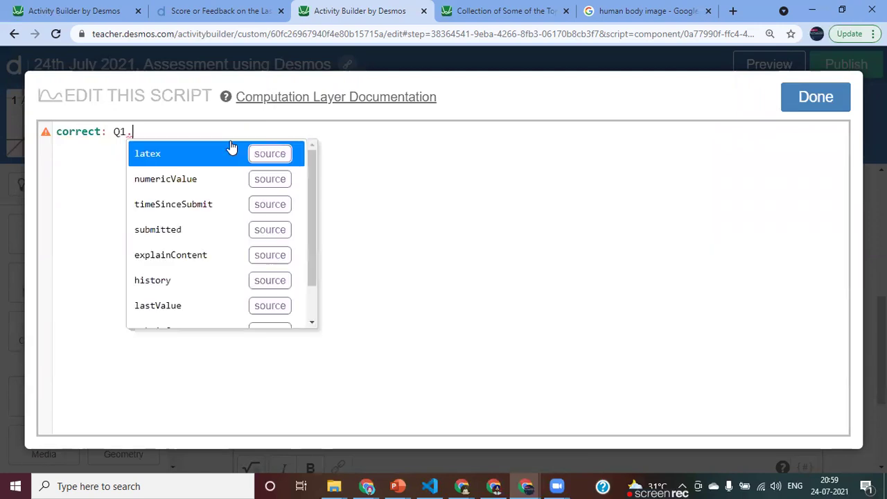
pyautogui.press('Down')
pyautogui.press('Return')
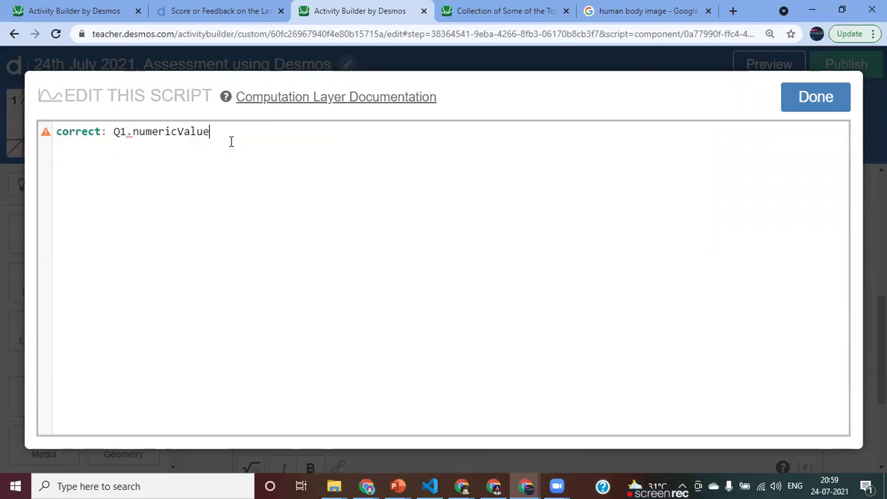
pyautogui.write('=5')
pyautogui.press('BackSpace')
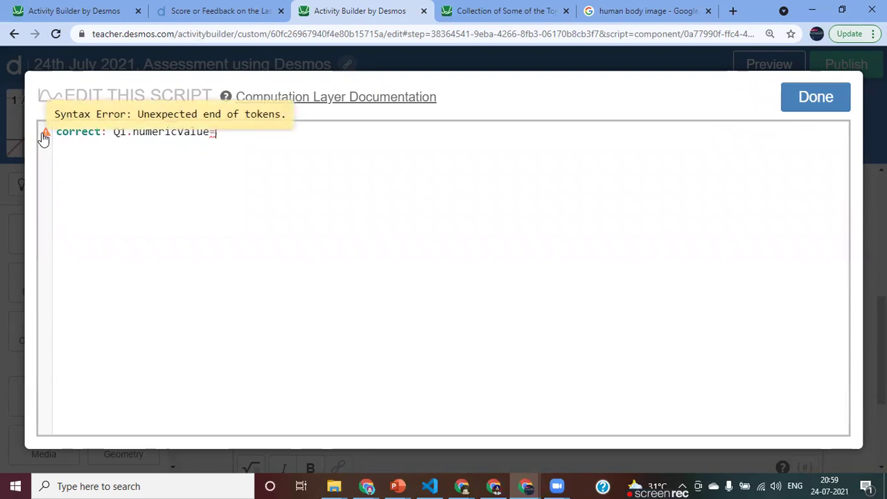
pyautogui.write('5')
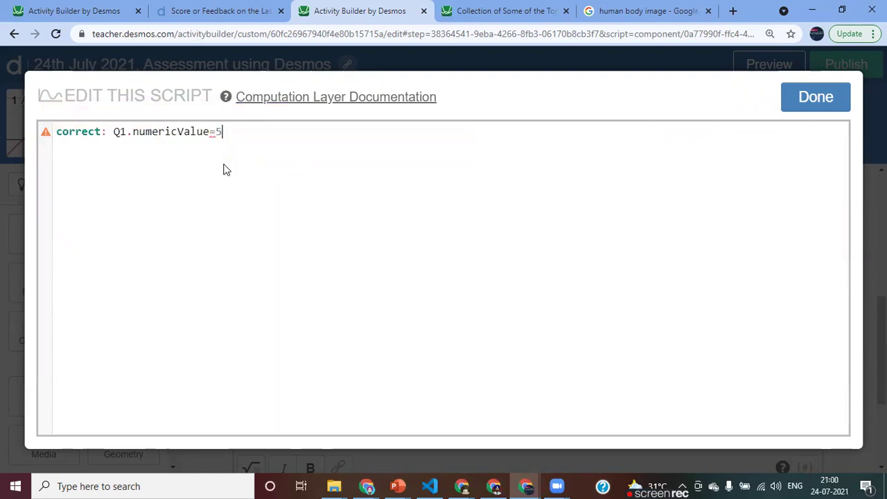
pyautogui.press('Return')
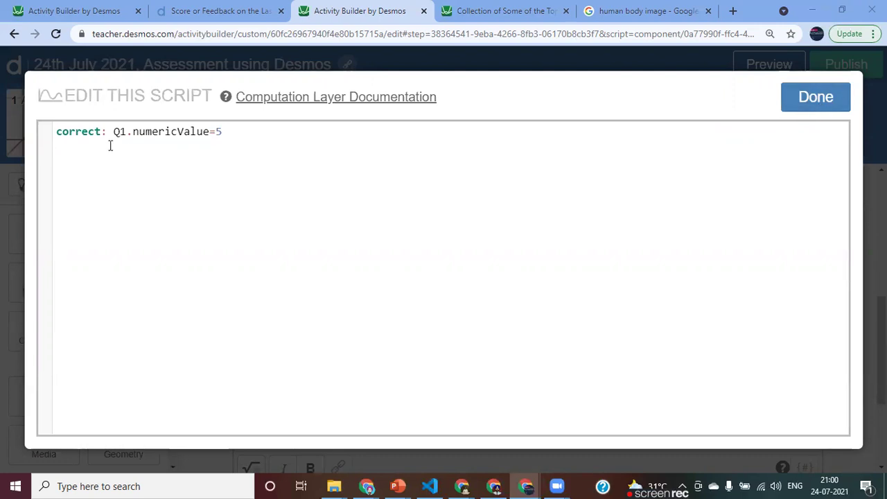
pyautogui.click(793, 104)
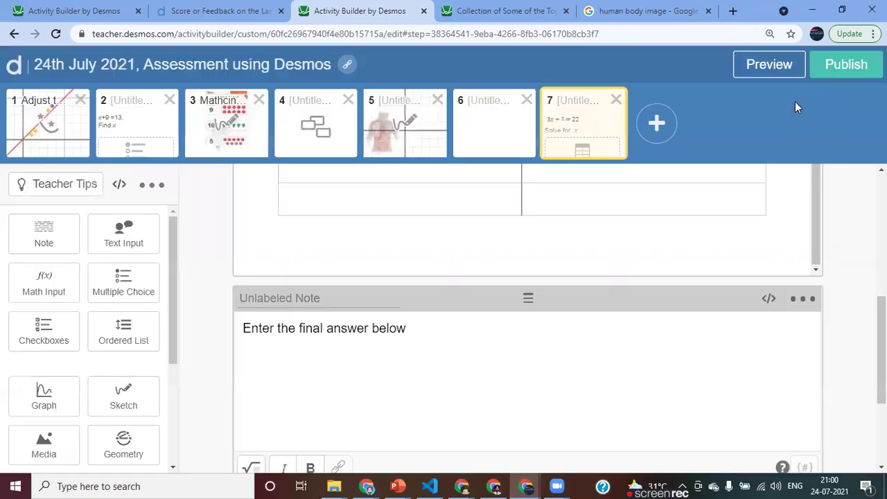
# Open the student preview at 100% zoom and test the final answer box with the wrong answer 3
pyautogui.click(767, 69)
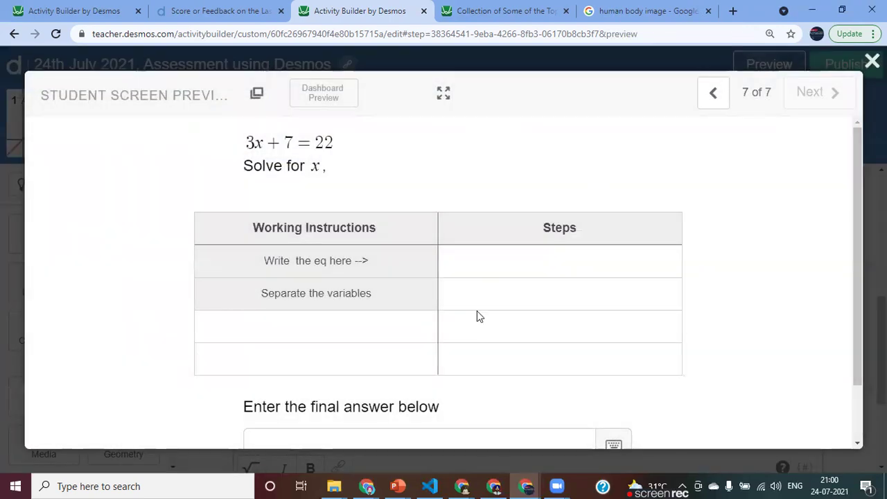
pyautogui.click(873, 33)
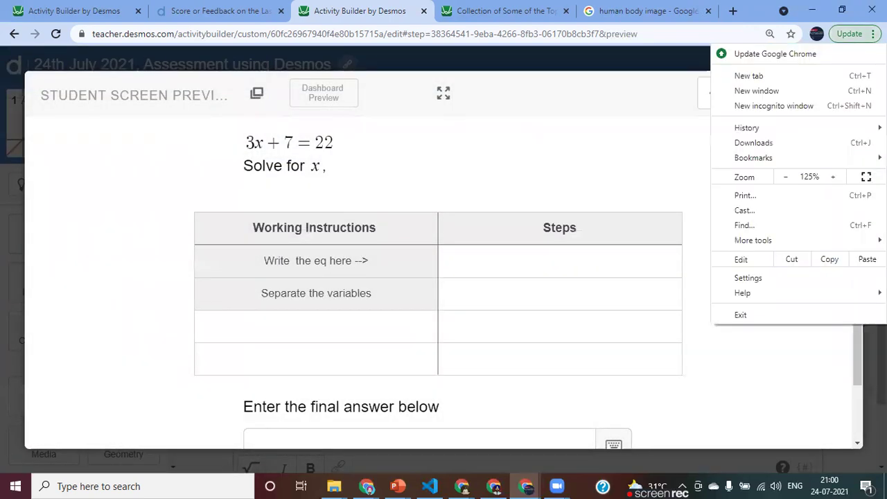
pyautogui.click(782, 178)
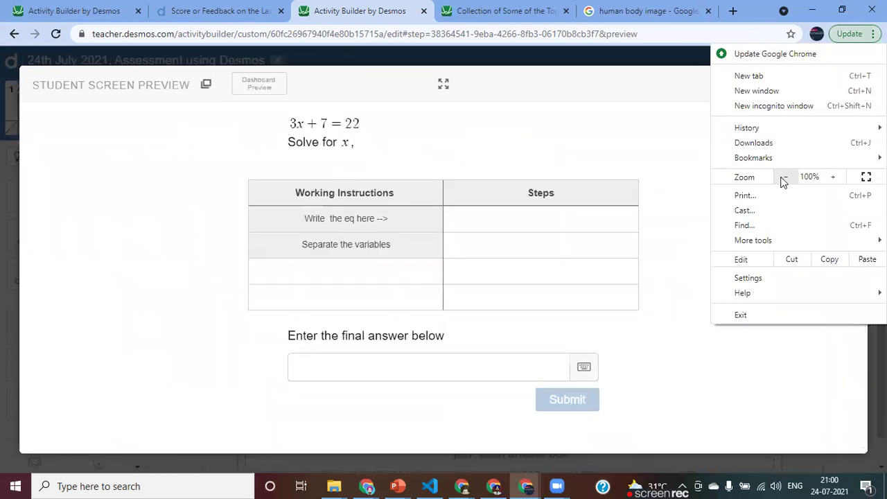
pyautogui.click(265, 133)
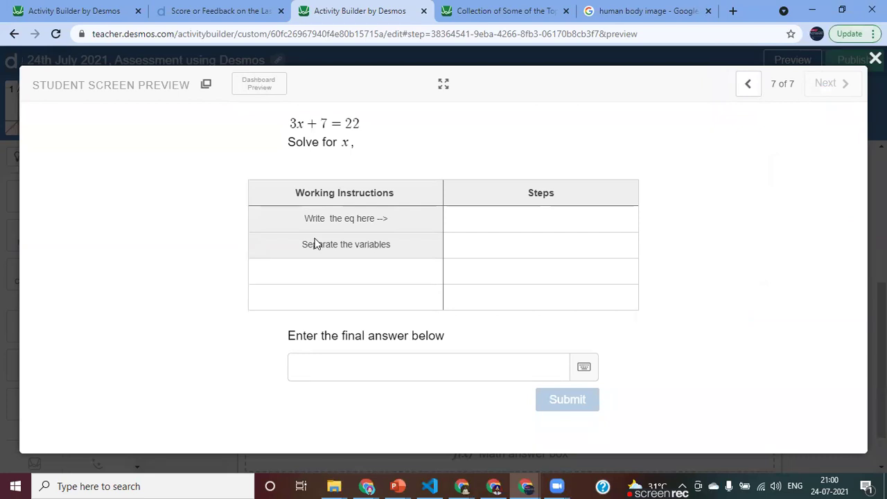
pyautogui.click(312, 369)
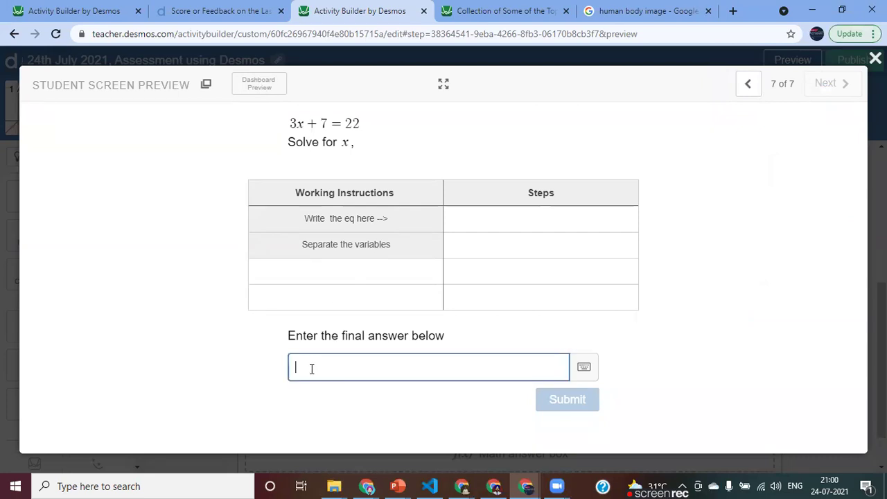
pyautogui.write('3')
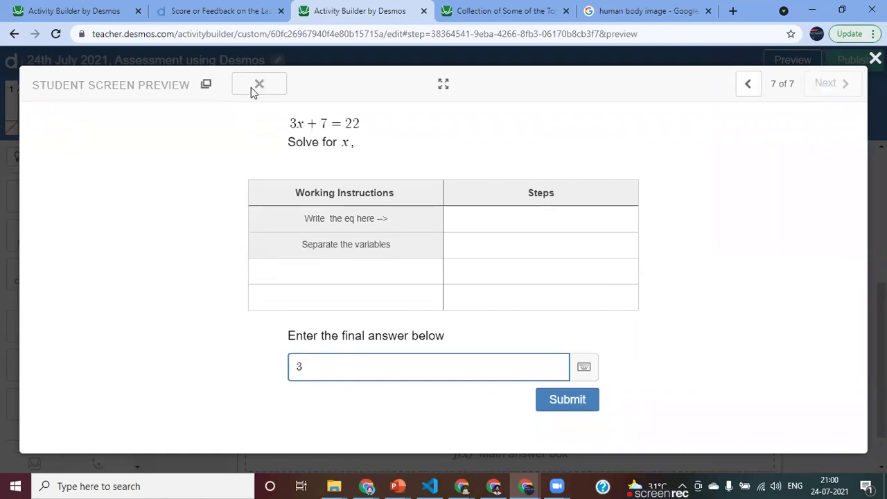
# View the Year 9 class summary dashboard for comparison, and return to the student preview to test the final answer 5
pyautogui.click(489, 10)
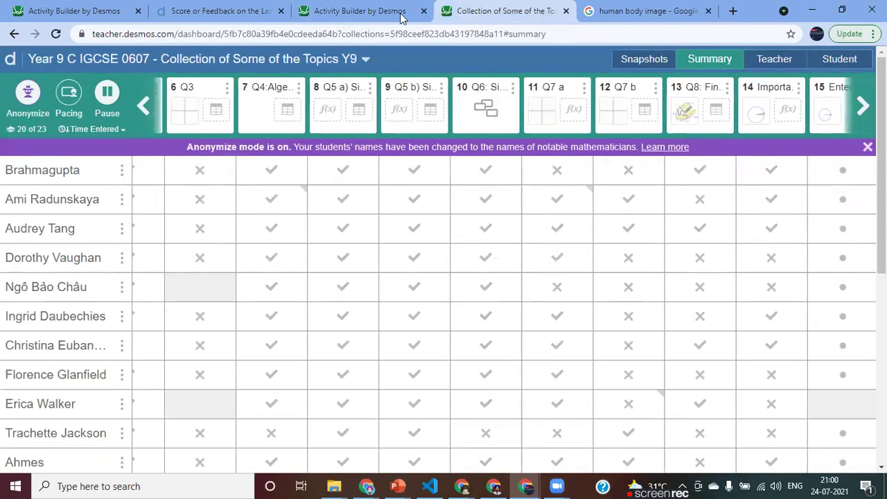
pyautogui.click(365, 8)
pyautogui.press('BackSpace')
pyautogui.write('5')
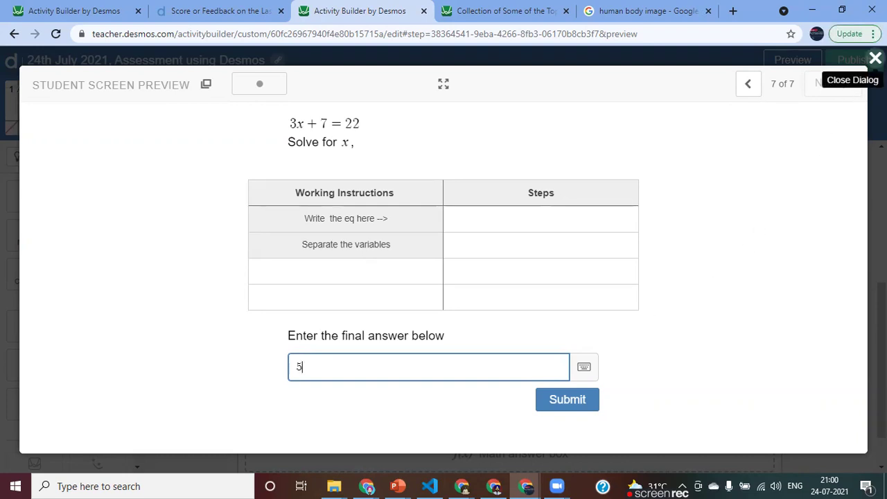
# Close the student preview, add the script "readOnly: true" to the working table and close the script editor
pyautogui.click(875, 58)
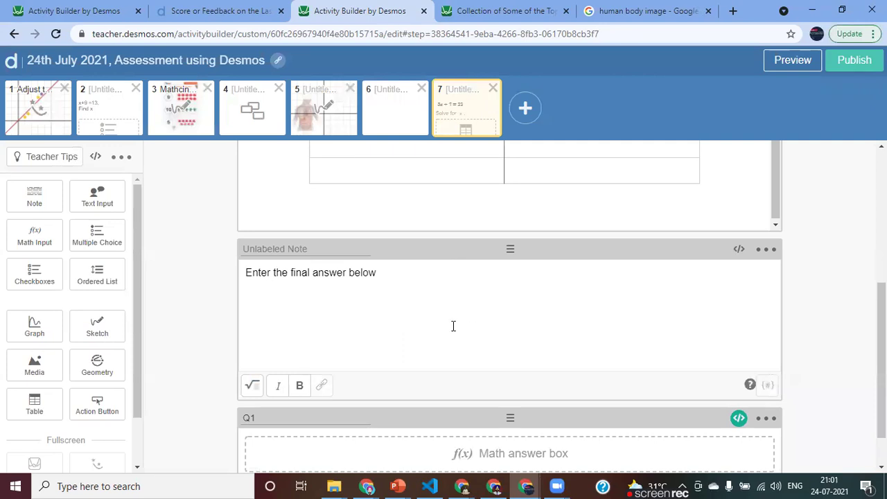
pyautogui.scroll(3, 453, 325)
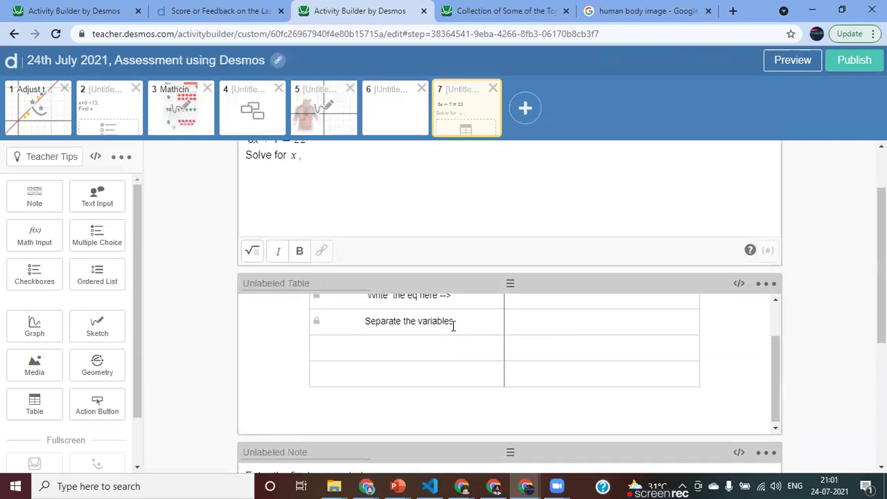
pyautogui.click(534, 320)
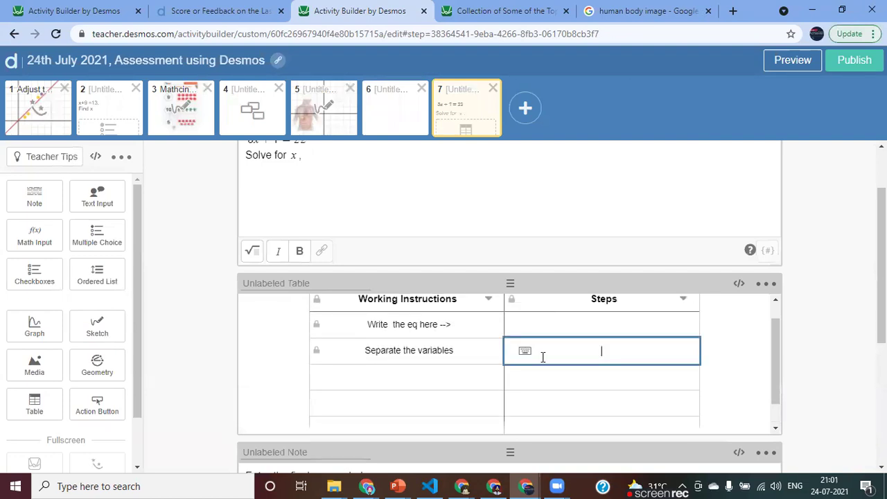
pyautogui.scroll(-4, 543, 356)
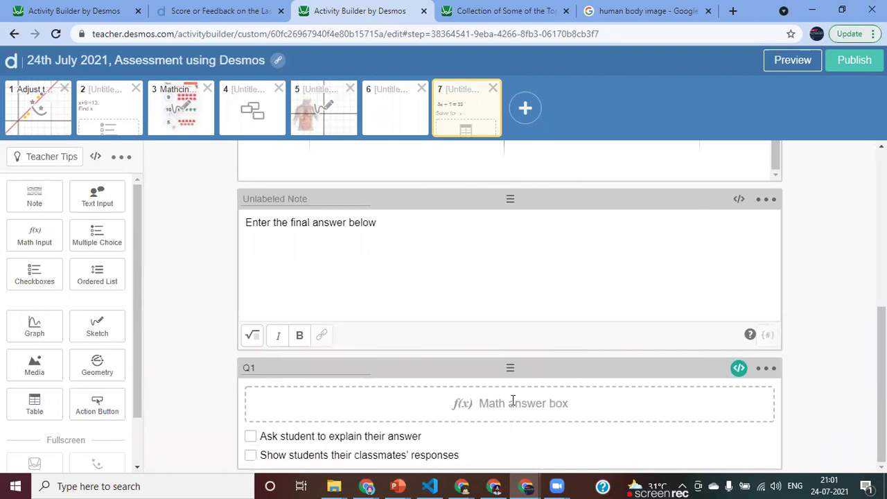
pyautogui.scroll(3, 513, 401)
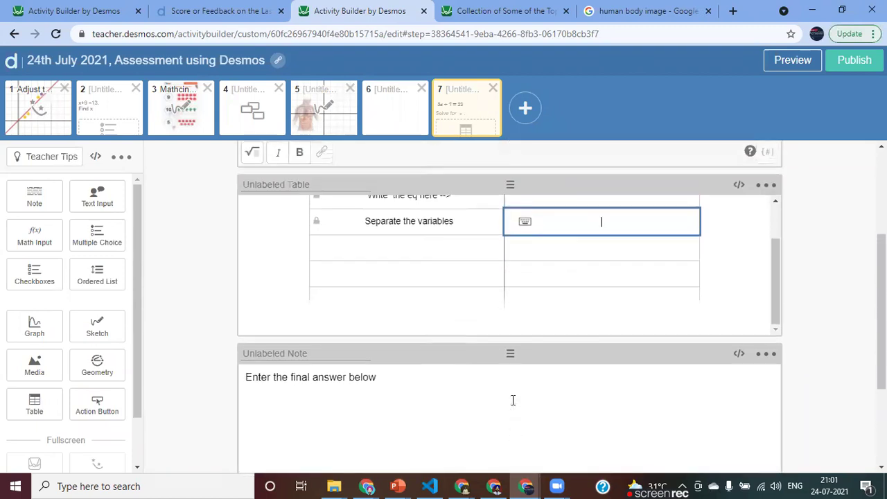
pyautogui.scroll(1, 512, 399)
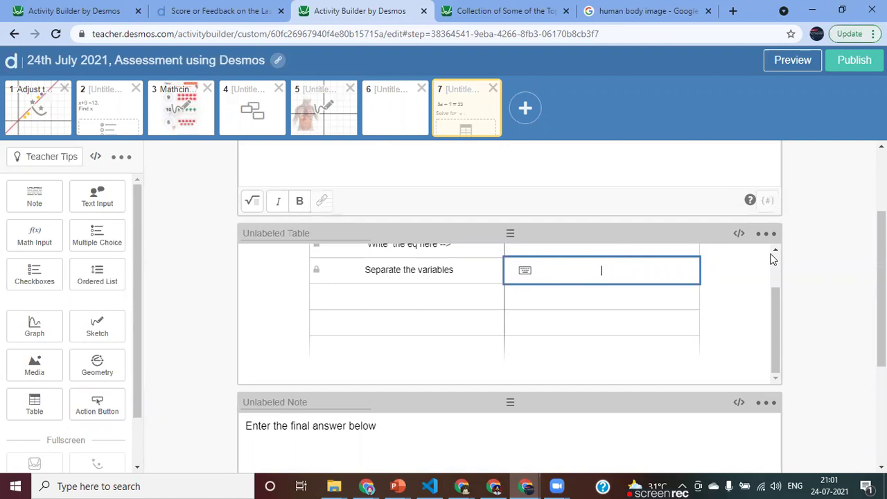
pyautogui.click(738, 234)
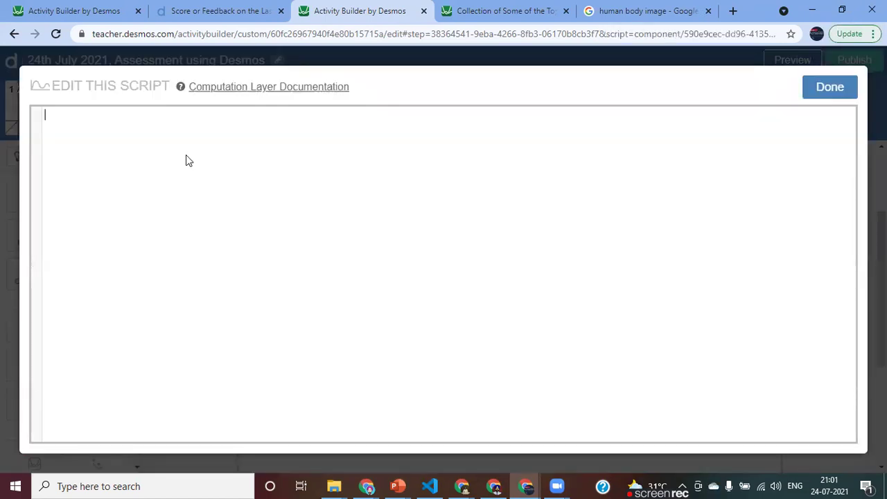
pyautogui.write('re')
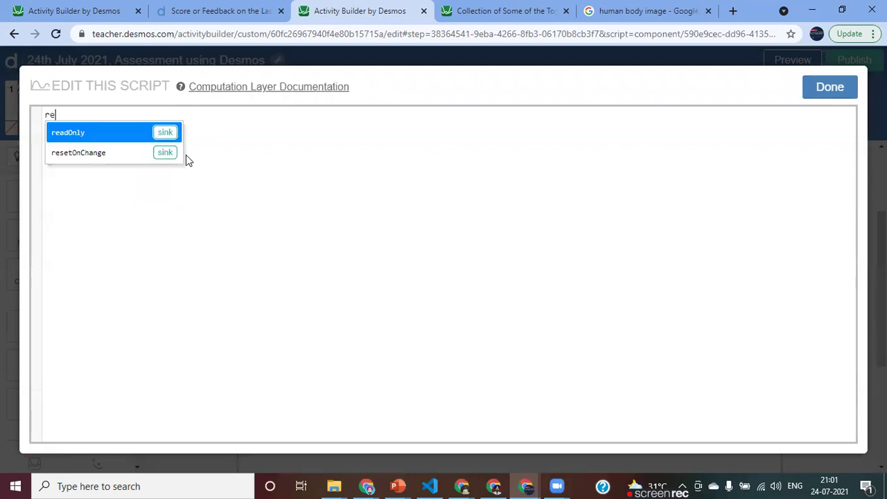
pyautogui.press('Return')
pyautogui.write('tru')
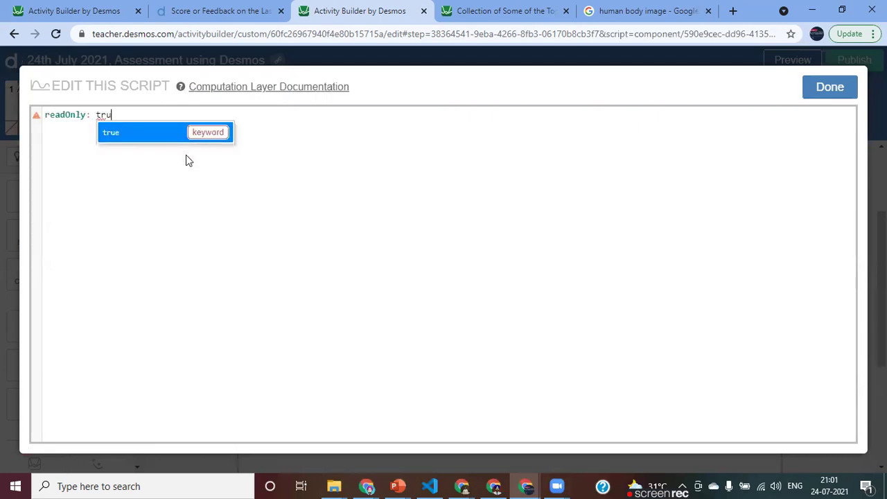
pyautogui.press('Return')
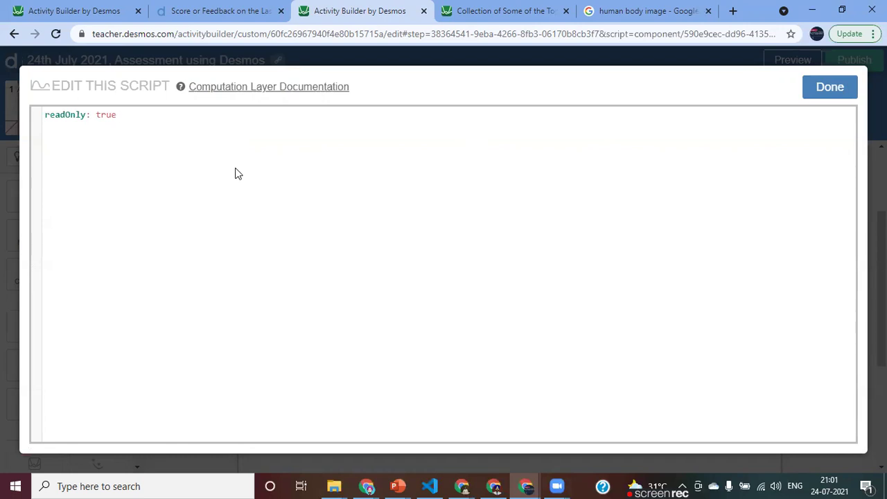
pyautogui.click(808, 91)
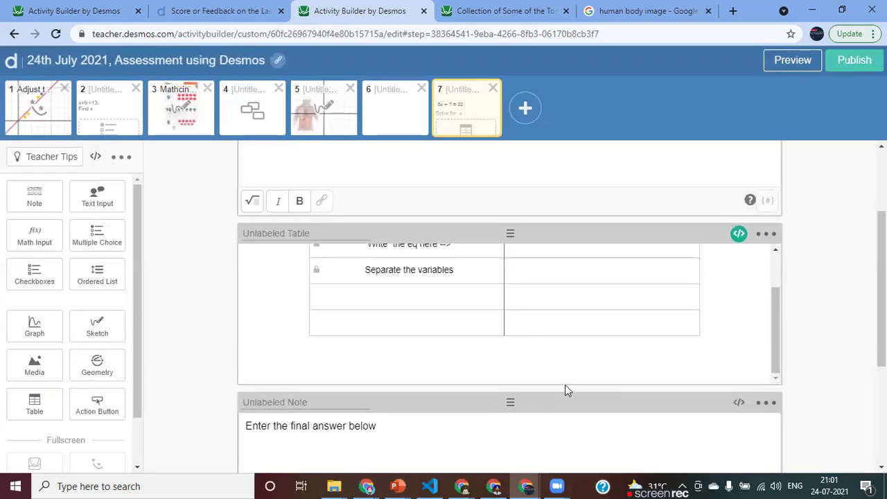
# Test screen 7 in the student preview with table steps x = 3 and x = 1 and final answer 5, and close the preview
pyautogui.scroll(-3, 565, 389)
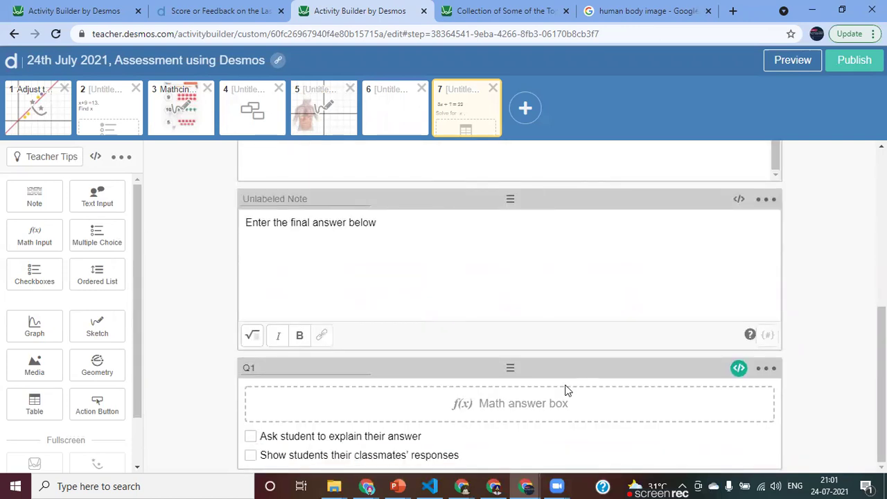
pyautogui.click(790, 62)
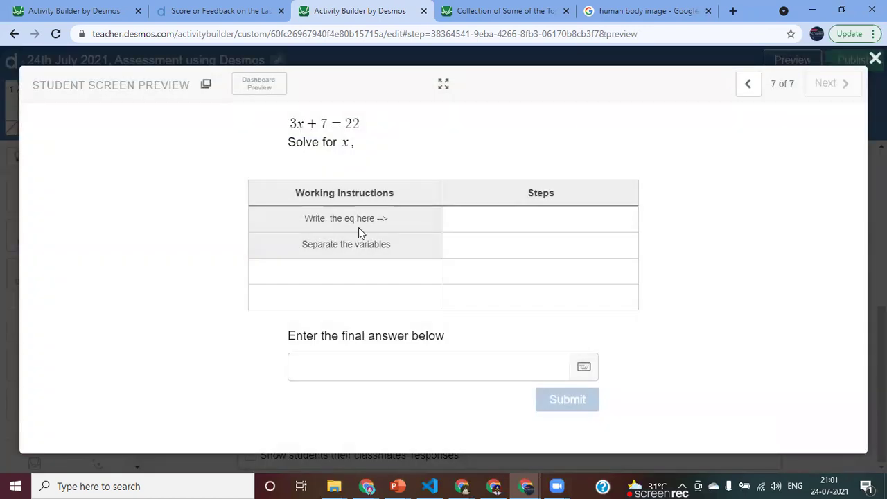
pyautogui.click(533, 220)
pyautogui.write('x = 3')
pyautogui.press('Return')
pyautogui.write('x=1')
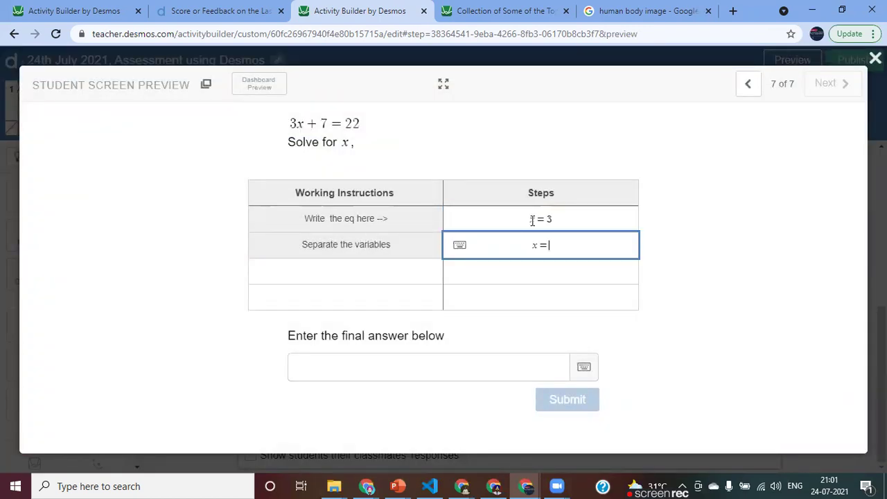
pyautogui.click(406, 363)
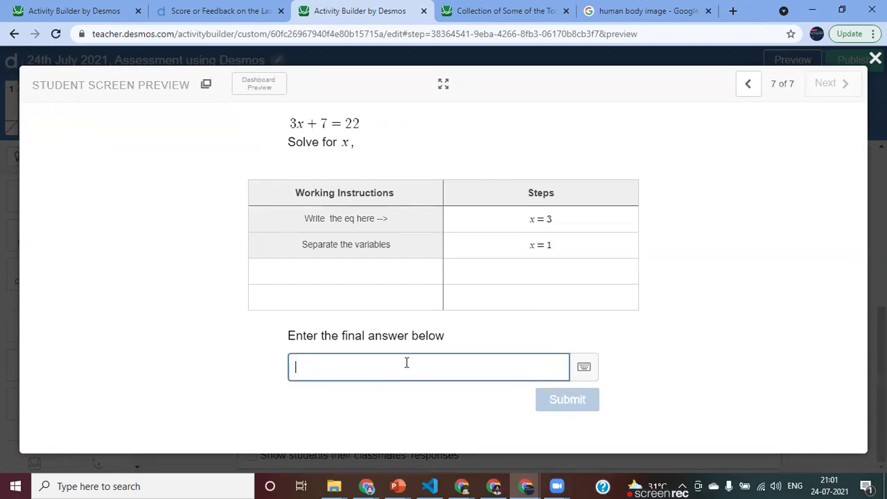
pyautogui.write('5')
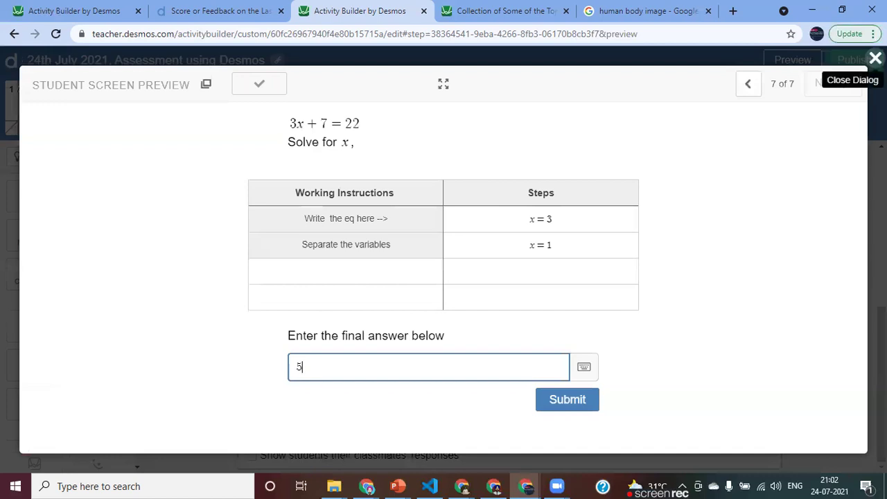
pyautogui.click(875, 58)
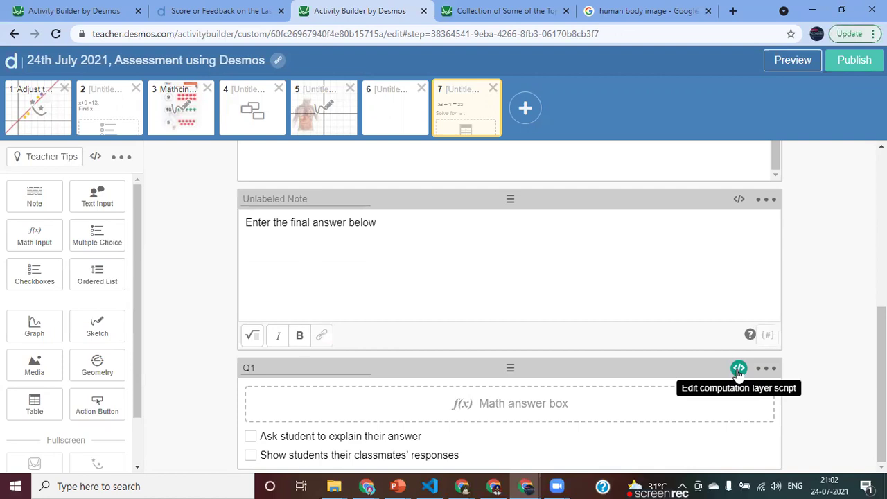
# Add a new blank screen 8 after the equation screen and return to screen 7
pyautogui.scroll(10, 619, 307)
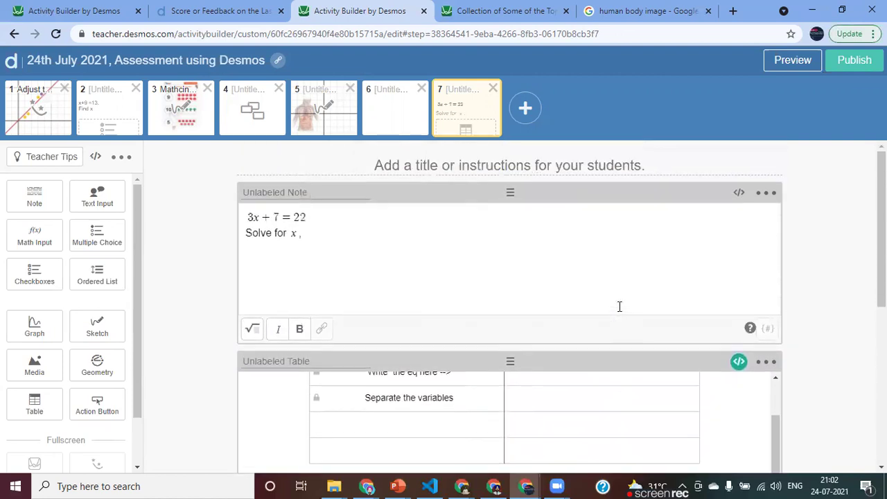
pyautogui.click(525, 110)
pyautogui.click(439, 122)
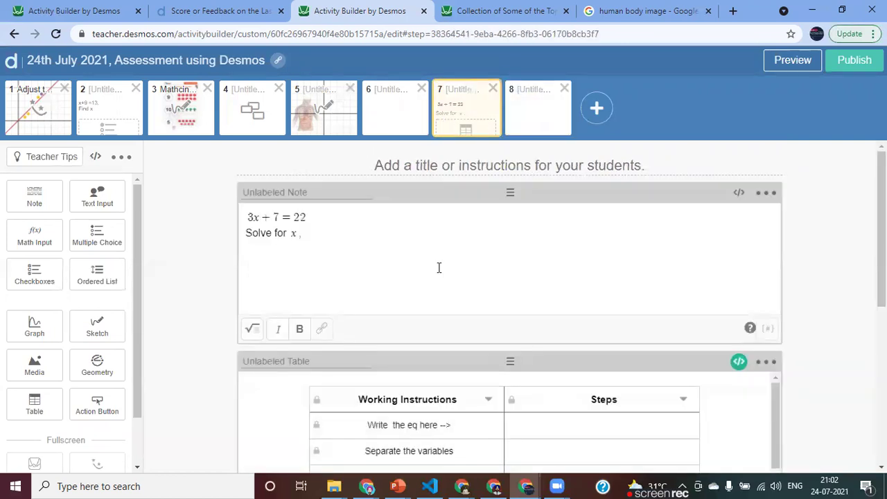
pyautogui.scroll(-2, 439, 265)
pyautogui.scroll(-3, 438, 268)
pyautogui.scroll(5, 439, 267)
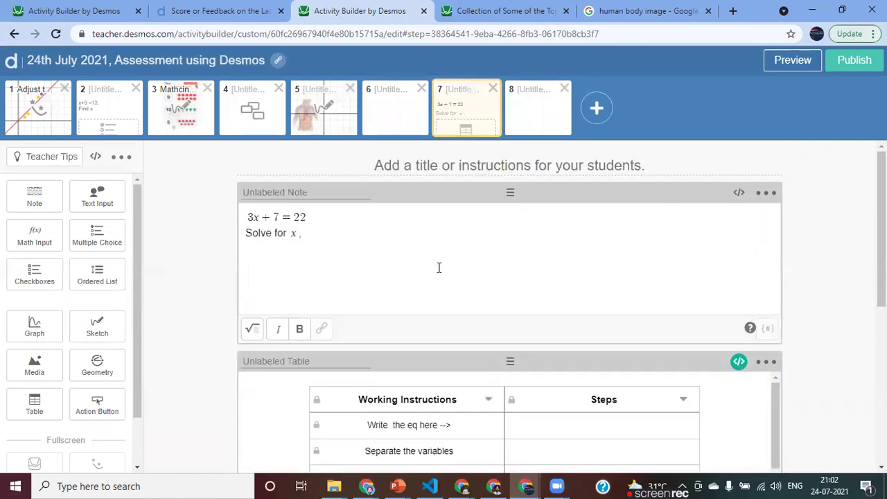
pyautogui.scroll(-3, 439, 268)
pyautogui.scroll(3, 438, 268)
# Open the student preview of screen 7, view the Year 9 class summary dashboard and return to the preview
pyautogui.click(790, 61)
pyautogui.click(503, 12)
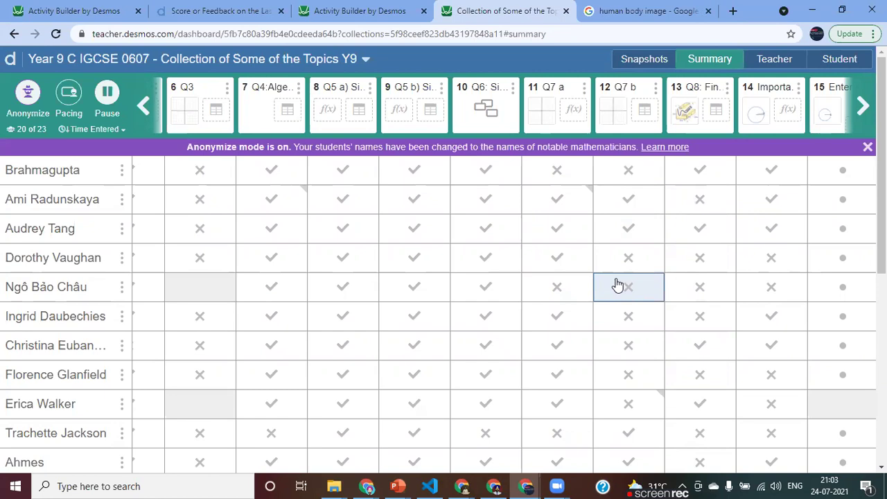
pyautogui.click(357, 10)
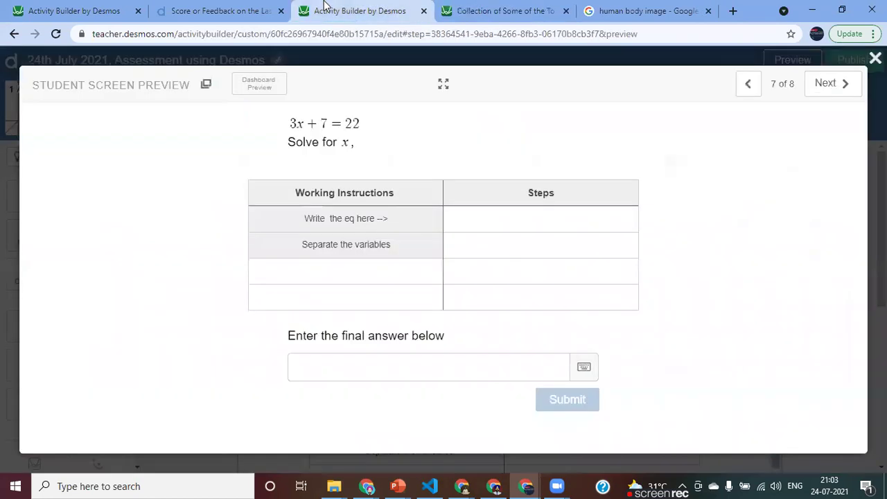
# Go back to the human body sketch on screen 5 in the student preview, return to screen 7 and close the preview
pyautogui.click(748, 95)
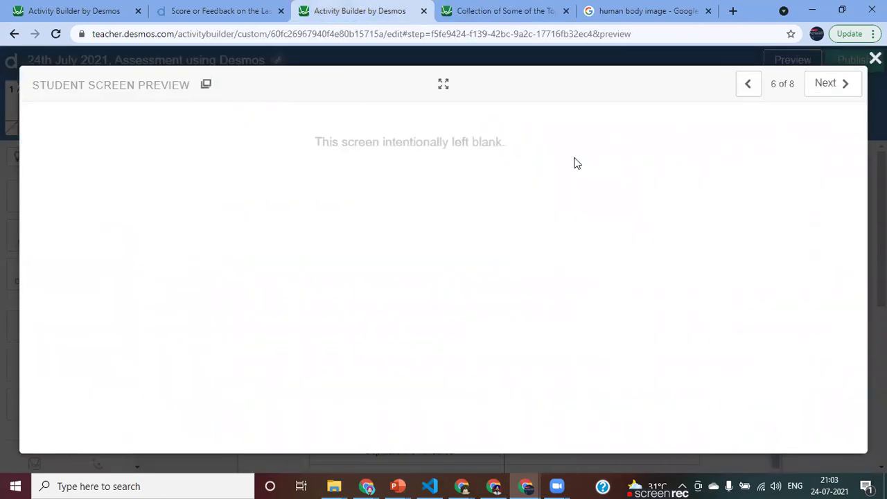
pyautogui.click(748, 86)
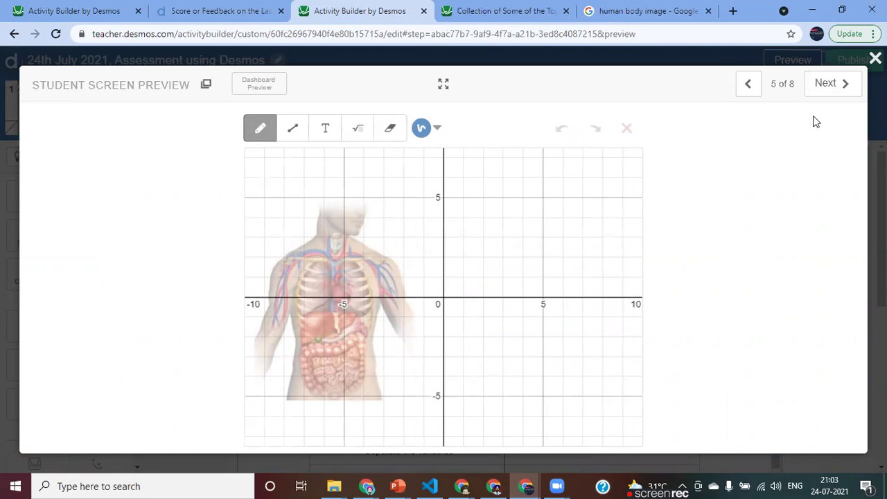
pyautogui.click(830, 94)
pyautogui.click(831, 95)
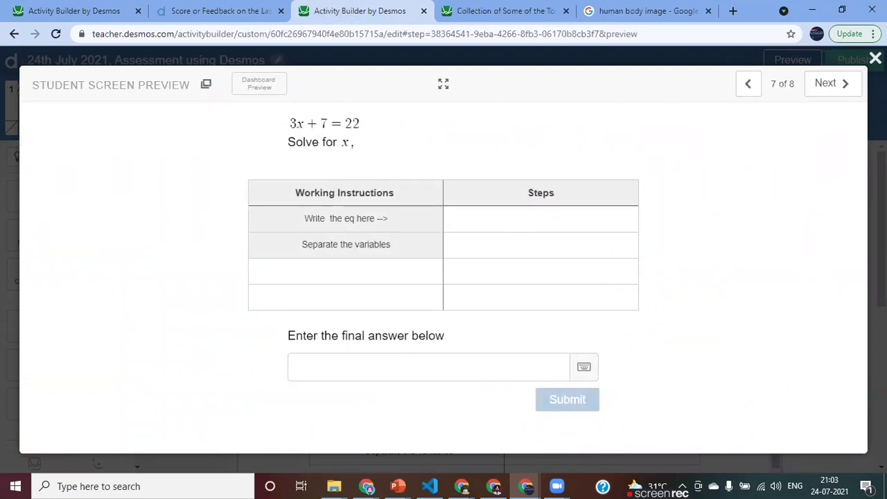
pyautogui.click(874, 58)
# Review the final answer section of screen 7, check the class summary dashboard again and return to the activity editor
pyautogui.scroll(-5, 475, 346)
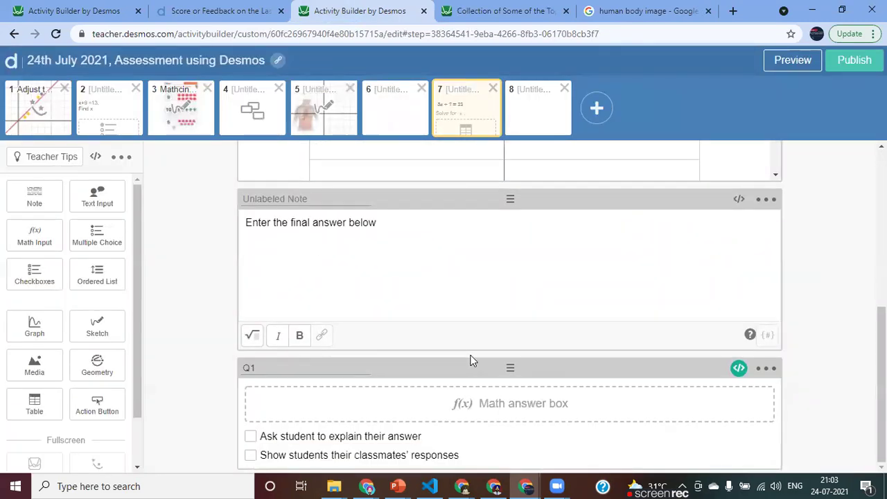
pyautogui.click(494, 11)
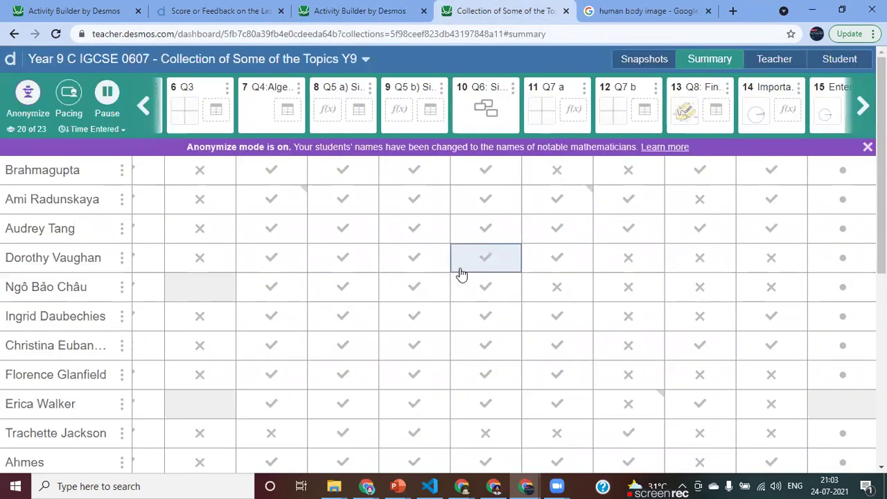
pyautogui.hotkey('ctrl', 'shift', 'Tab')
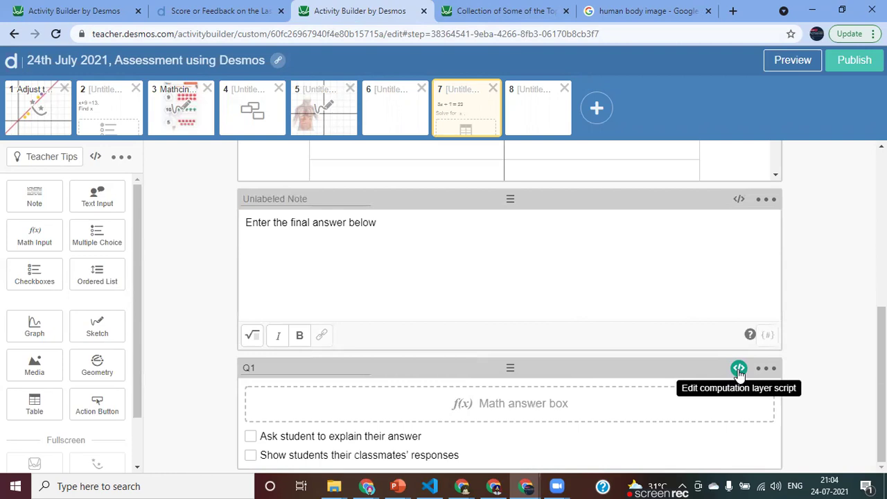
# Open the blank screen 8 and add a Geometry component to it
pyautogui.click(541, 126)
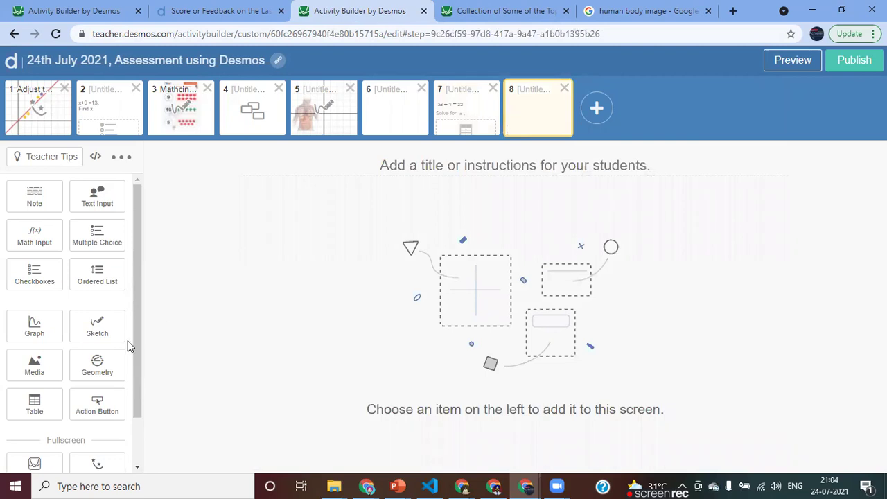
pyautogui.moveTo(133, 329); pyautogui.dragTo(134, 361)
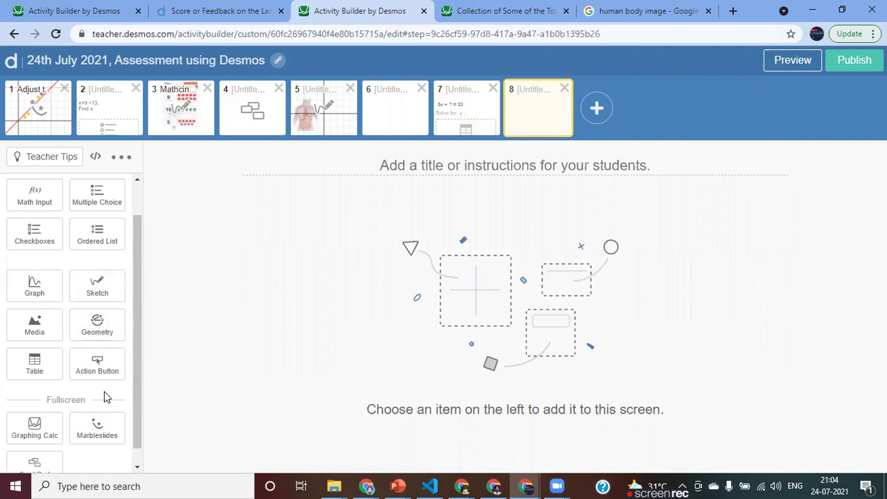
pyautogui.click(97, 334)
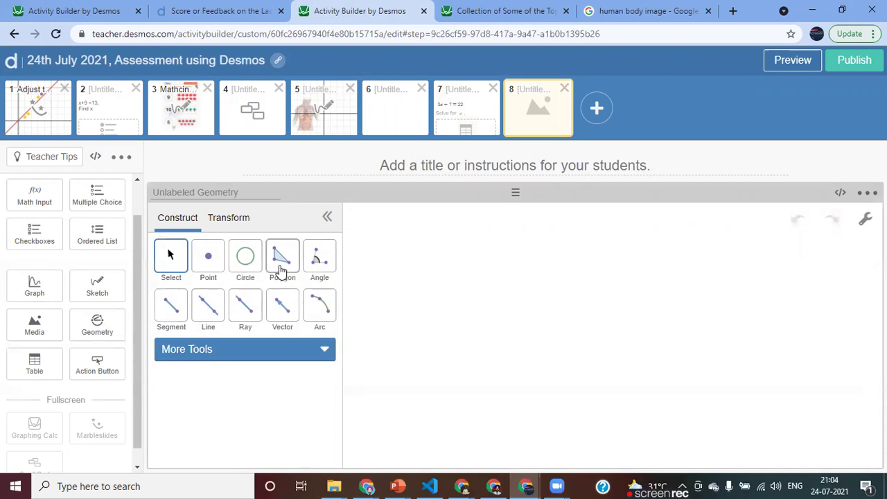
# Title screen 8 "Draw a perpendicular Bisector"
pyautogui.click(428, 170)
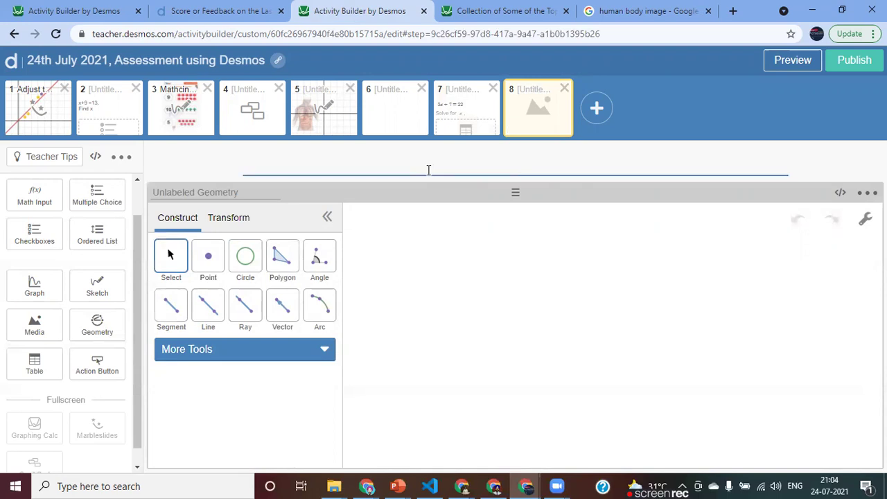
pyautogui.write('Draw a perp')
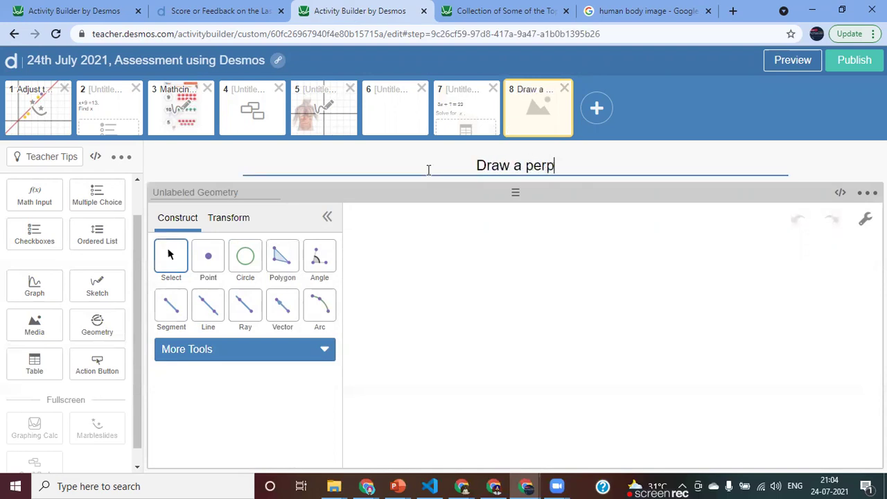
pyautogui.write('endicu')
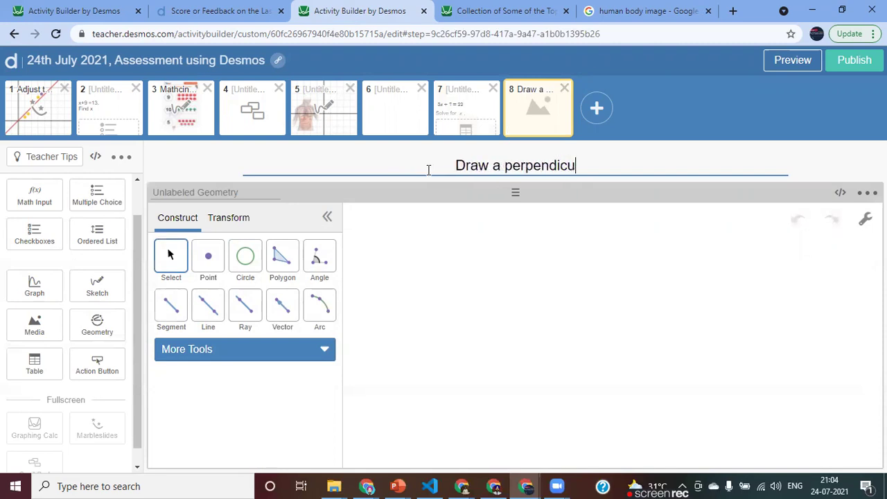
pyautogui.write('lar Bisector')
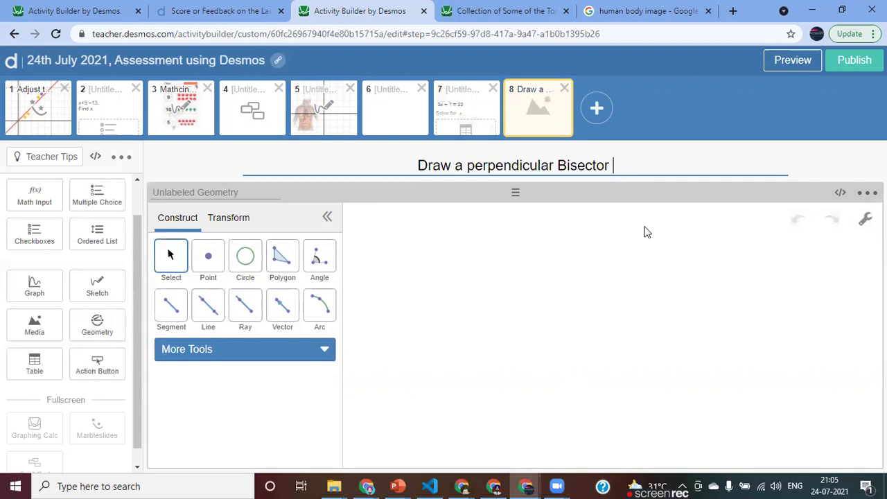
# Extend the screen 8 title with "of the given line" and show the grid in the Geometry component
pyautogui.write('of the given line')
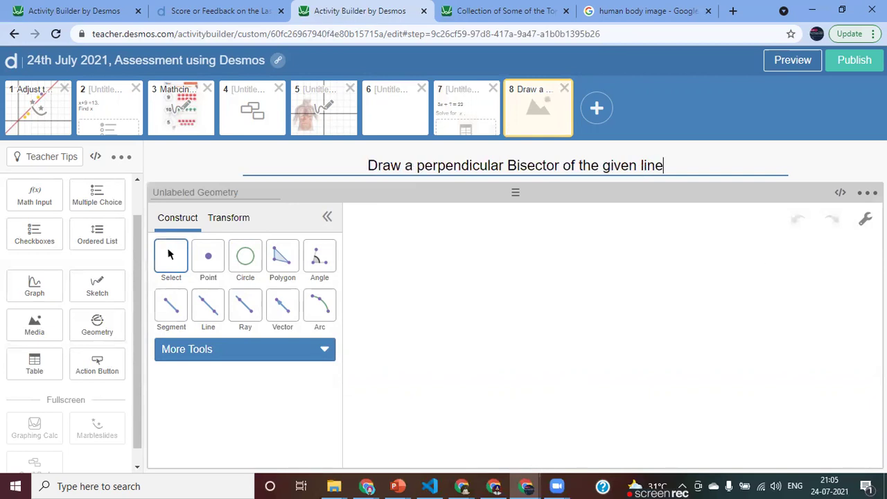
pyautogui.click(864, 220)
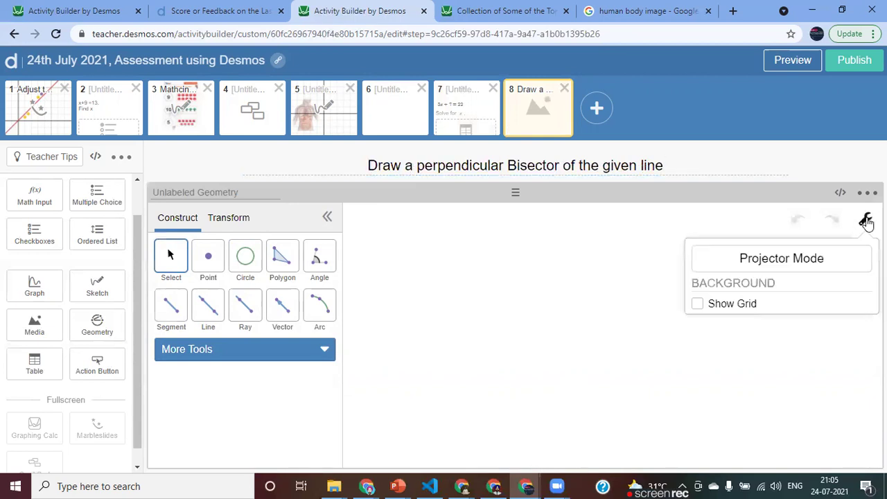
pyautogui.click(696, 304)
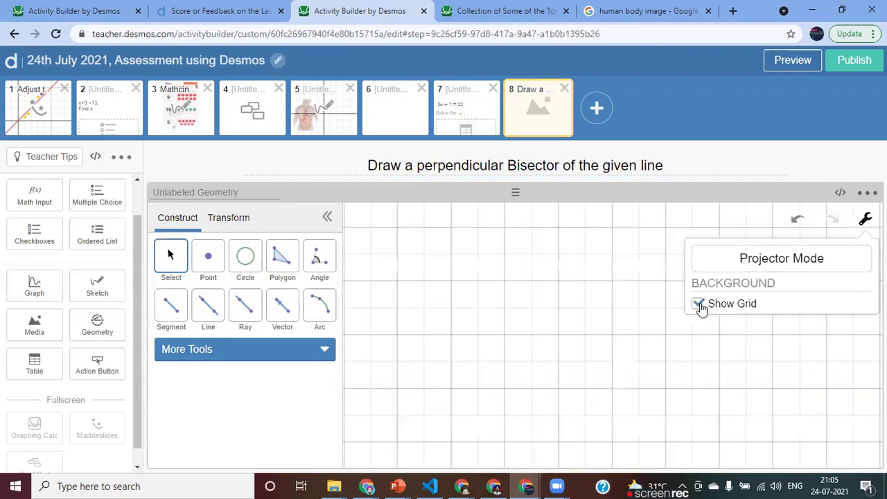
pyautogui.click(577, 350)
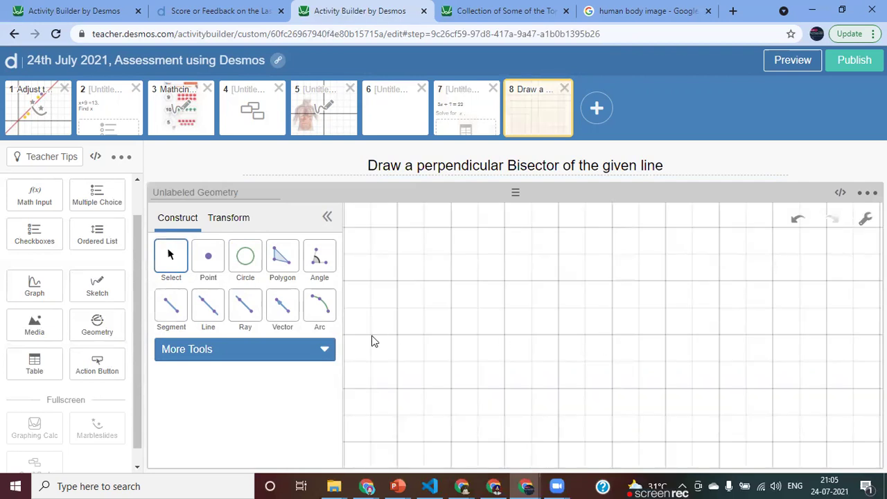
# Draw a rising slanted line through two grid points on the geometry canvas and check it in the student preview
pyautogui.click(208, 309)
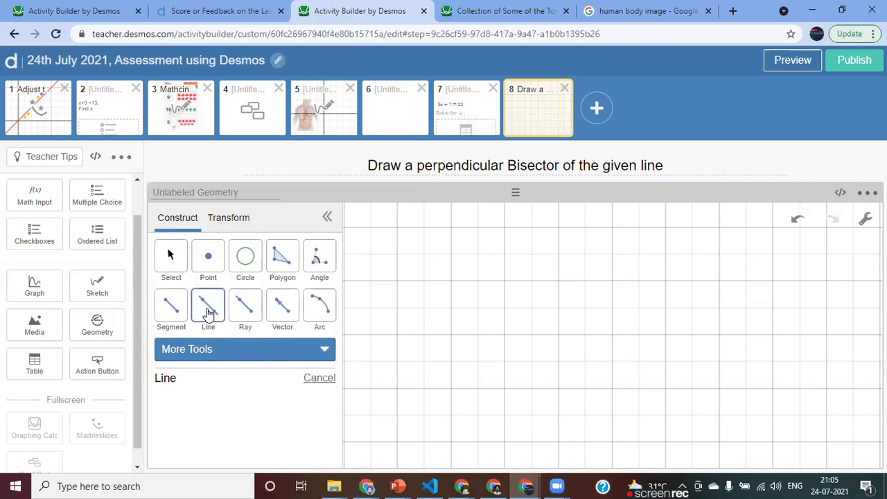
pyautogui.click(451, 392)
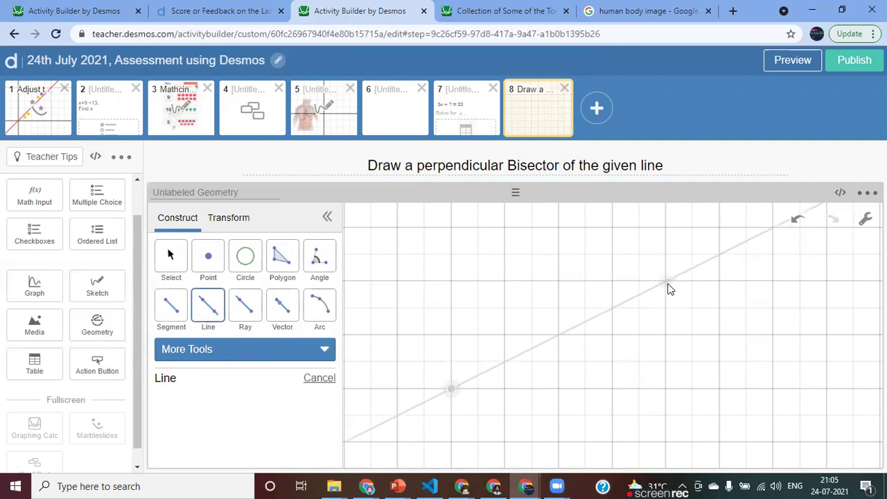
pyautogui.click(668, 286)
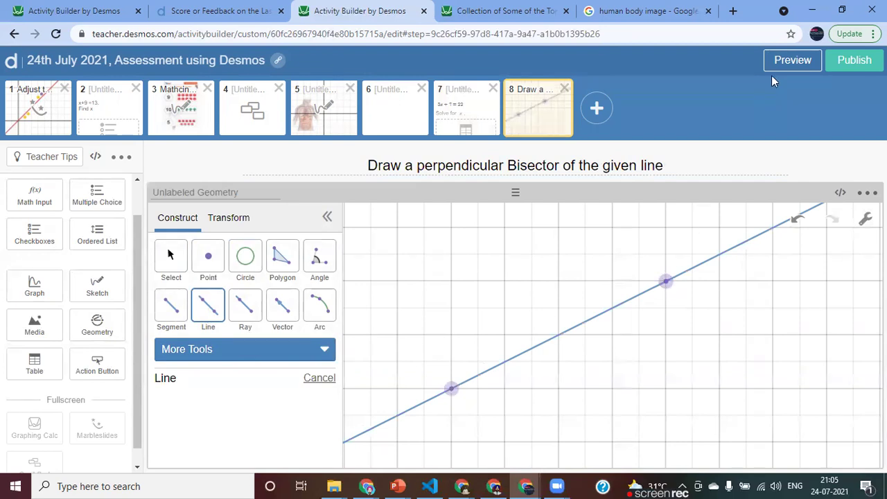
pyautogui.click(787, 63)
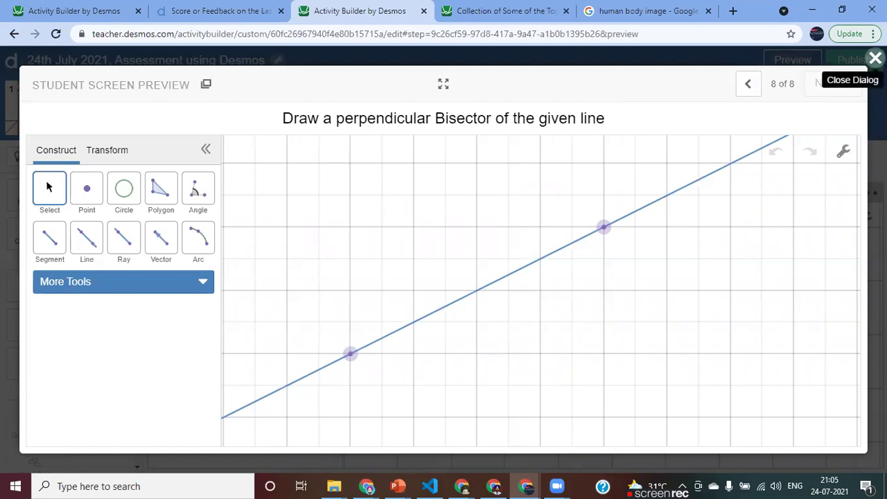
pyautogui.click(875, 59)
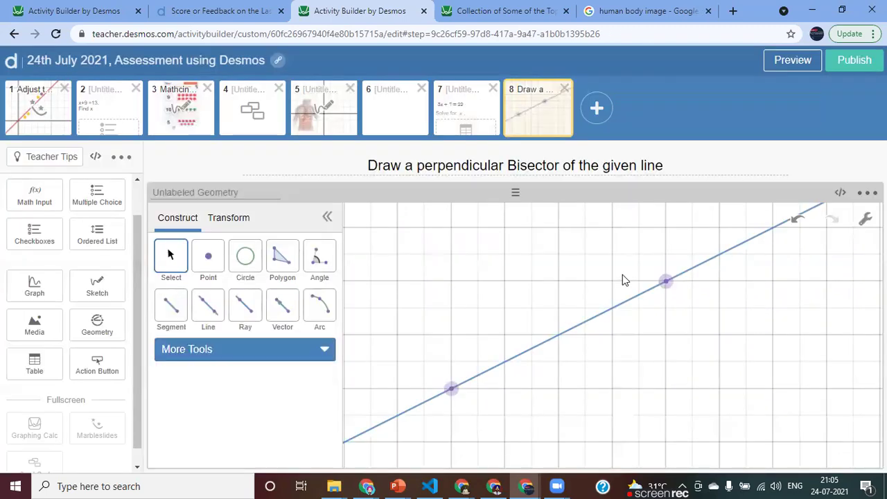
# Lock both free points that define the line and check the screen in the student preview
pyautogui.click(667, 284)
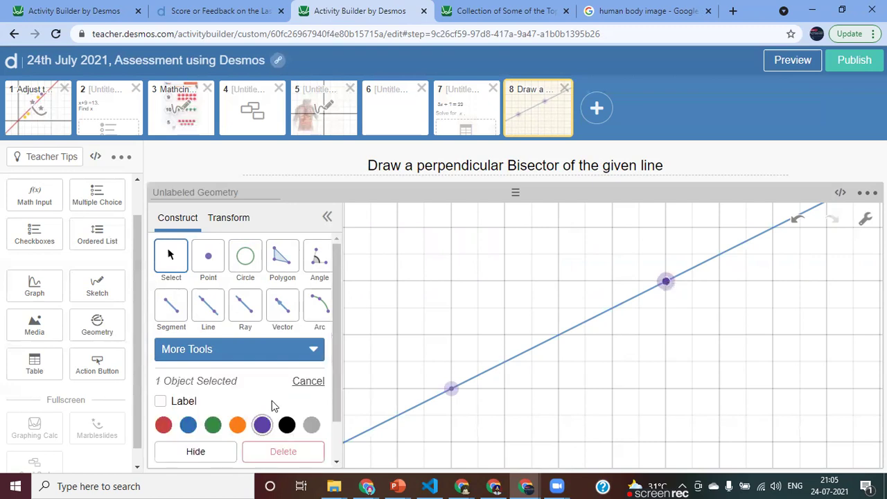
pyautogui.scroll(-1, 272, 405)
pyautogui.click(160, 446)
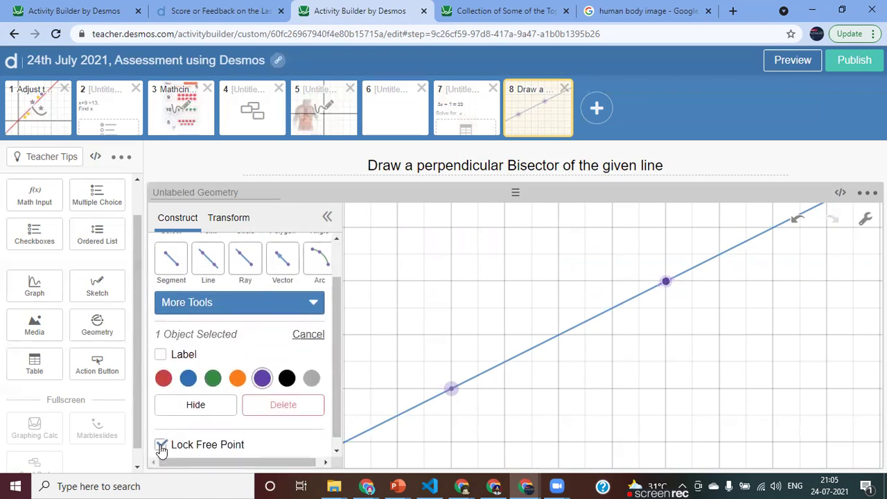
pyautogui.click(451, 391)
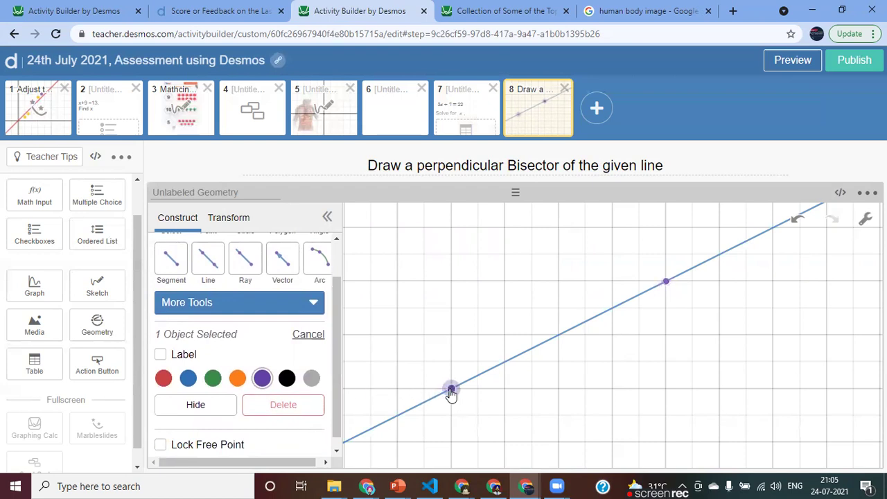
pyautogui.click(161, 444)
pyautogui.click(791, 60)
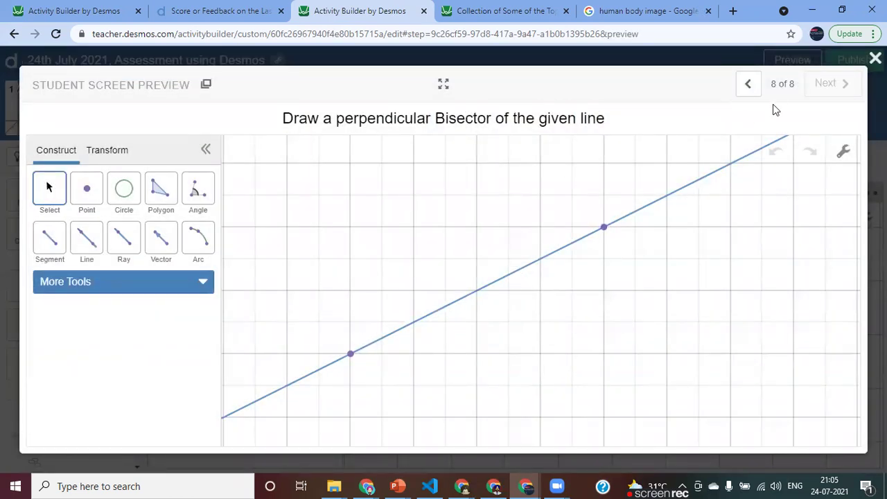
pyautogui.click(875, 58)
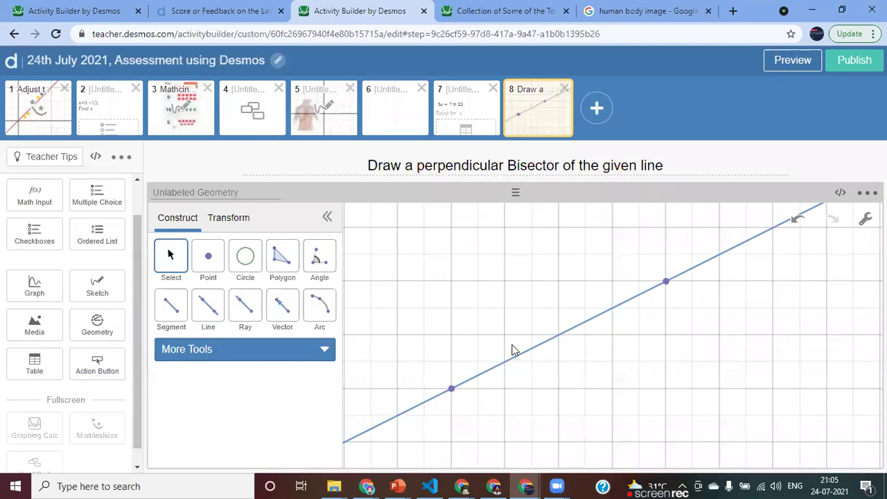
# Recolour the line orange and review the extra construction tools and collapsible tool area in the student preview
pyautogui.click(538, 344)
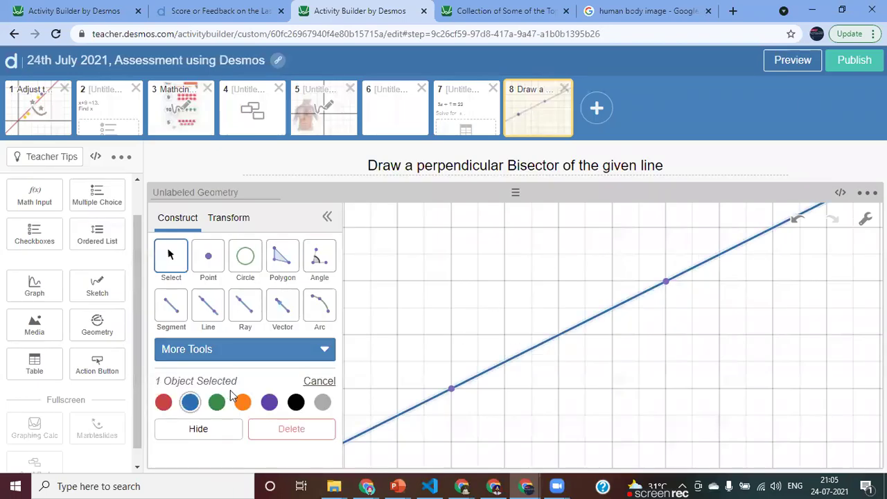
pyautogui.click(243, 402)
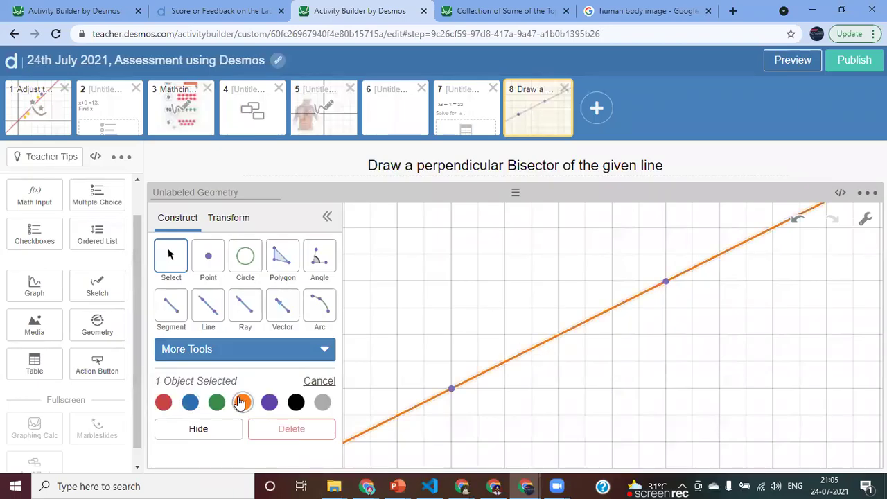
pyautogui.click(785, 64)
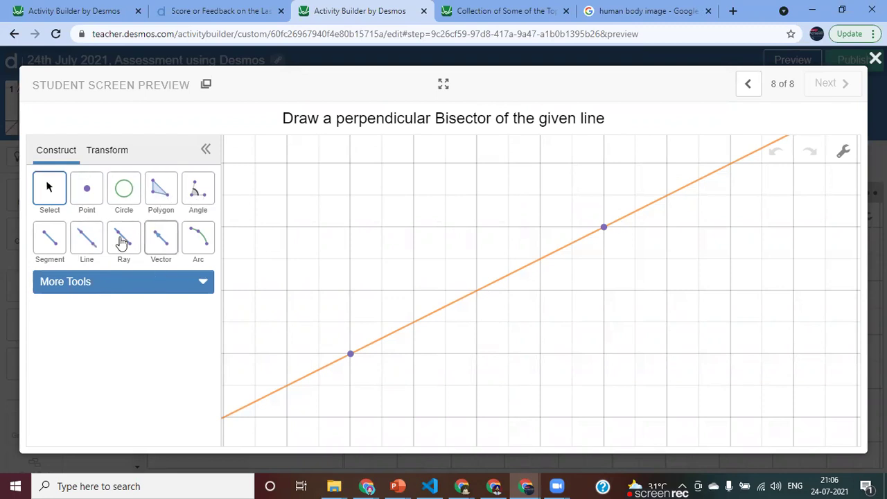
pyautogui.click(201, 284)
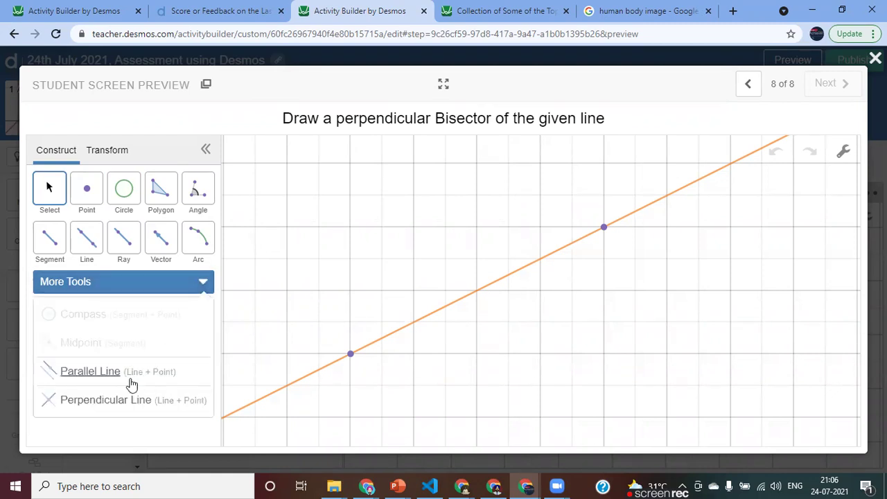
pyautogui.click(202, 284)
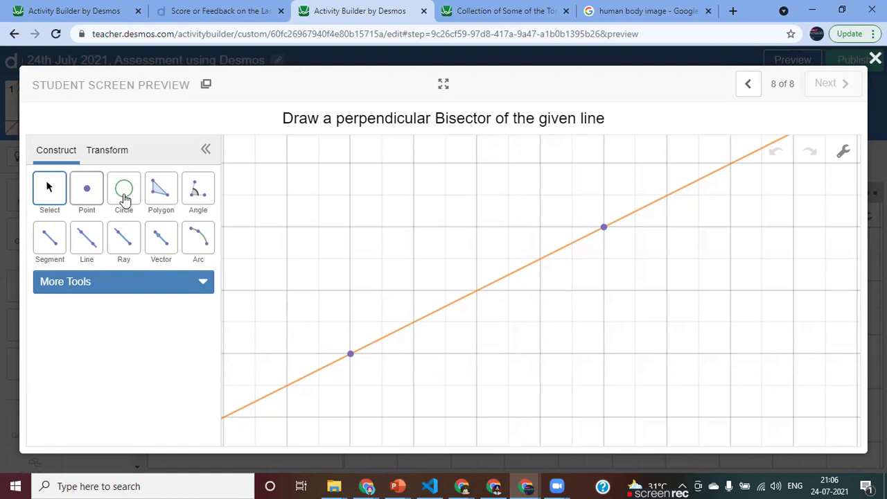
pyautogui.click(206, 150)
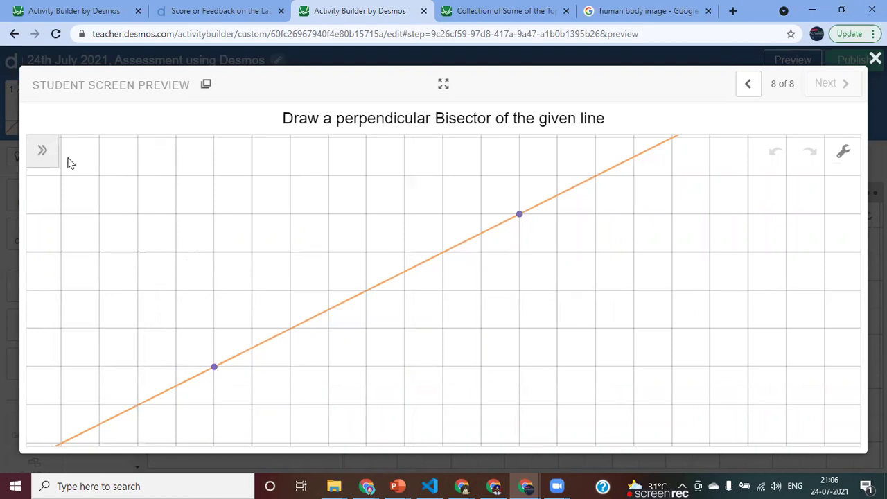
pyautogui.click(42, 152)
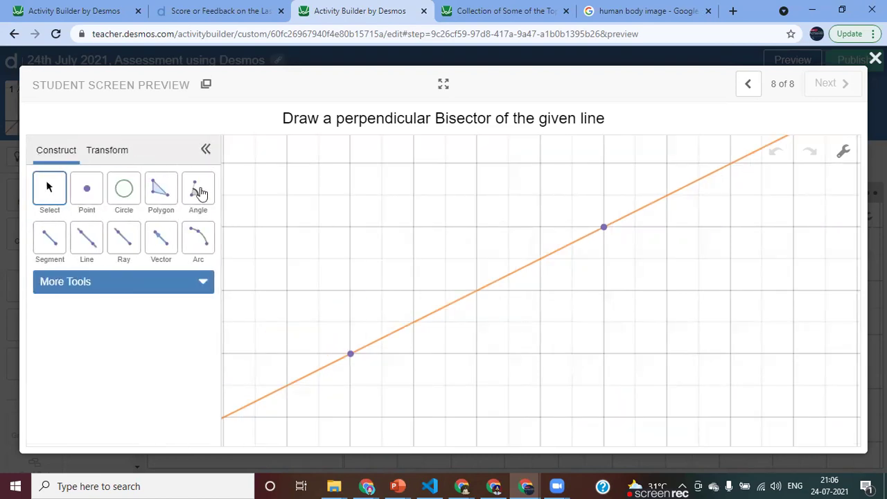
# Draw two opposing arcs with shared endpoints above and below the orange line, both crossing it between its locked points
pyautogui.click(201, 249)
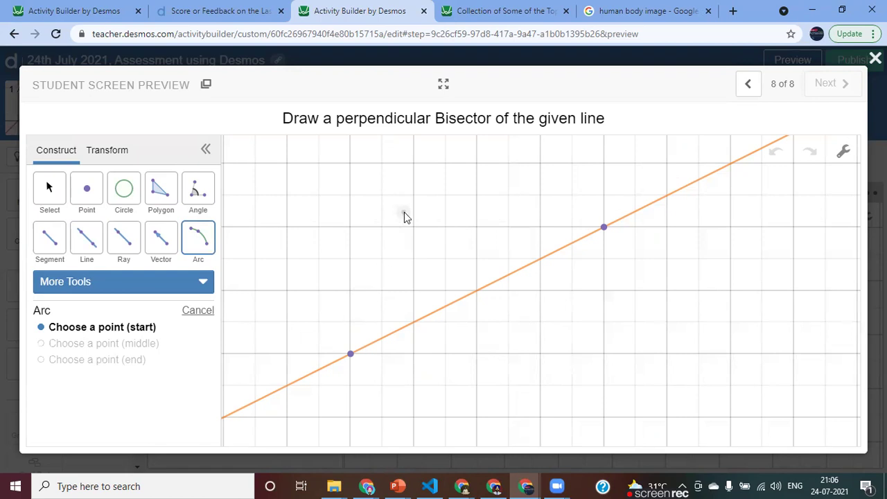
pyautogui.click(413, 197)
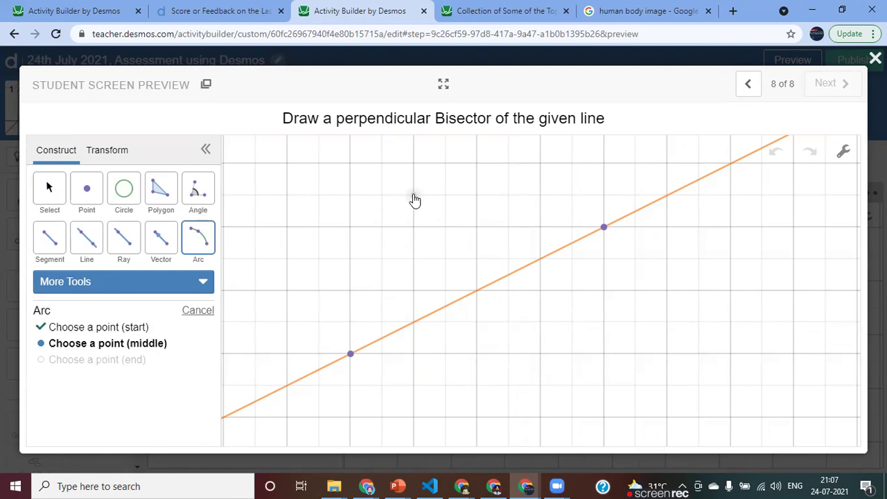
pyautogui.click(513, 273)
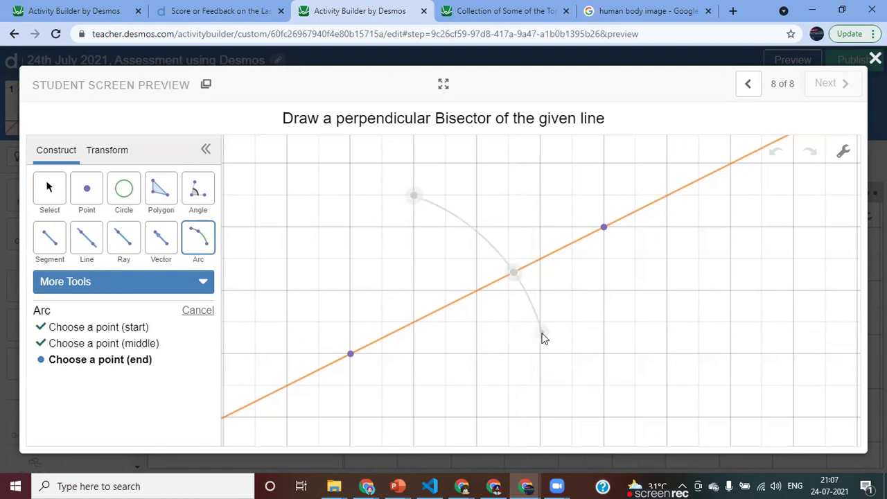
pyautogui.click(541, 387)
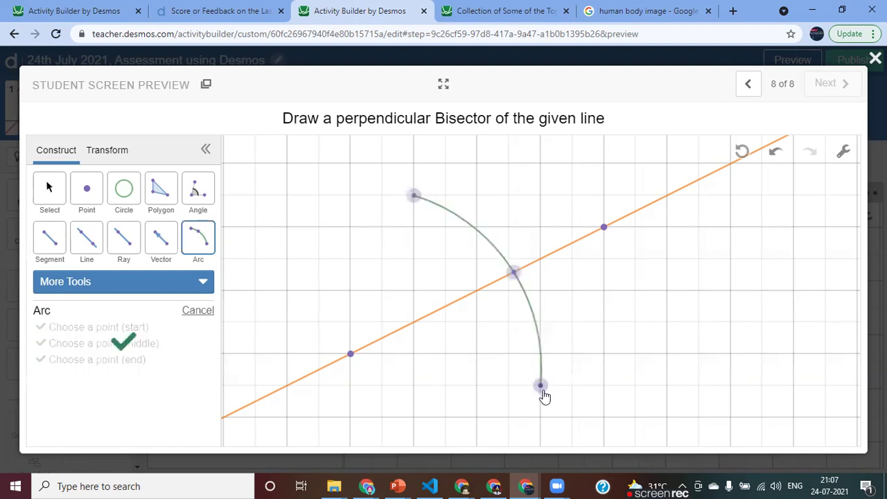
pyautogui.click(414, 197)
pyautogui.click(429, 318)
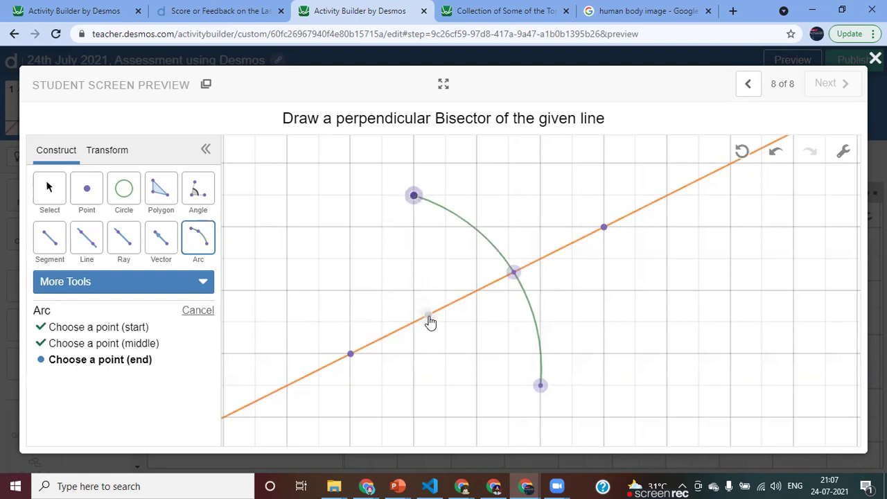
pyautogui.click(540, 385)
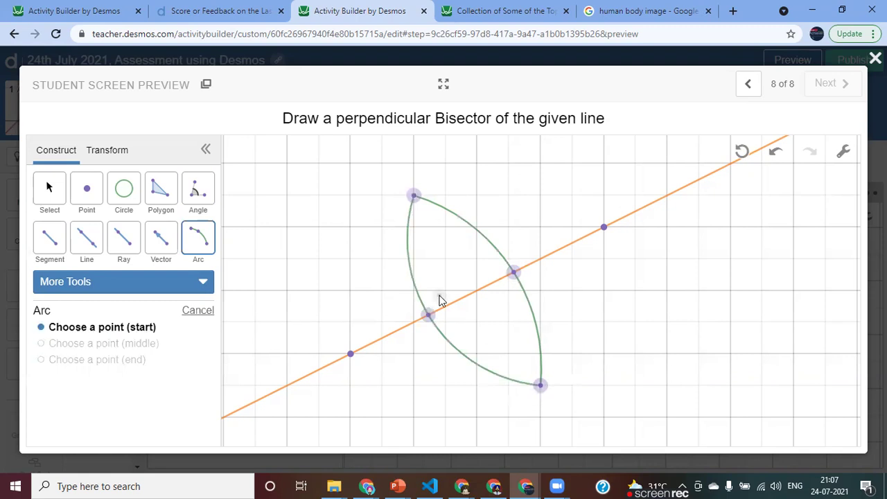
# Try the reset, undo and redo functions on the student construction, restoring both arcs
pyautogui.click(741, 154)
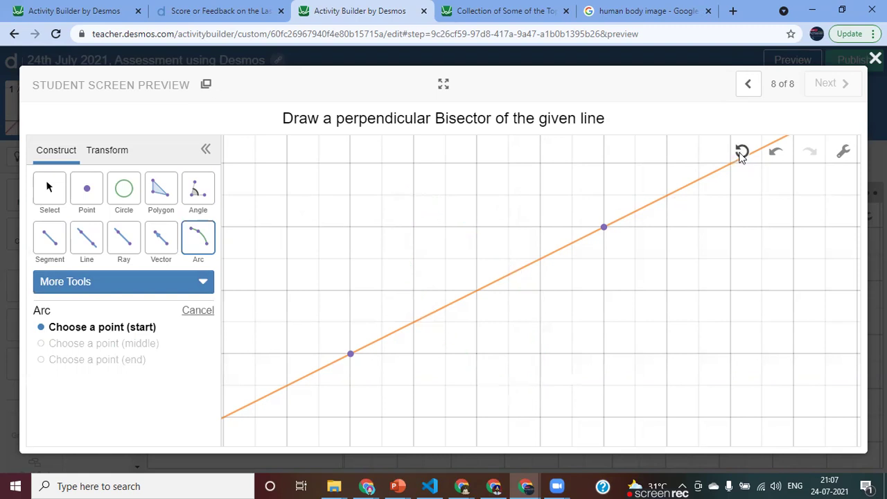
pyautogui.click(777, 154)
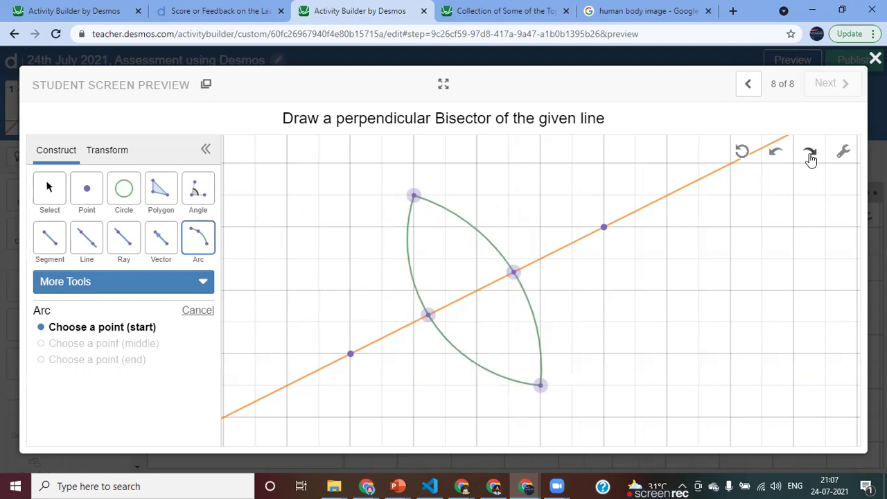
pyautogui.click(810, 154)
pyautogui.click(777, 152)
# Delete the arc nearer the lower locked point and lengthen the remaining arc by moving its two endpoints outward
pyautogui.click(49, 195)
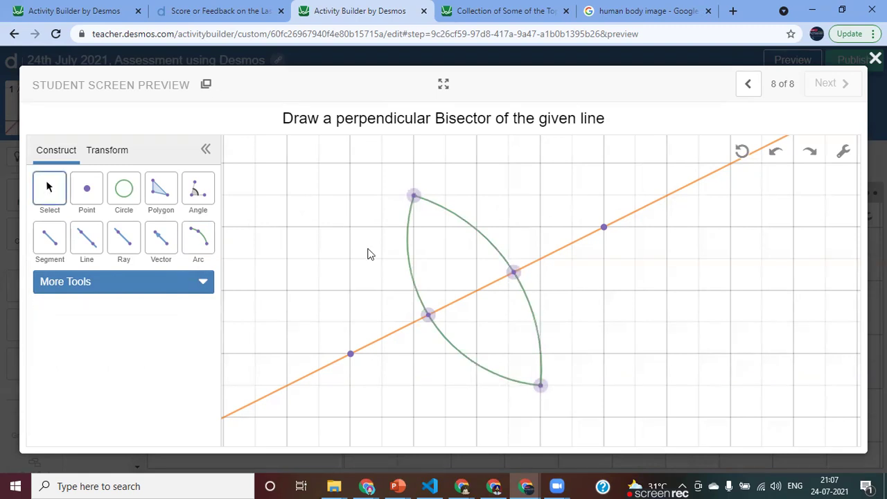
pyautogui.click(409, 267)
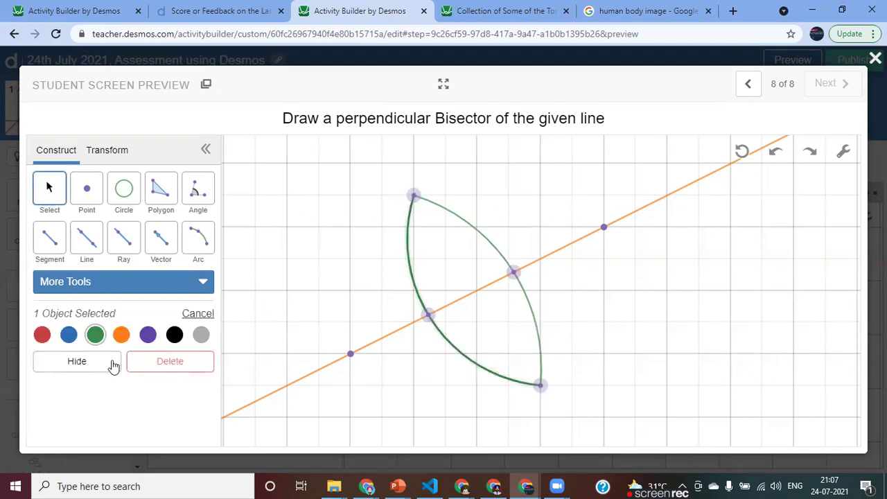
pyautogui.click(155, 365)
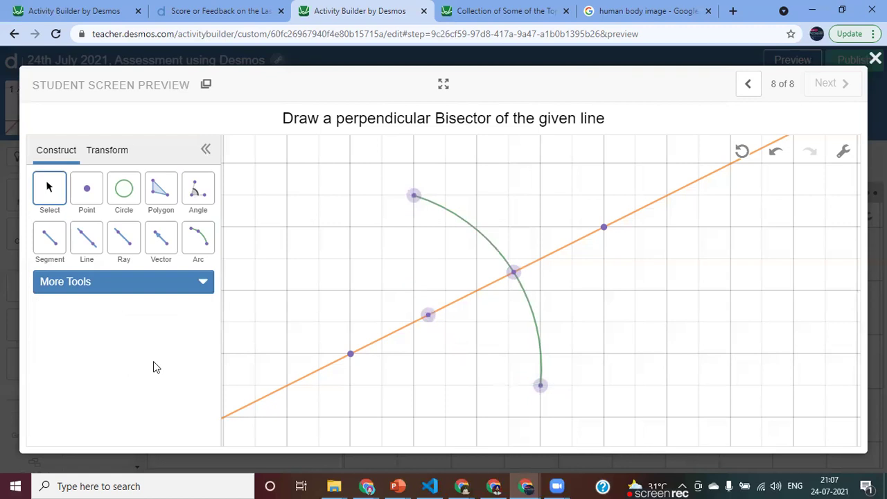
pyautogui.moveTo(413, 195); pyautogui.dragTo(336, 193)
pyautogui.moveTo(547, 385); pyautogui.dragTo(491, 429)
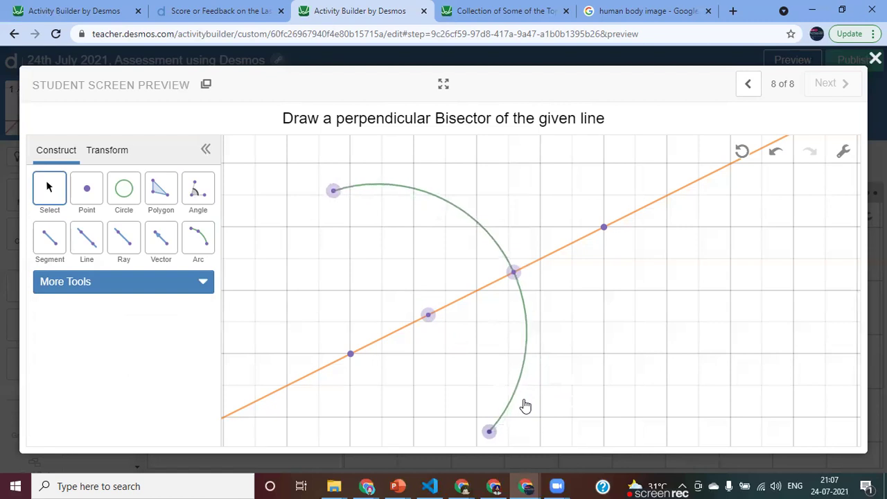
pyautogui.click(201, 248)
pyautogui.click(389, 165)
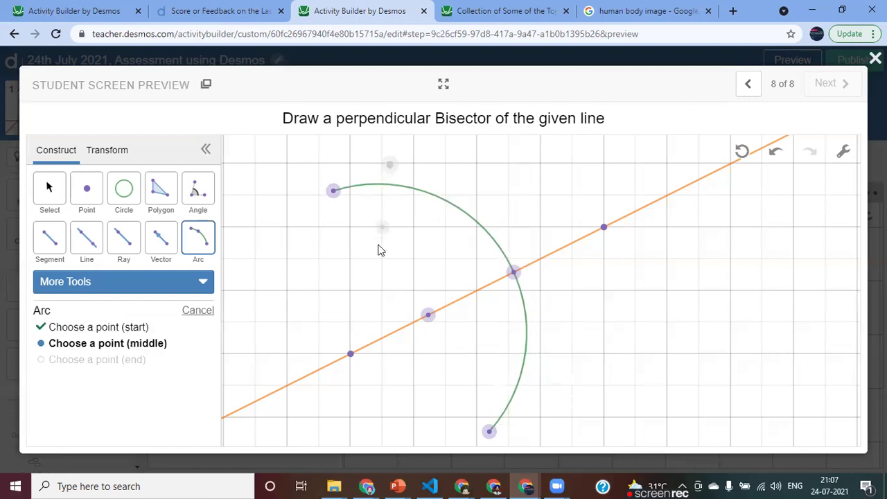
pyautogui.click(394, 331)
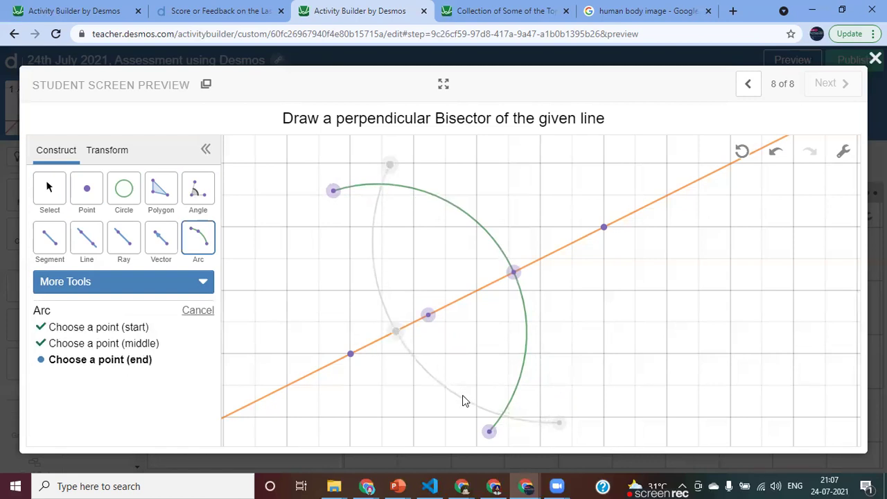
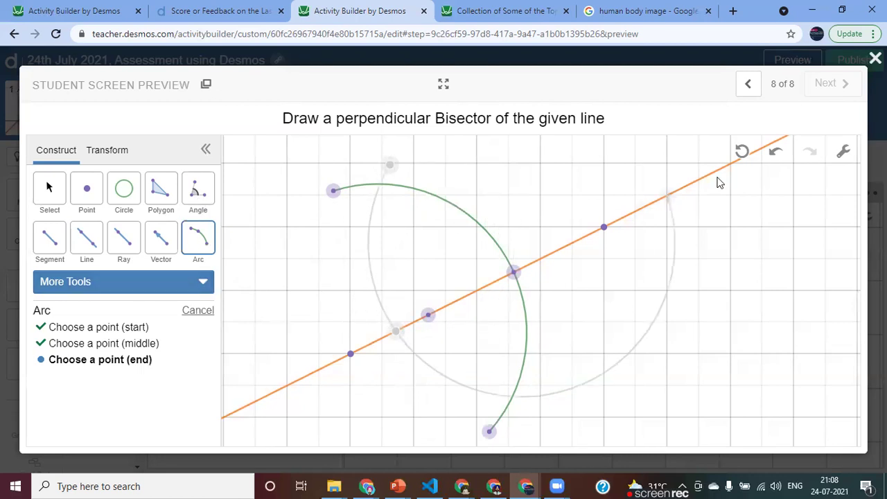
# Reset the student construction and draw a circle centred midway between the locked points, passing through the orange line near the lower one
pyautogui.click(742, 150)
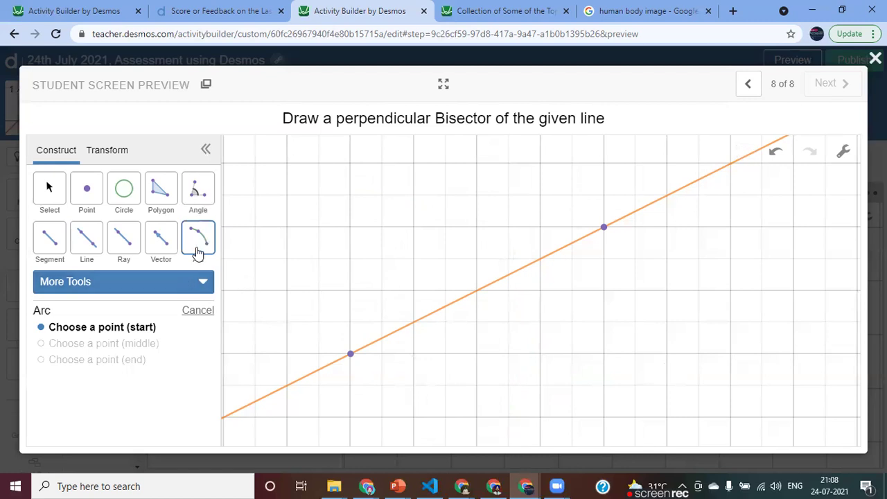
pyautogui.click(123, 196)
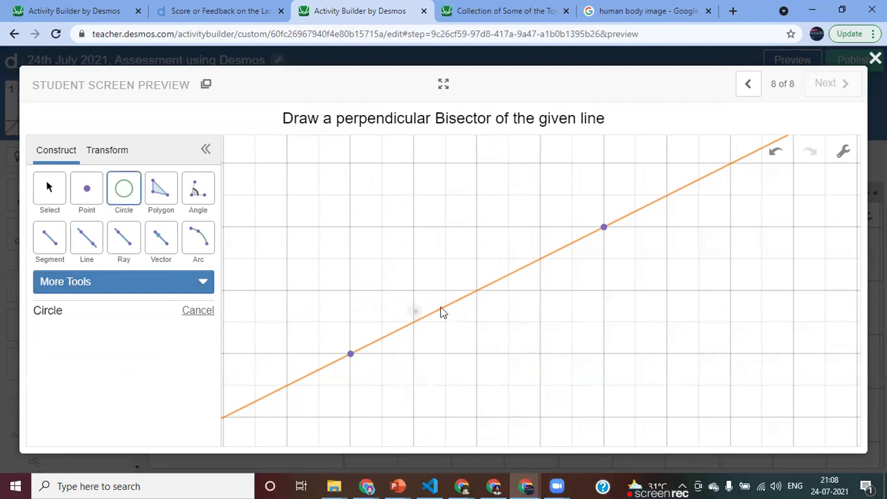
pyautogui.click(477, 291)
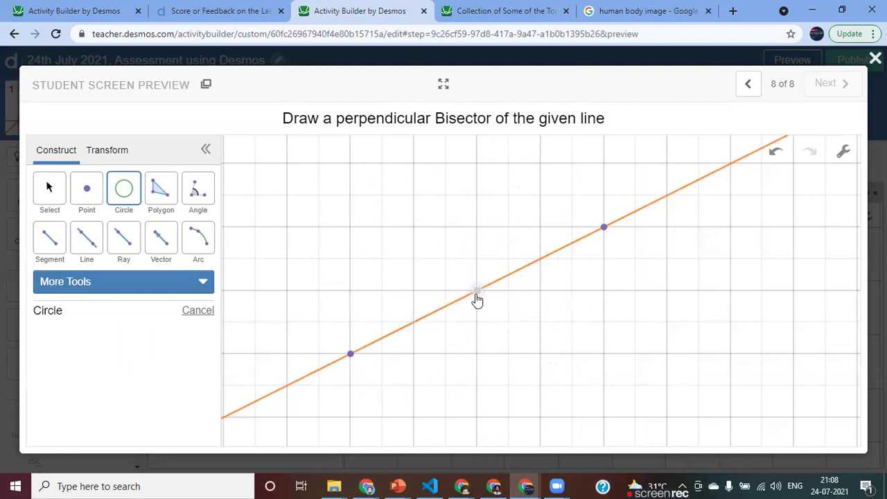
pyautogui.click(368, 346)
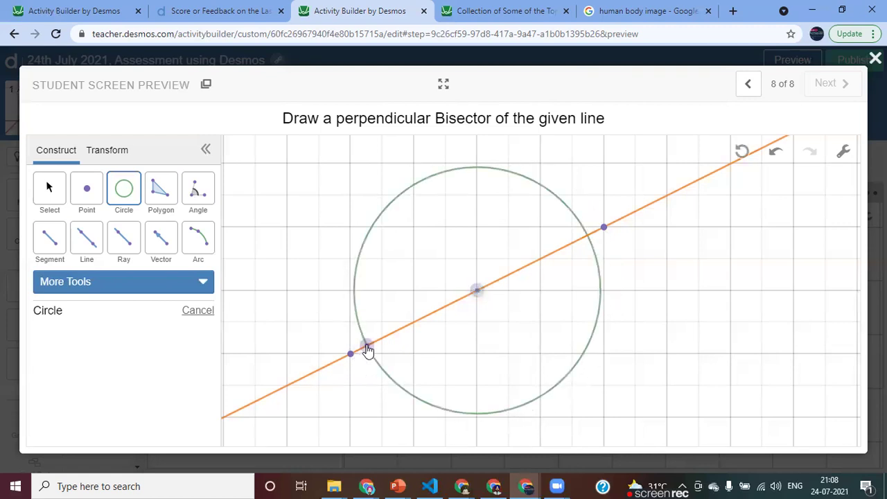
# Adjust the circle so its edge point sits on the lower locked point and its centre lies midway between the locked points
pyautogui.click(49, 194)
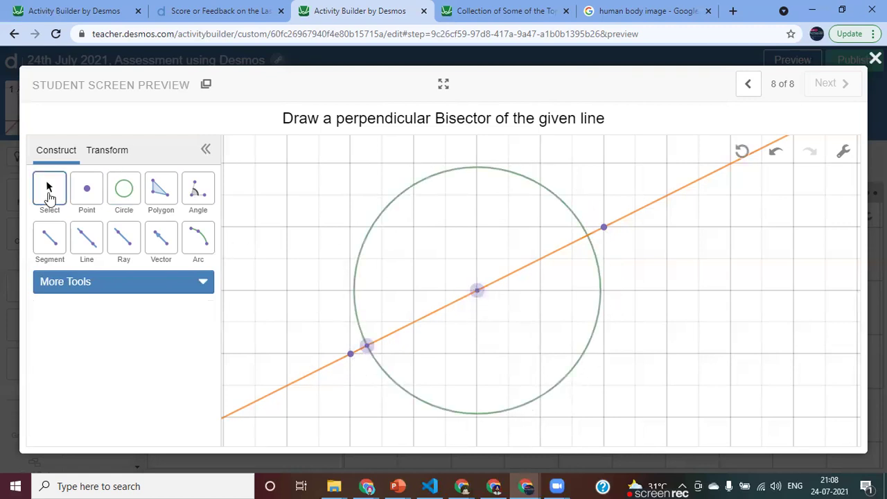
pyautogui.moveTo(477, 294)
pyautogui.mouseDown()
pyautogui.moveTo(509, 279)
pyautogui.moveTo(485, 288)
pyautogui.mouseUp()
pyautogui.moveTo(367, 352); pyautogui.dragTo(353, 362)
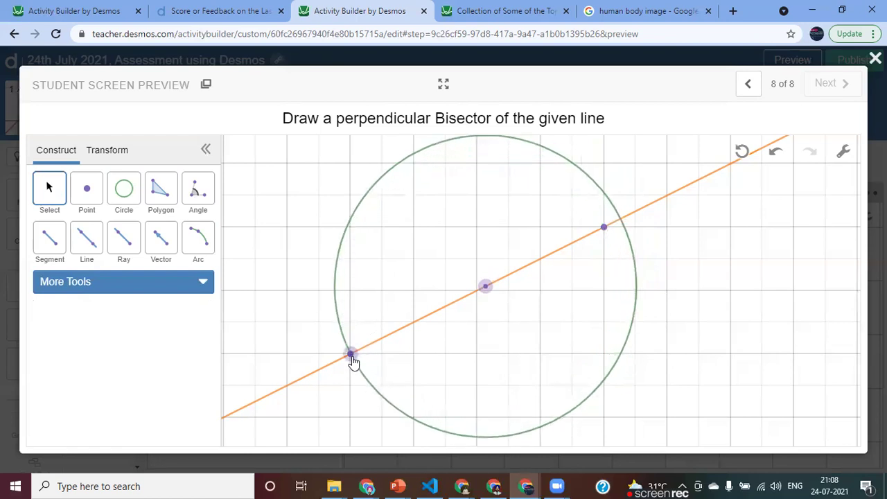
pyautogui.moveTo(485, 287); pyautogui.dragTo(477, 290)
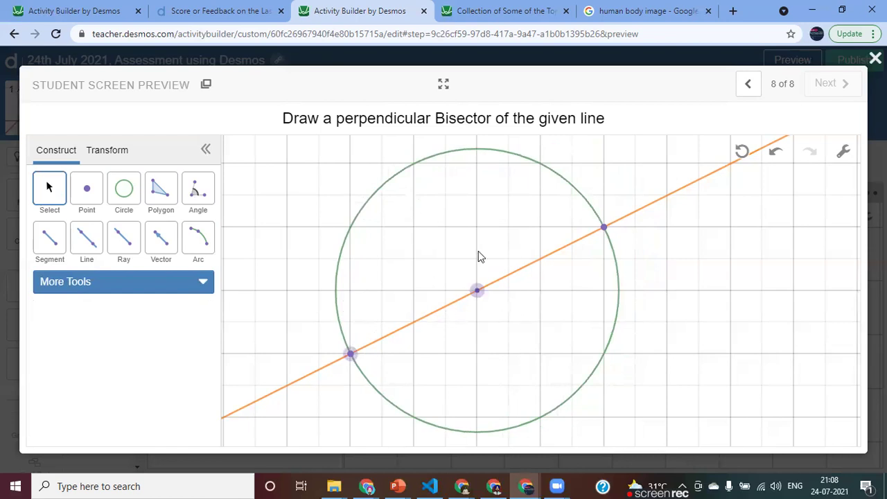
# Construct a perpendicular line to the orange line through the circle's centre
pyautogui.click(201, 286)
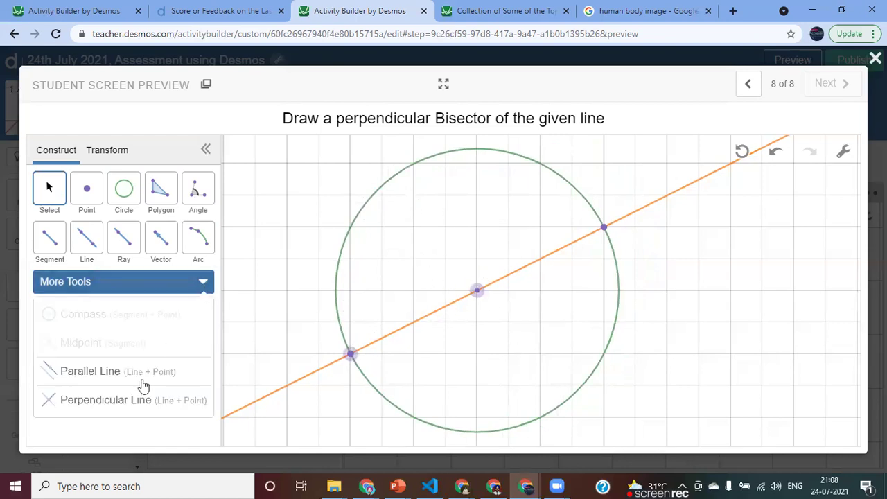
pyautogui.click(107, 400)
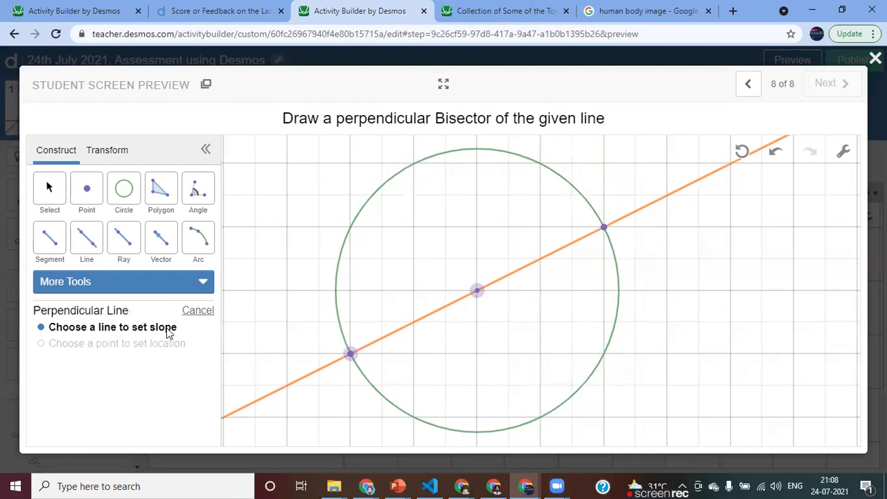
pyautogui.click(431, 315)
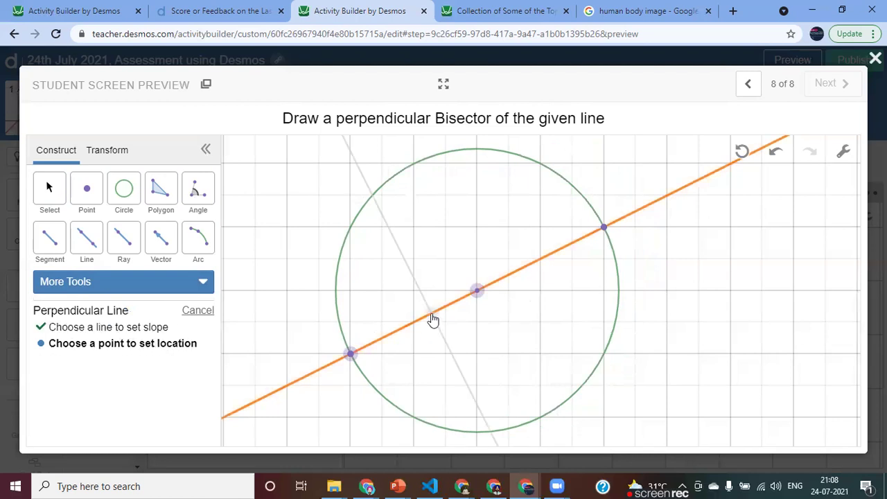
pyautogui.click(476, 290)
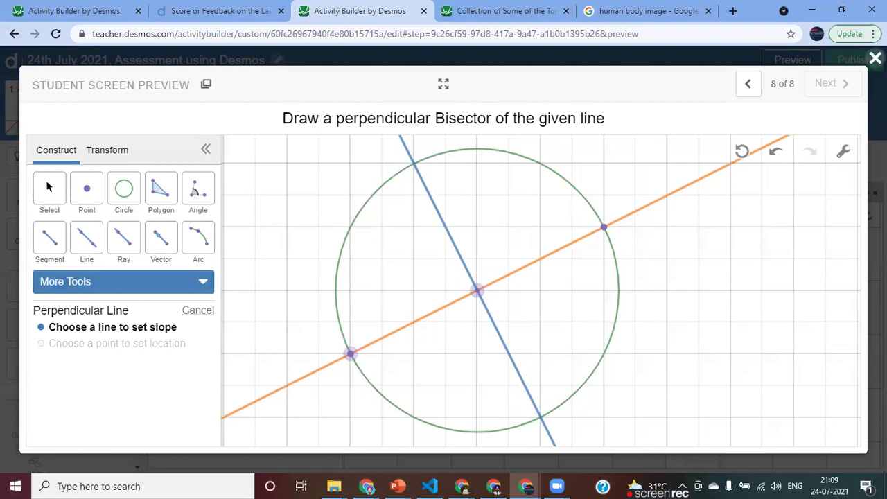
# Close the student preview and add a ninth screen containing a geometry component
pyautogui.click(874, 58)
pyautogui.click(584, 116)
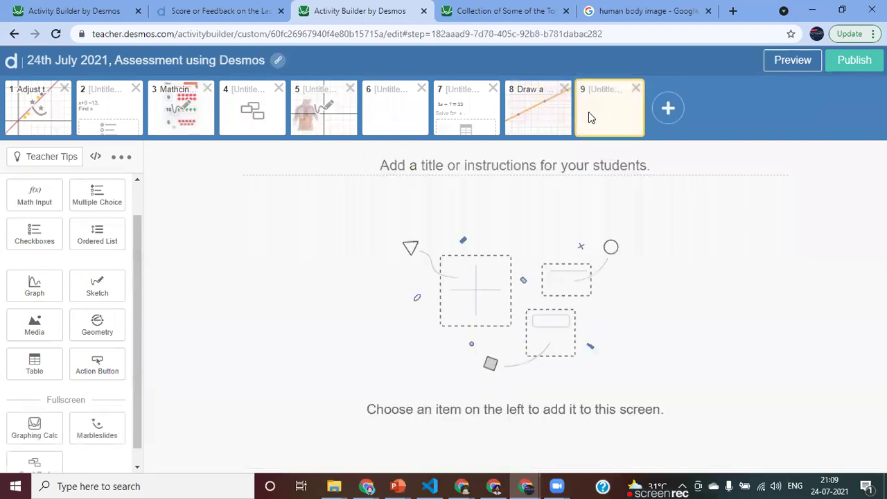
pyautogui.click(99, 336)
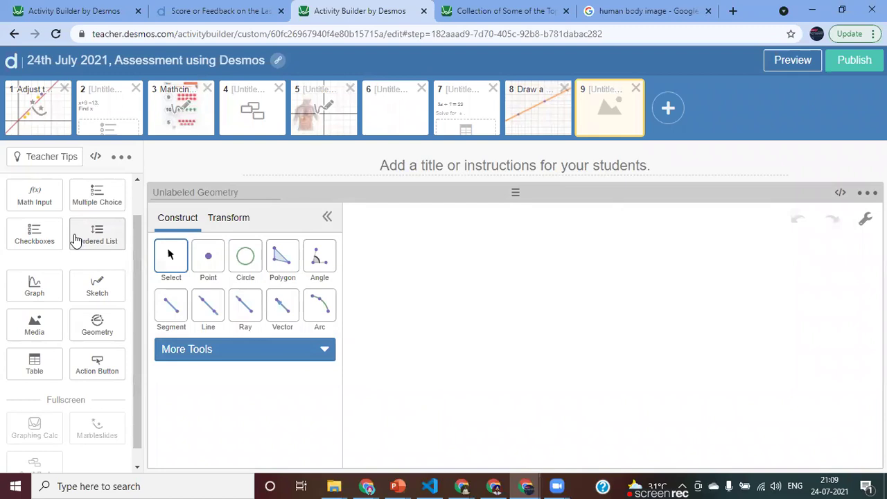
pyautogui.scroll(1, 92, 208)
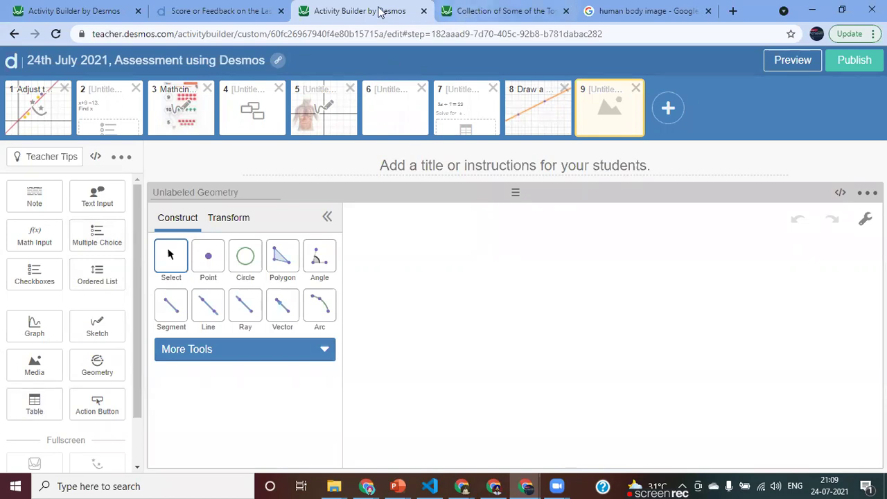
# Examine the score summary screen and the sequence answer table in the Score or Feedback on the Last Page activity's student preview
pyautogui.click(223, 10)
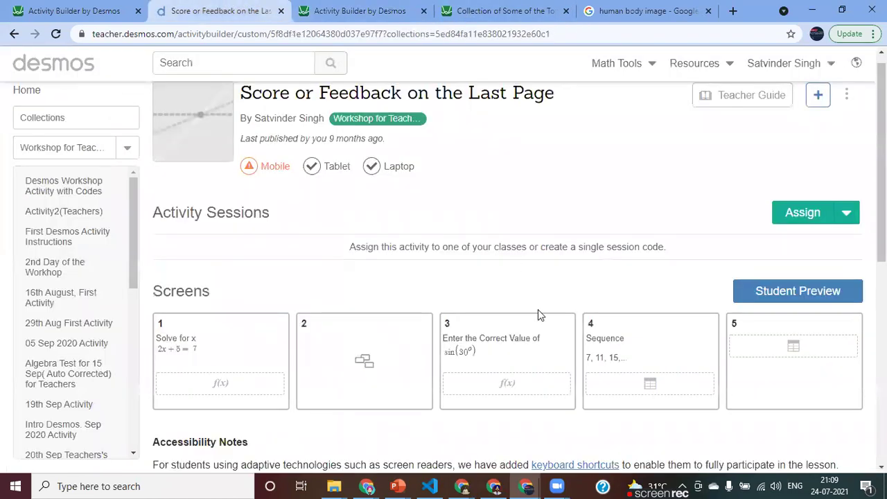
pyautogui.click(787, 348)
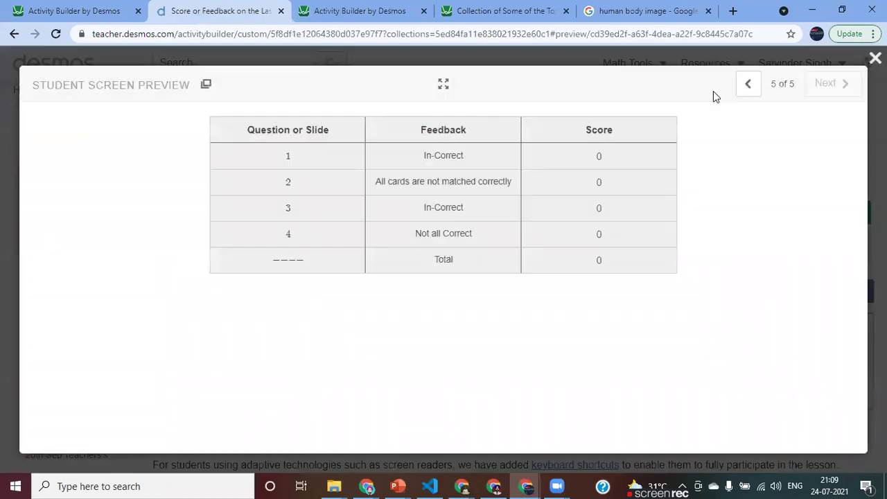
pyautogui.click(748, 83)
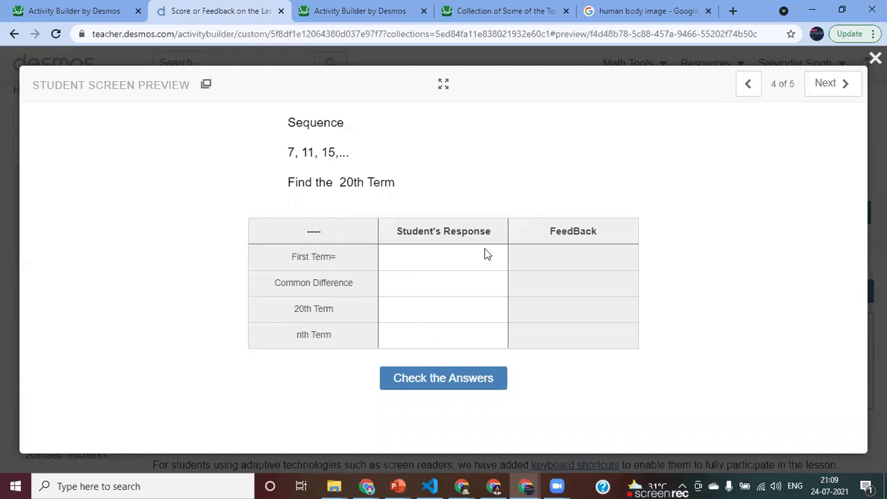
pyautogui.click(454, 253)
pyautogui.click(445, 288)
pyautogui.click(445, 312)
pyautogui.click(440, 336)
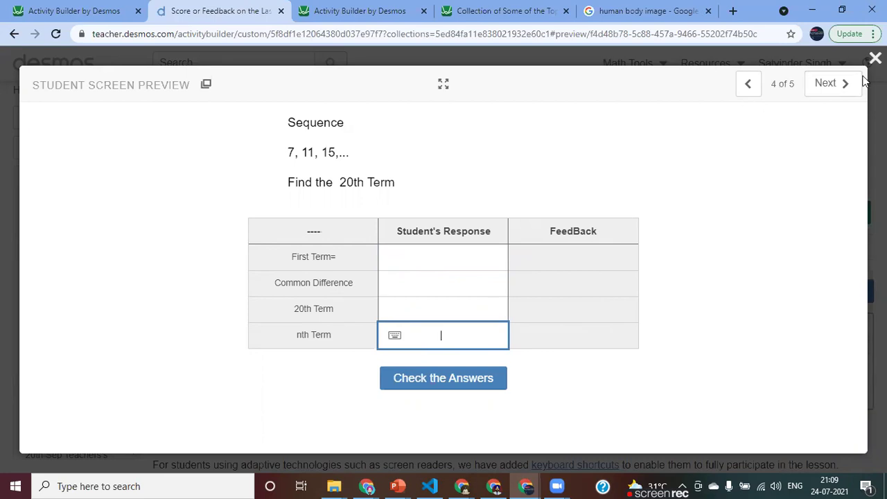
pyautogui.click(875, 58)
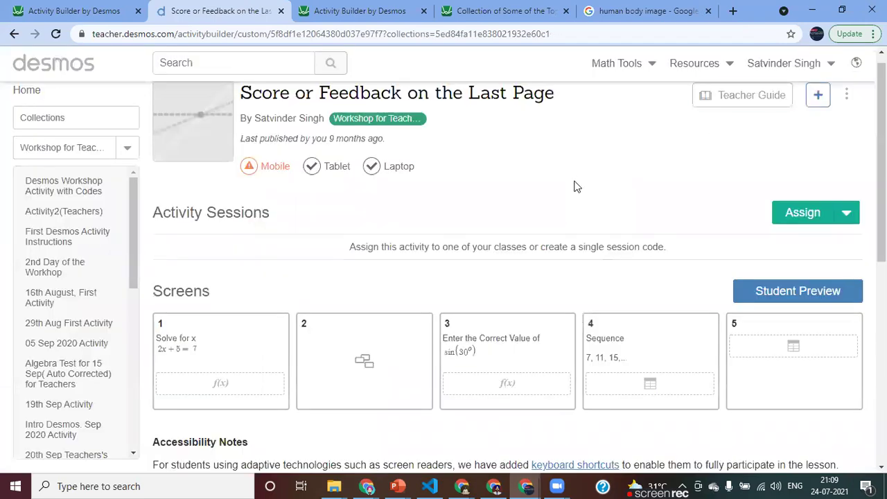
# Copy the sequence question screen from Score or Feedback on the Last Page and paste it as screen 10 of the assessment activity
pyautogui.click(620, 347)
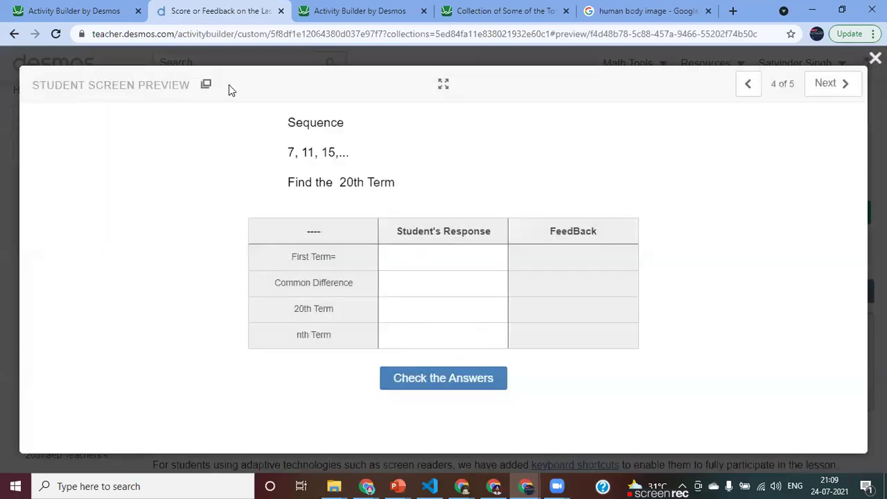
pyautogui.click(206, 83)
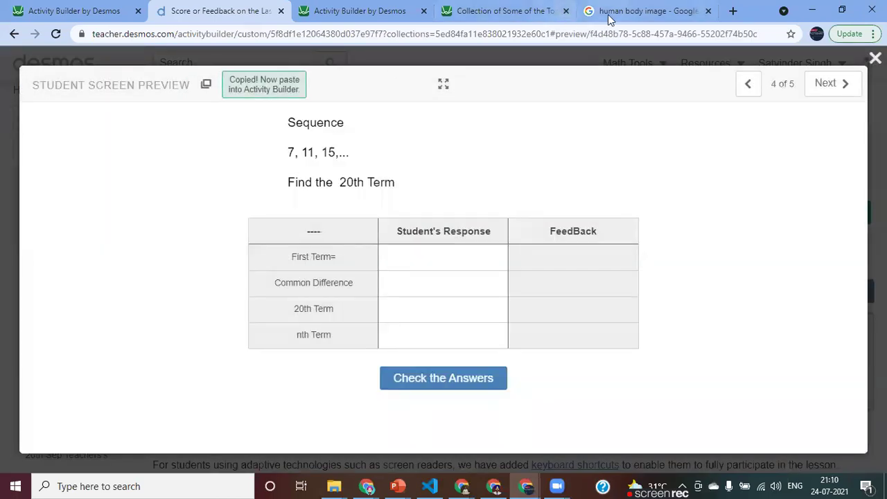
pyautogui.click(506, 10)
pyautogui.click(391, 10)
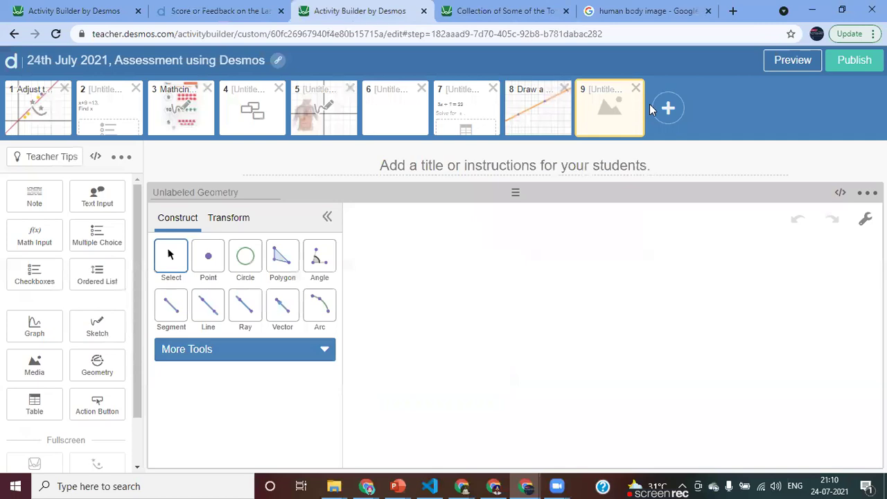
pyautogui.click(668, 108)
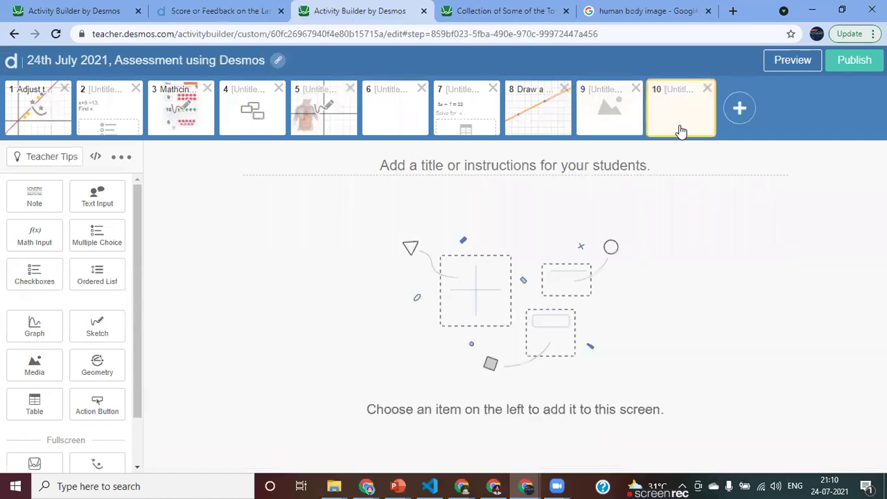
pyautogui.hotkey('ctrl', 'v')
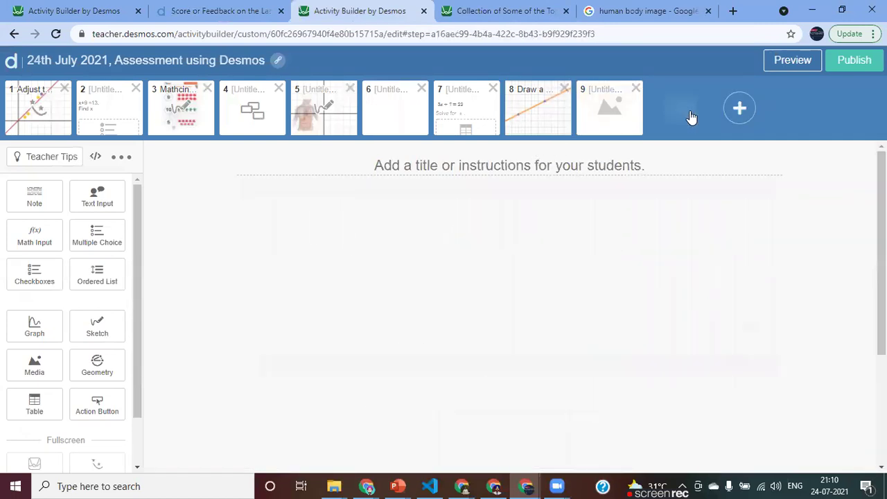
# Examine the pasted screen's sequence note, answer table rows, FeedBack column and Check the Answers button
pyautogui.scroll(-3, 495, 269)
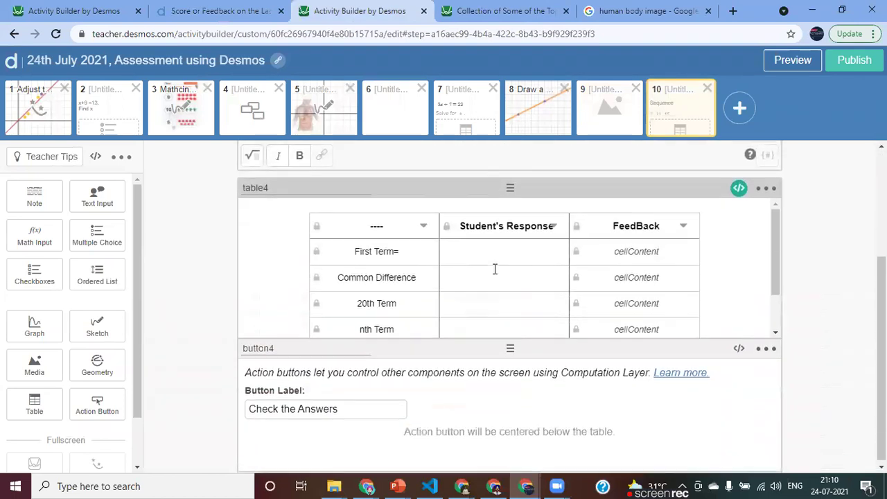
pyautogui.scroll(3, 495, 269)
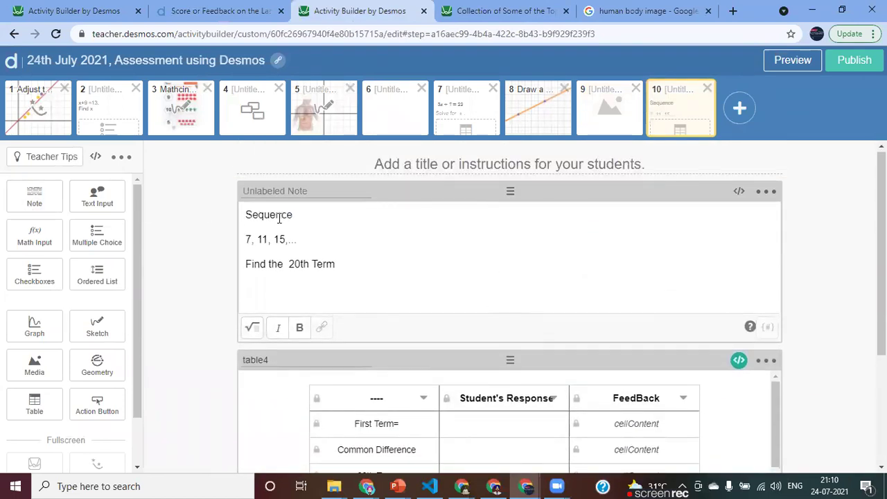
pyautogui.scroll(-2, 328, 281)
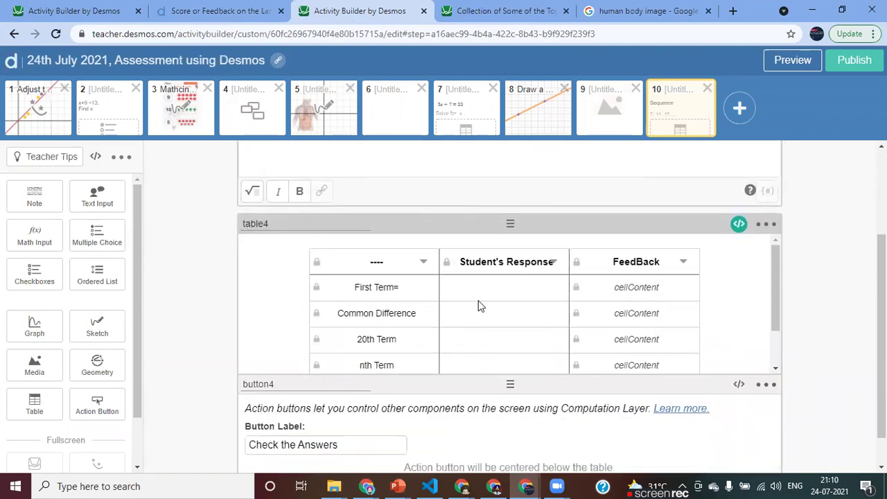
pyautogui.click(399, 290)
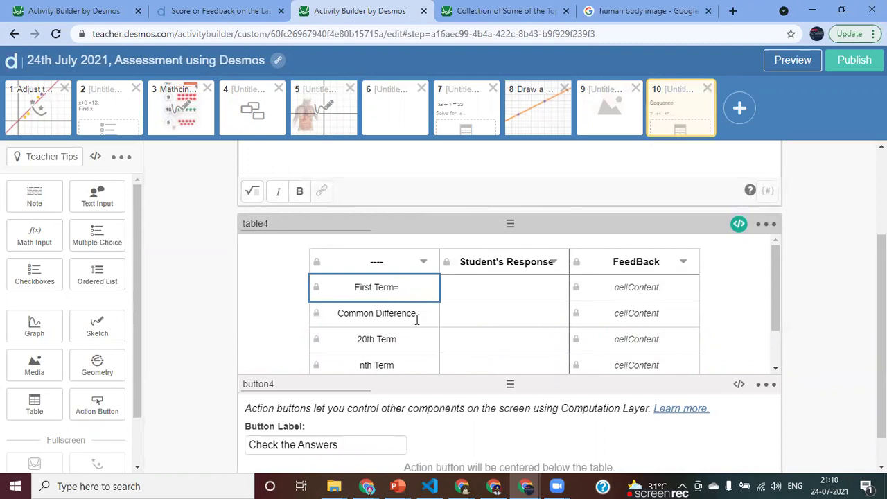
pyautogui.press('Return')
pyautogui.press('Return')
pyautogui.click(407, 336)
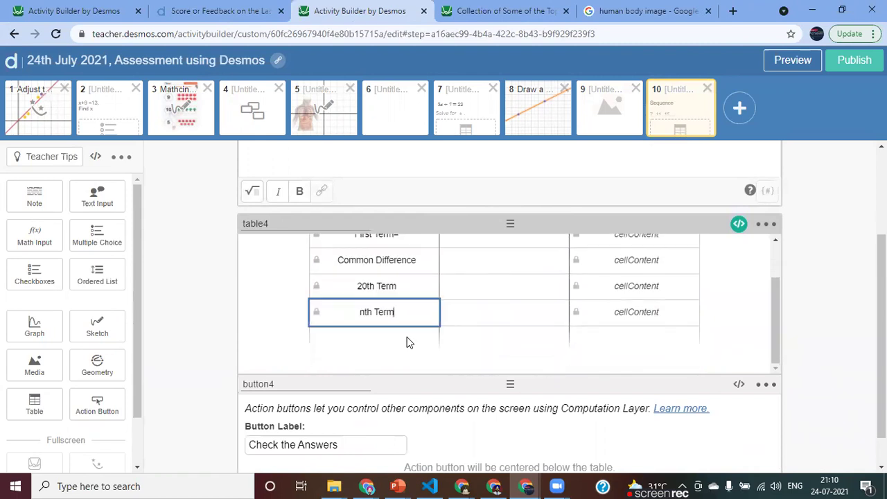
pyautogui.scroll(2, 409, 342)
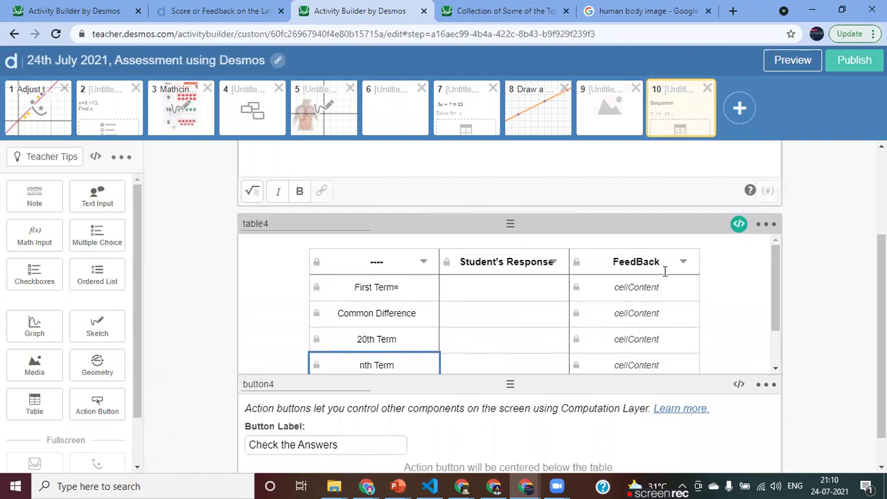
pyautogui.scroll(-1, 542, 316)
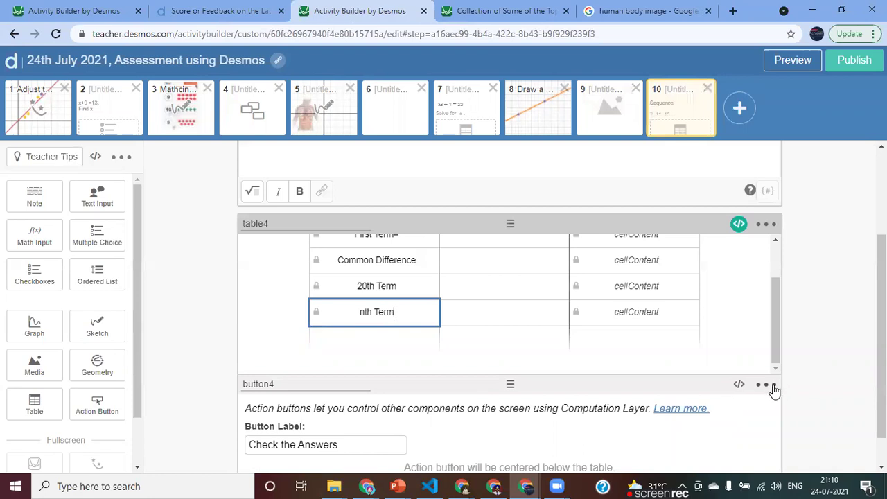
pyautogui.scroll(2, 735, 262)
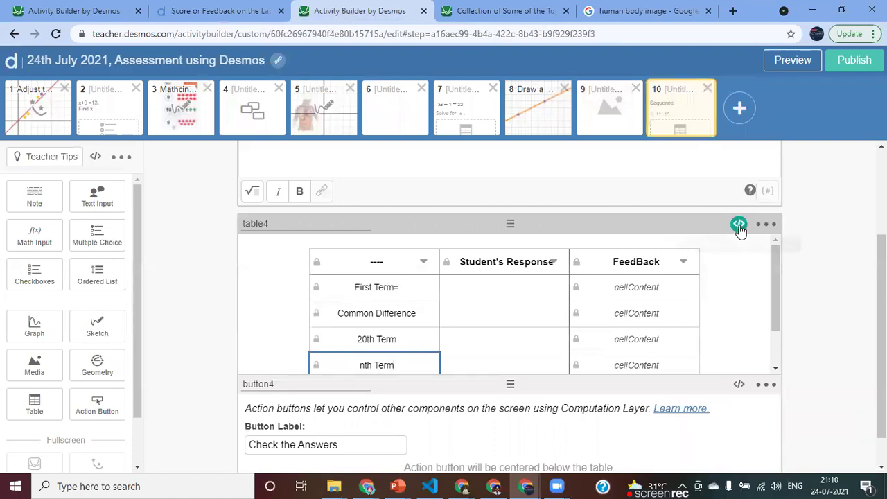
# Remove the correct line and all cellContent feedback lines from table4's script, keeping the Correct4 definition, and save the script
pyautogui.click(738, 224)
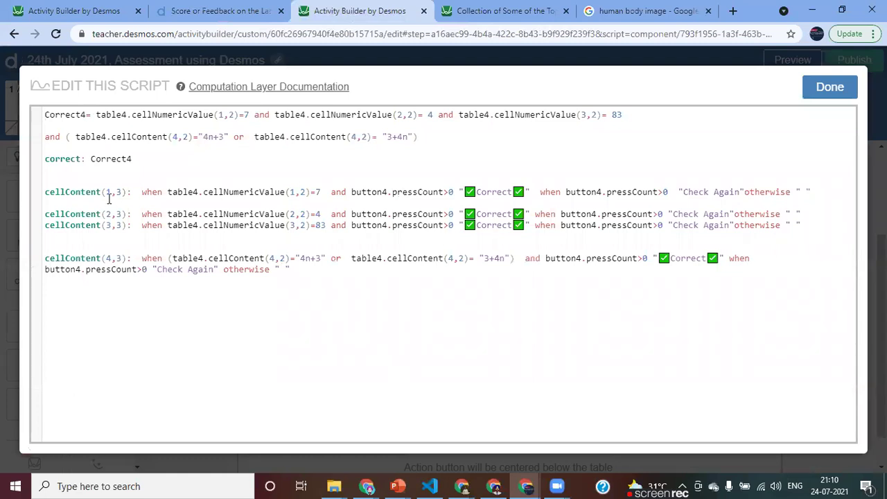
pyautogui.moveTo(46, 159); pyautogui.dragTo(253, 317)
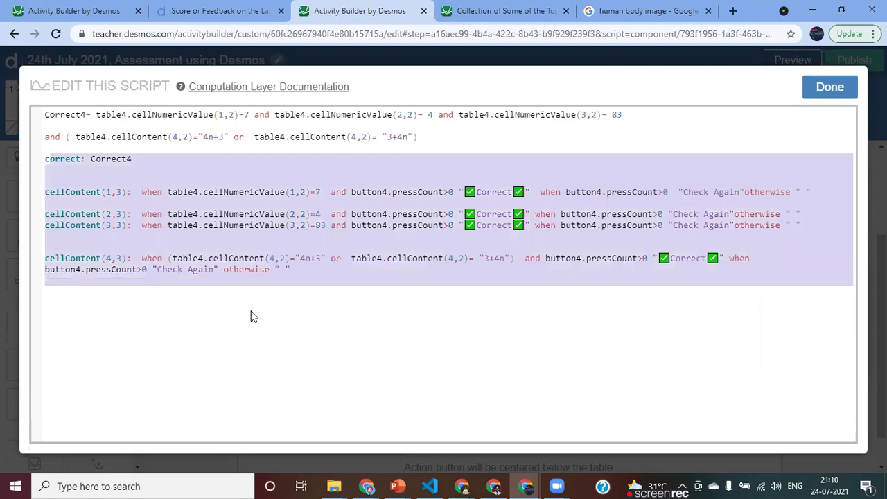
pyautogui.write('c')
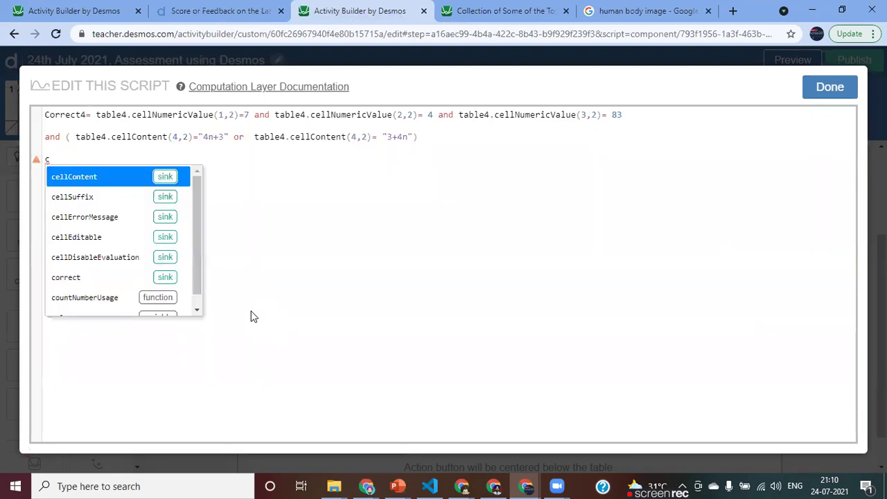
pyautogui.hotkey('ctrl', 'z')
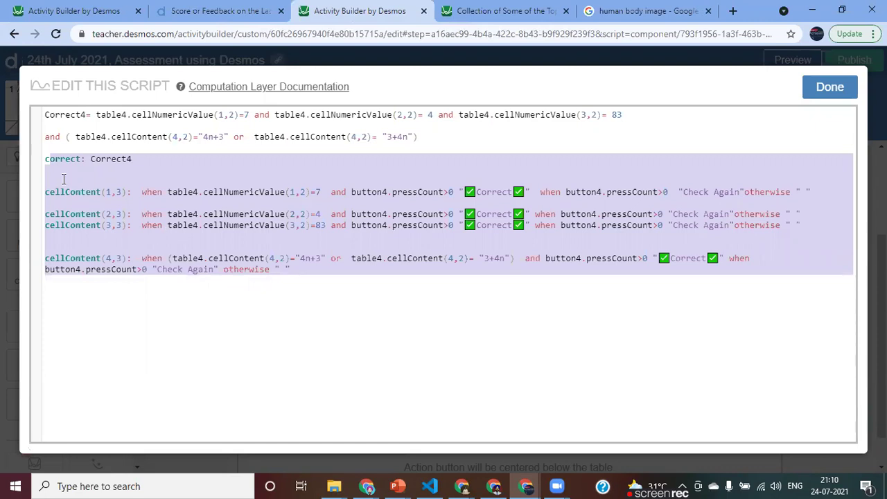
pyautogui.click(45, 160)
pyautogui.moveTo(45, 160); pyautogui.dragTo(270, 295)
pyautogui.press('BackSpace')
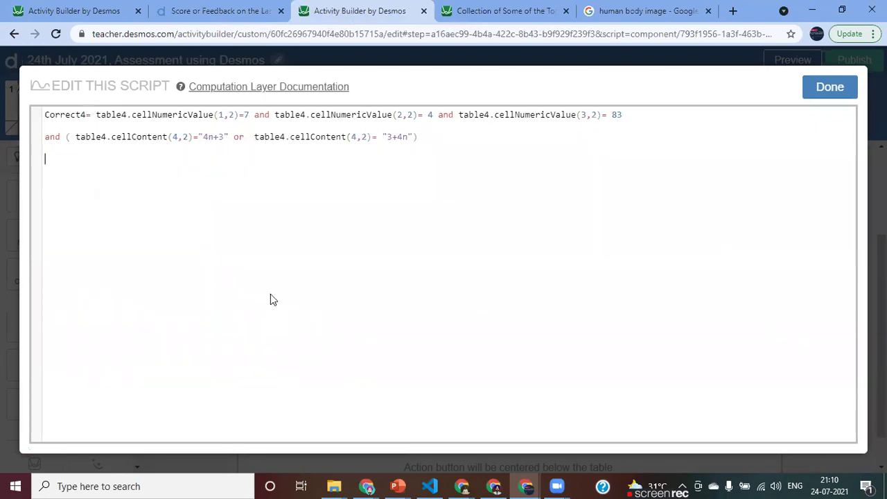
pyautogui.click(817, 90)
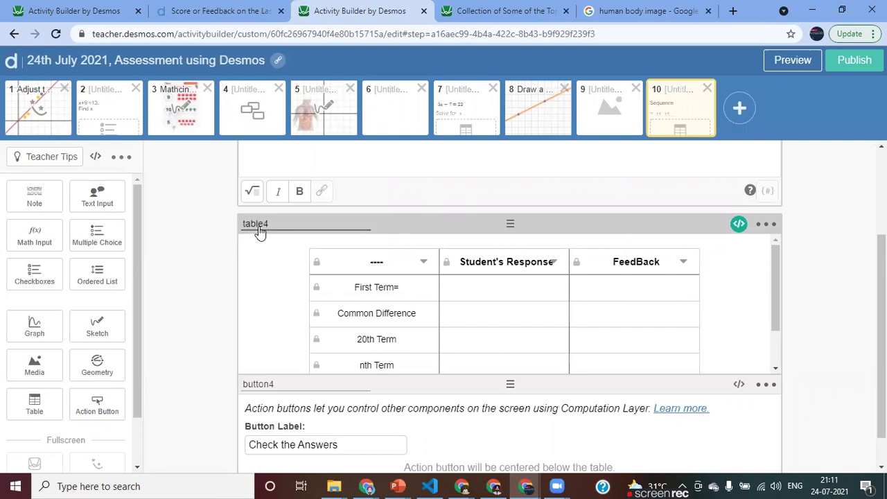
# Comment out both lines of the Correct4 definition in table4's script with # and start a new line below
pyautogui.click(738, 223)
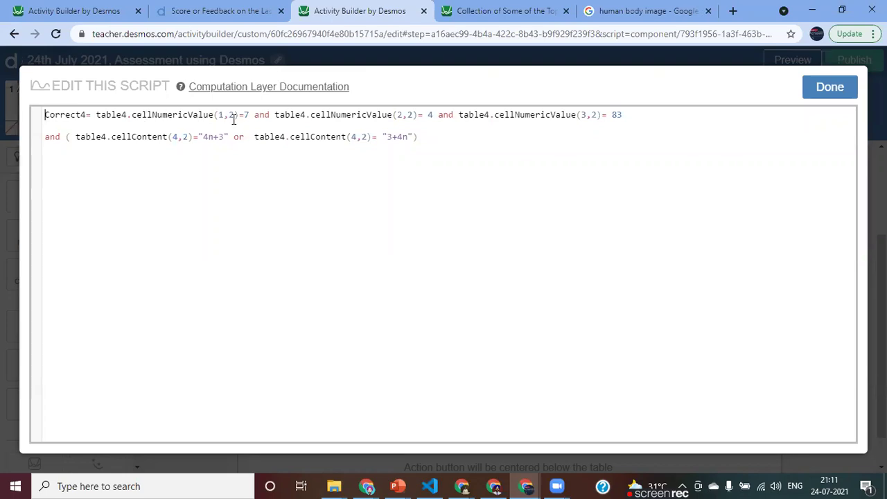
pyautogui.click(44, 114)
pyautogui.write('#')
pyautogui.click(444, 139)
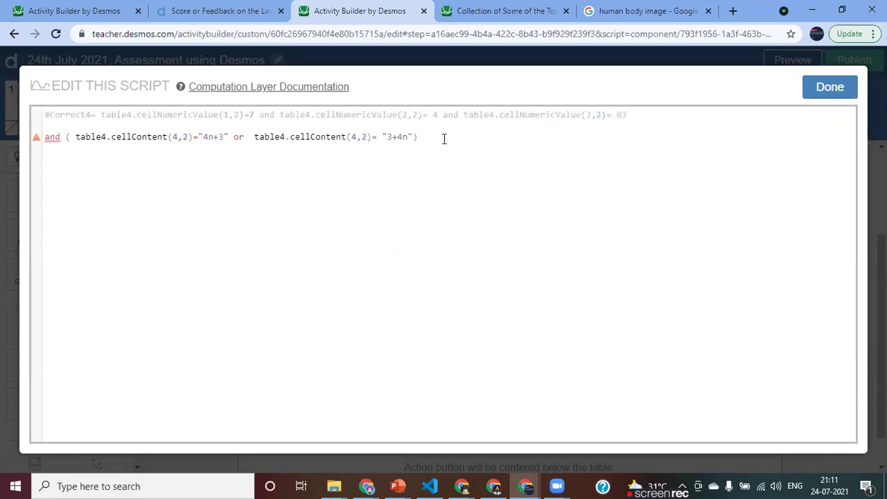
pyautogui.write('#')
pyautogui.press('Return')
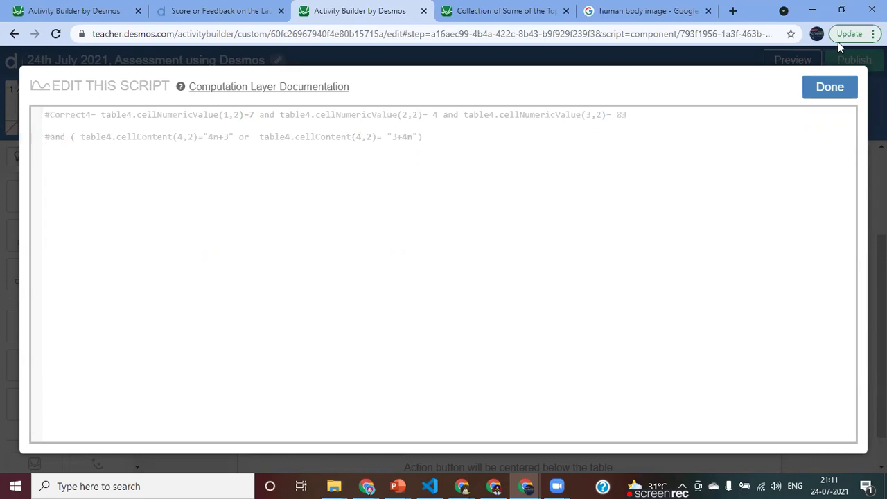
# Enlarge the browser page zoom to 125%
pyautogui.click(876, 34)
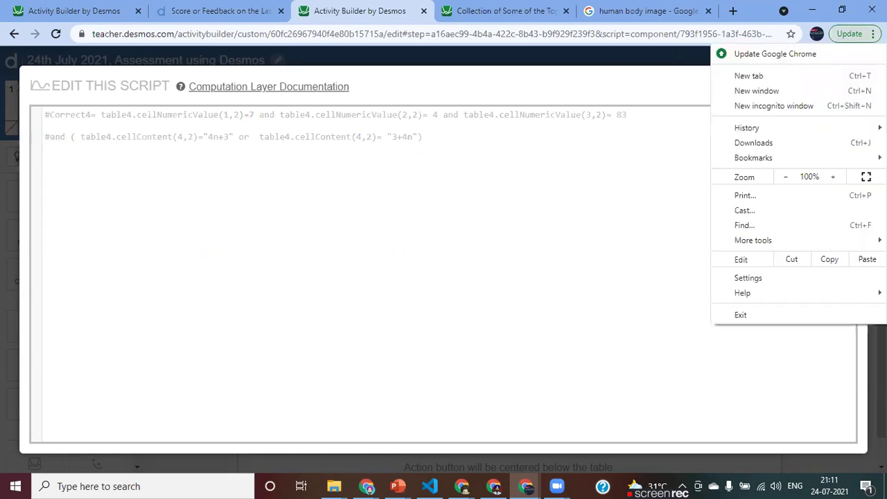
pyautogui.click(831, 178)
pyautogui.click(831, 178)
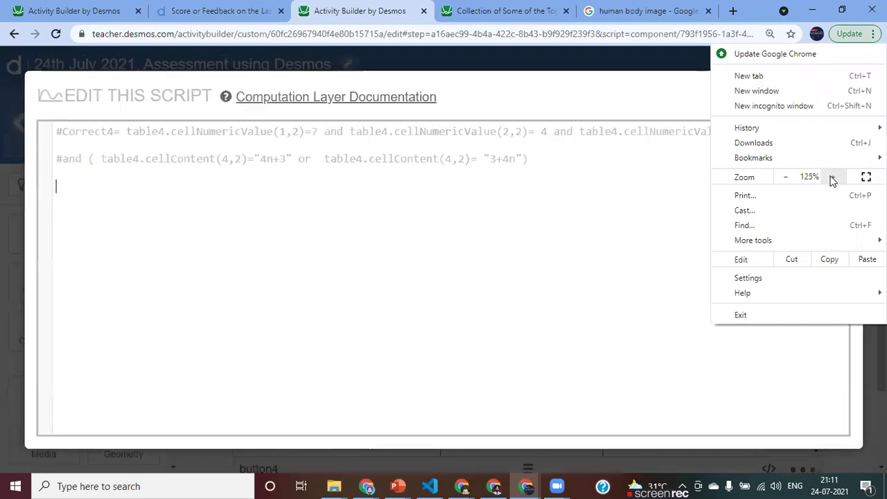
pyautogui.click(452, 208)
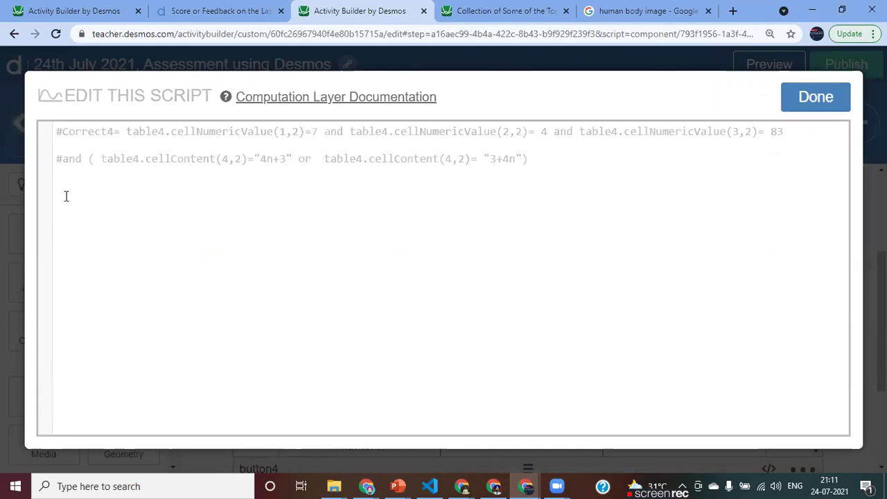
# Add a correct sink below the commented lines and begin its condition with a reference to table4
pyautogui.write('c')
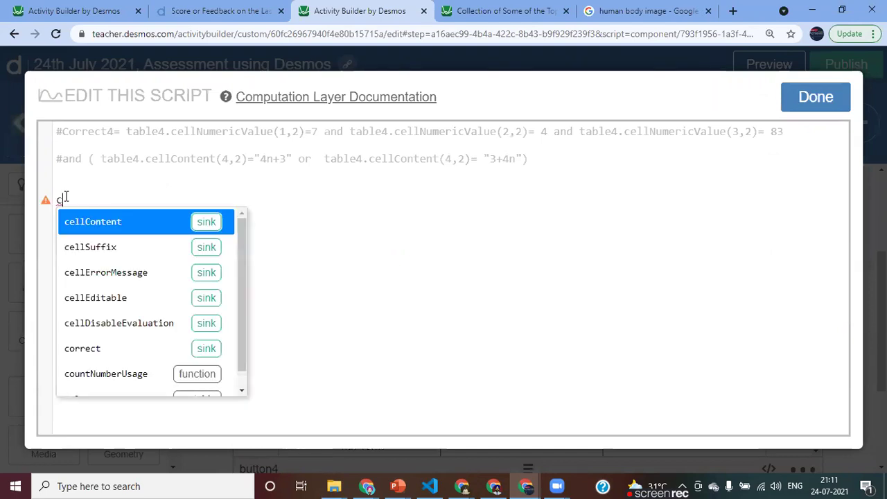
pyautogui.write('o')
pyautogui.press('Return')
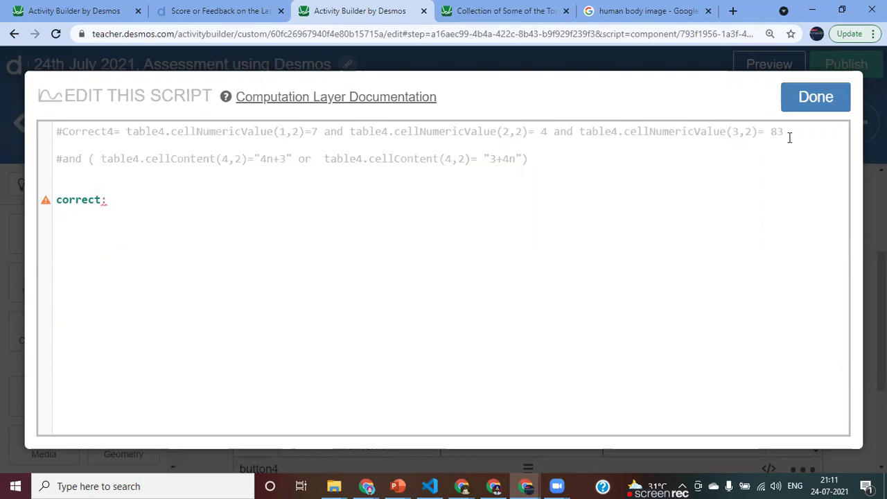
pyautogui.click(158, 210)
pyautogui.click(137, 199)
pyautogui.write('tab')
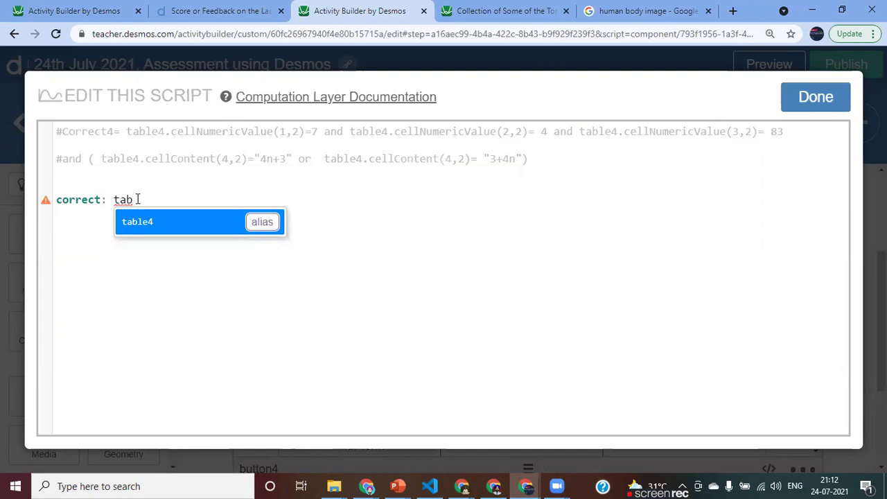
pyautogui.press('Tab')
pyautogui.write('.')
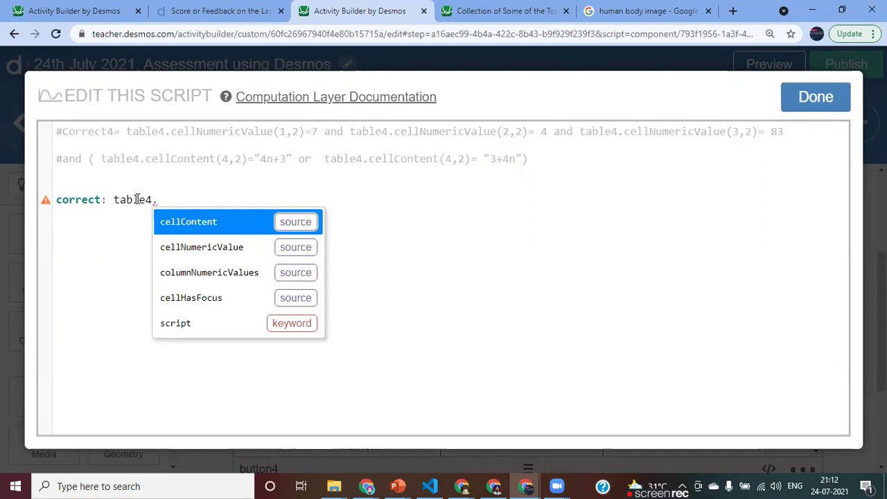
# Complete the correct condition as table4.cellNumericValue(1,2)=7 and save the script
pyautogui.press('Down')
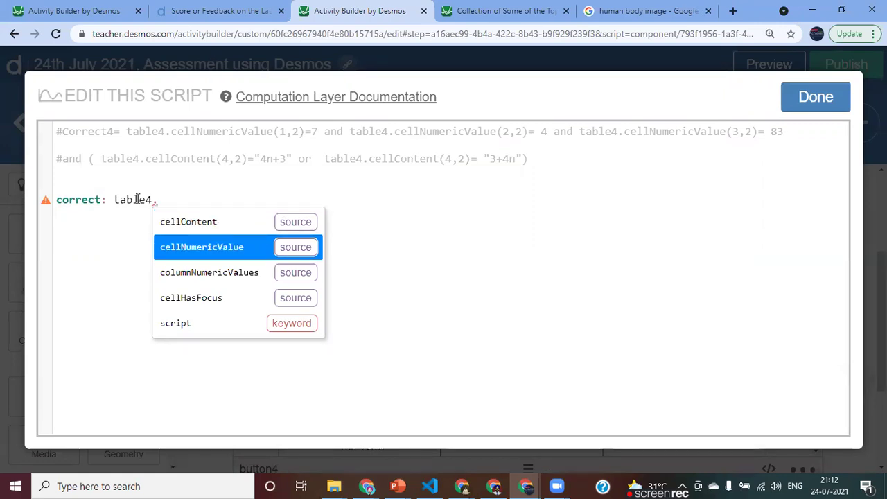
pyautogui.press('Down')
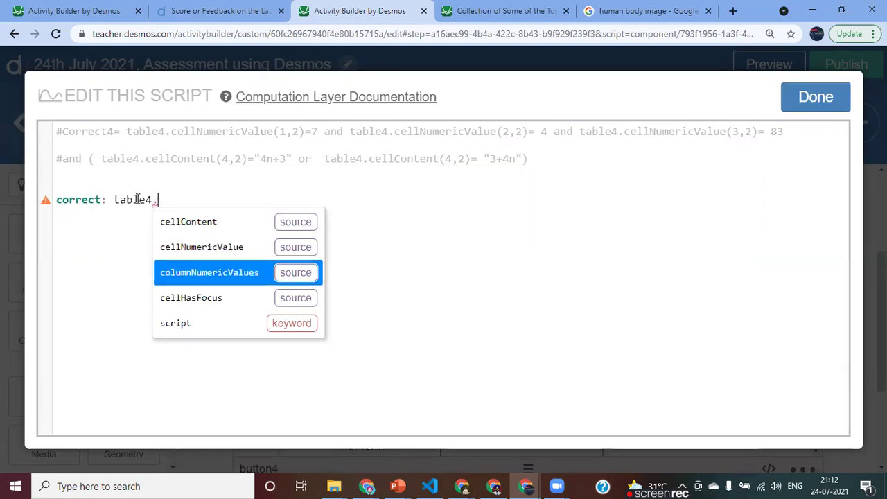
pyautogui.press('Up')
pyautogui.press('Up')
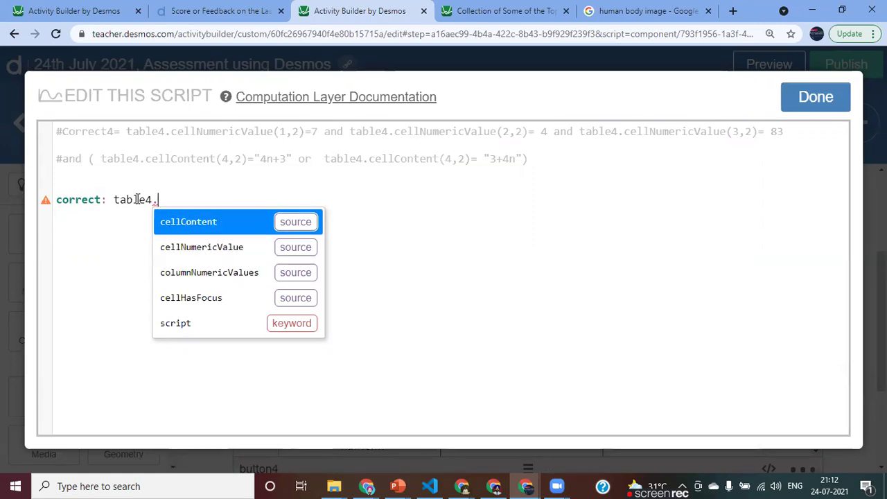
pyautogui.press('Down')
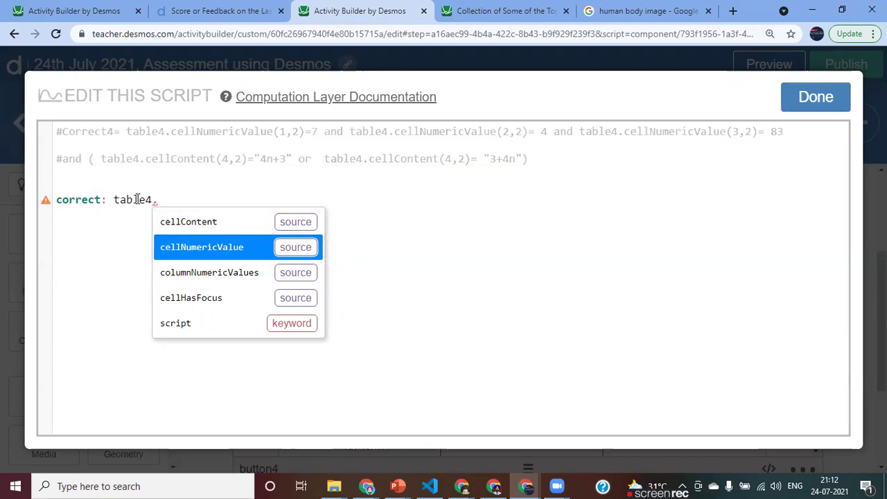
pyautogui.press('Return')
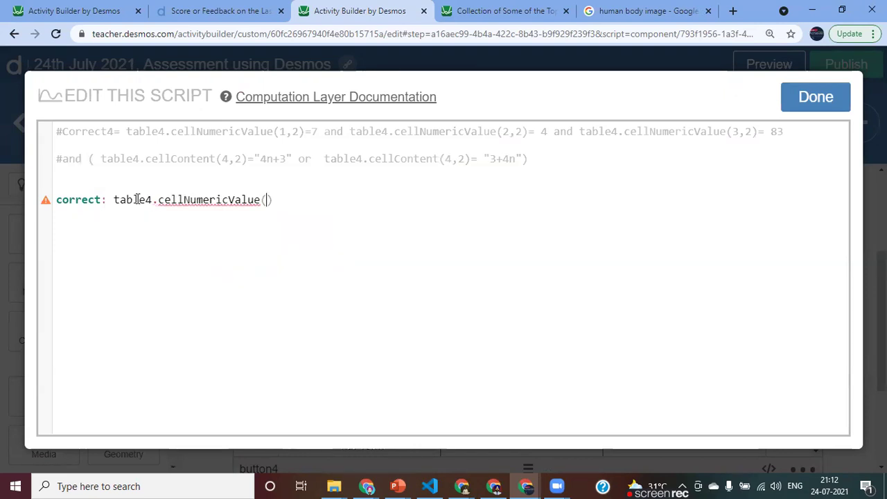
pyautogui.write('1,2')
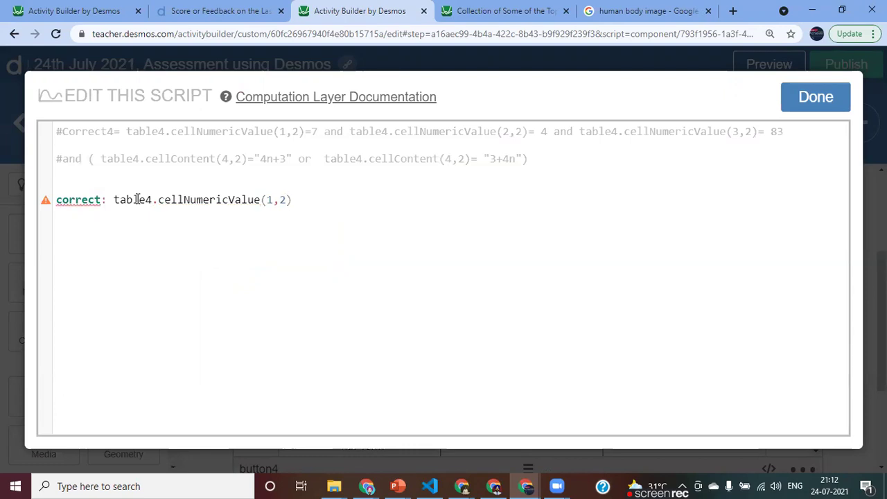
pyautogui.write(')=7')
pyautogui.press('Return')
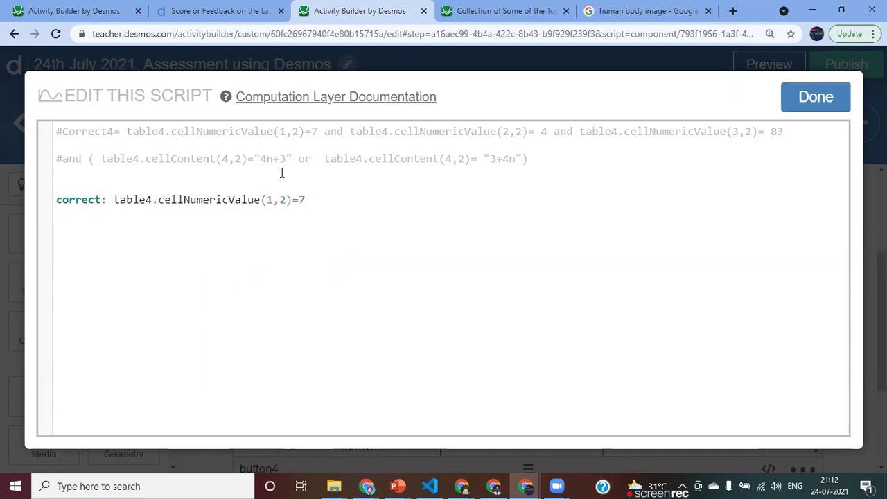
pyautogui.click(809, 107)
# Preview screen 10 as a student, test the First Term response with 7 and 5, and close the preview
pyautogui.click(772, 66)
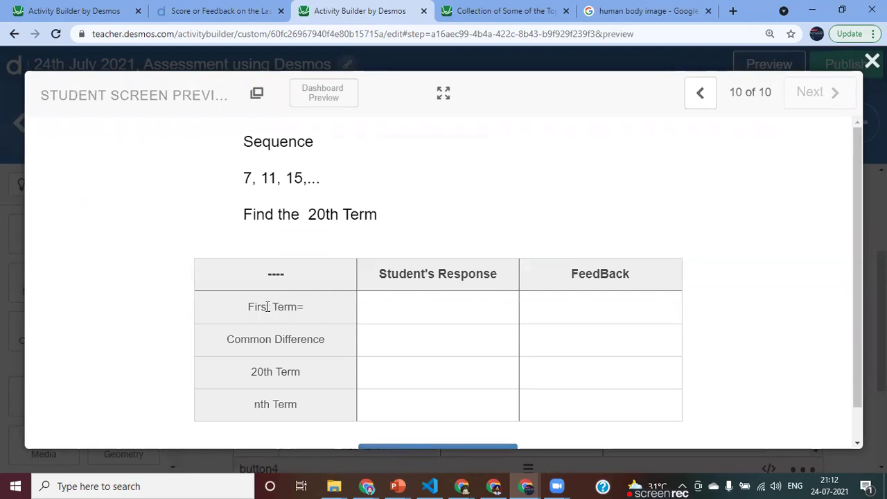
pyautogui.click(429, 307)
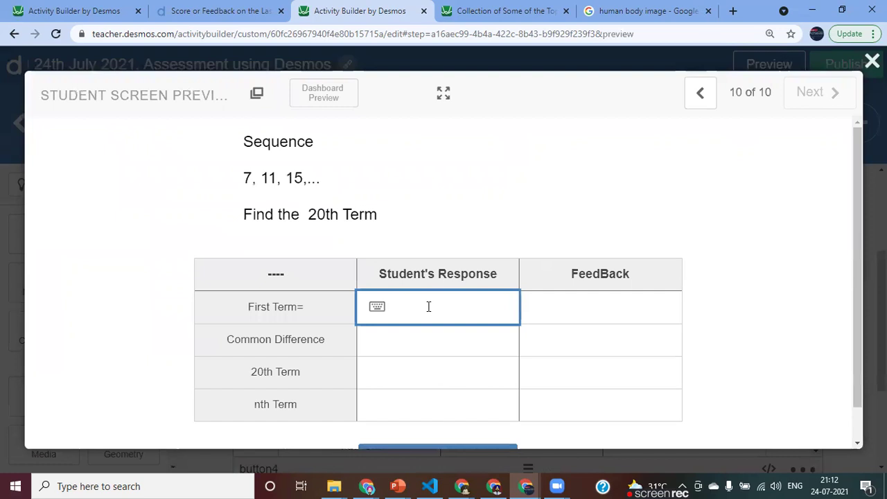
pyautogui.write('7')
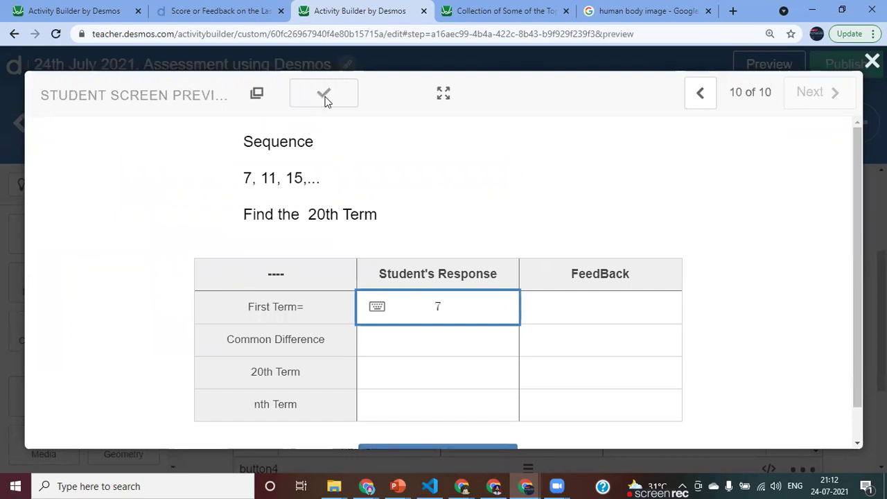
pyautogui.press('BackSpace')
pyautogui.write('5')
pyautogui.click(871, 61)
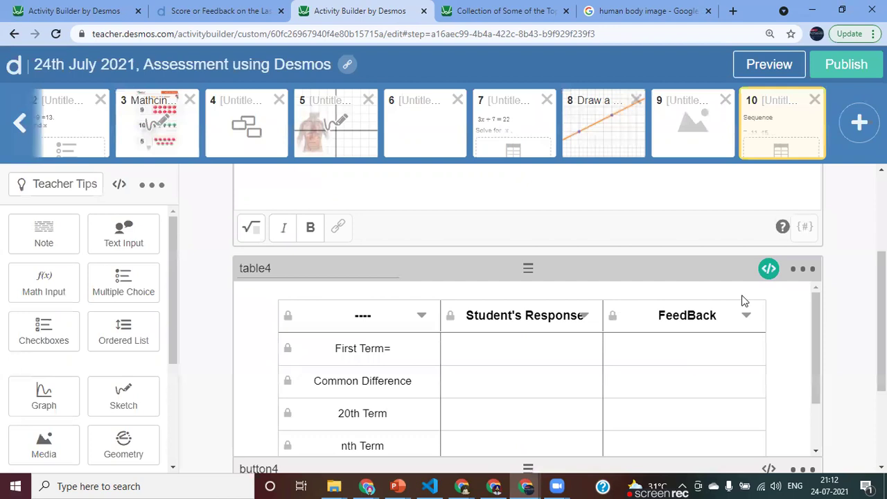
# Extend the correct condition in table4's script with "and table4.cellNumericValue(2,2)=4"
pyautogui.click(768, 270)
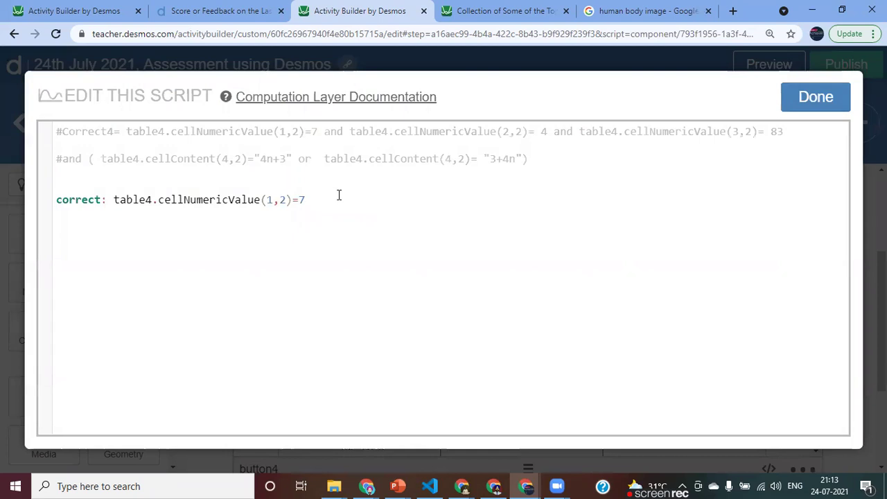
pyautogui.write('and')
pyautogui.write('table4.')
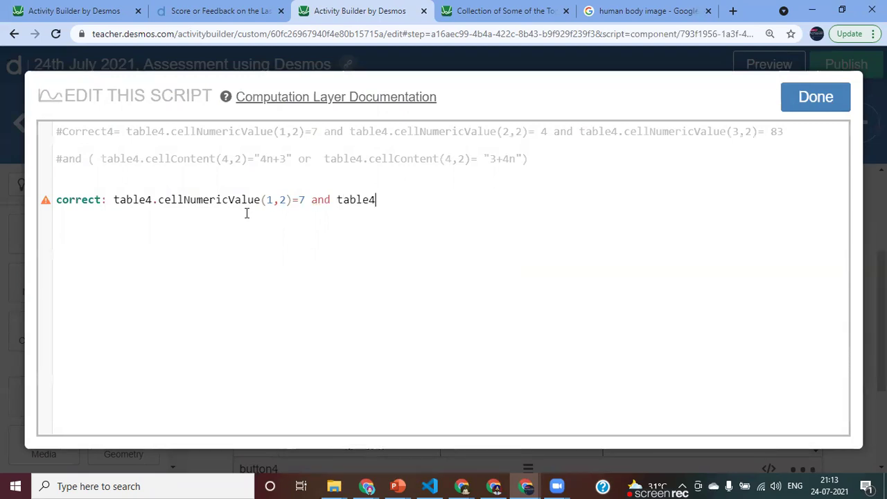
pyautogui.press('Down')
pyautogui.press('Return')
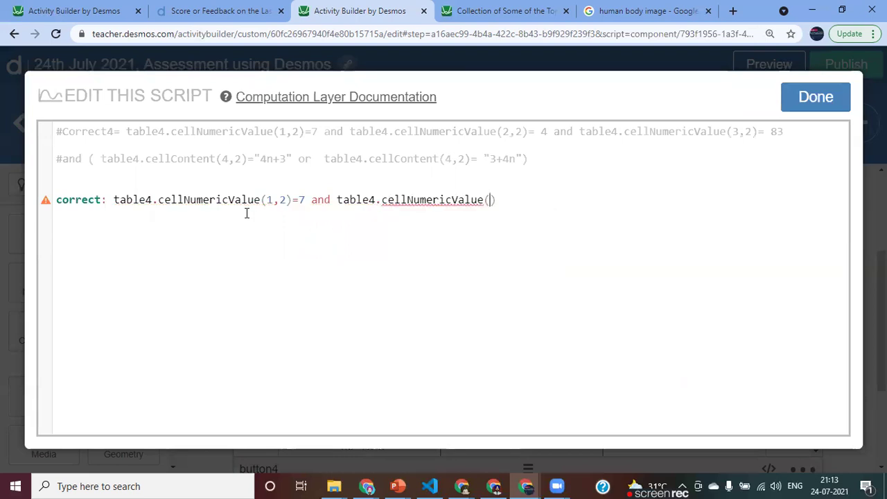
pyautogui.write('2,2)')
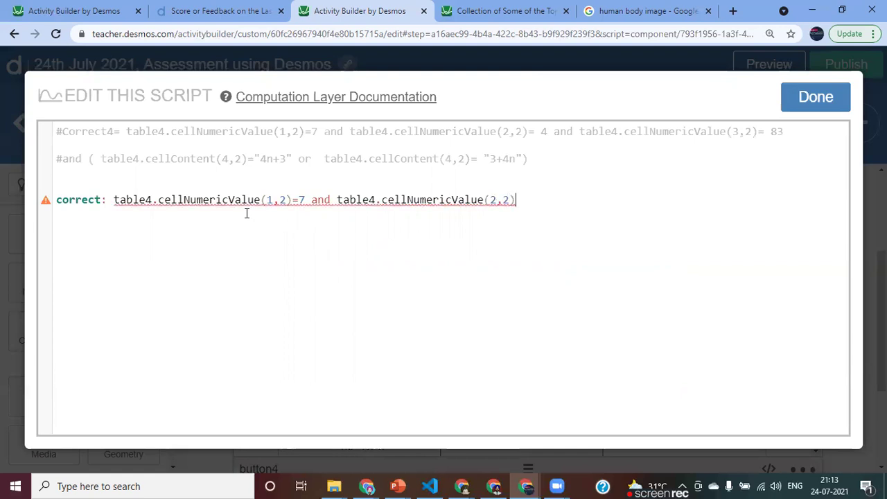
pyautogui.write('=4')
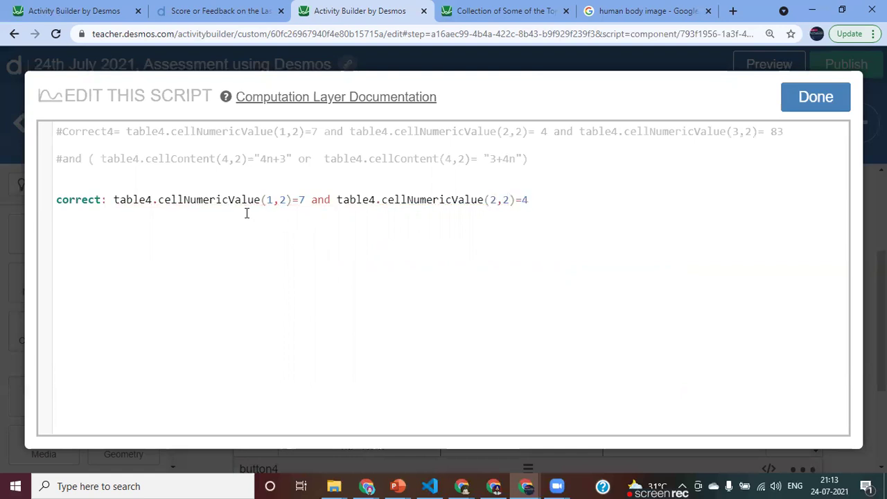
# Extend table4's correct condition with "and table4.cellNumericValue(3,2)=83" and save the script
pyautogui.write(' and table4.')
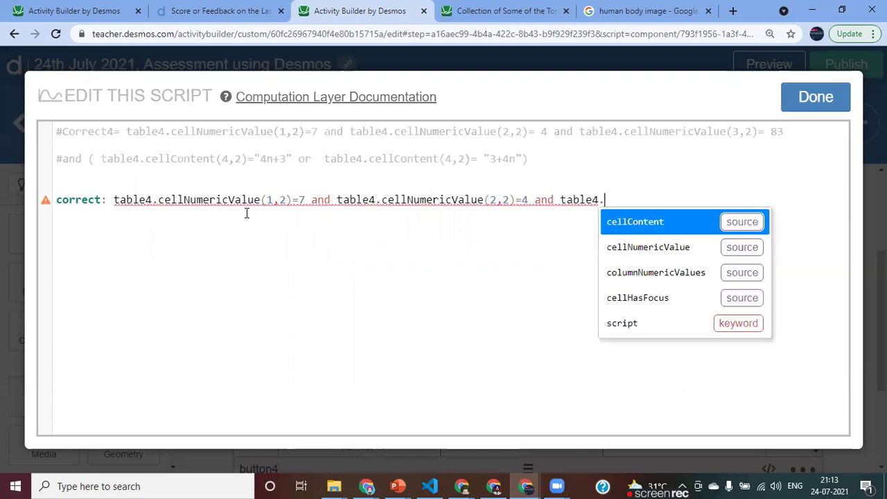
pyautogui.press('Down')
pyautogui.press('Return')
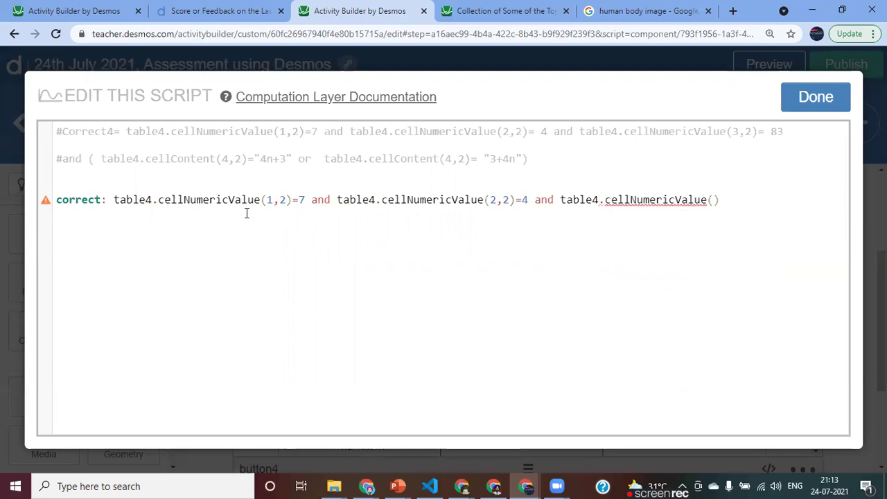
pyautogui.write('3,2)=')
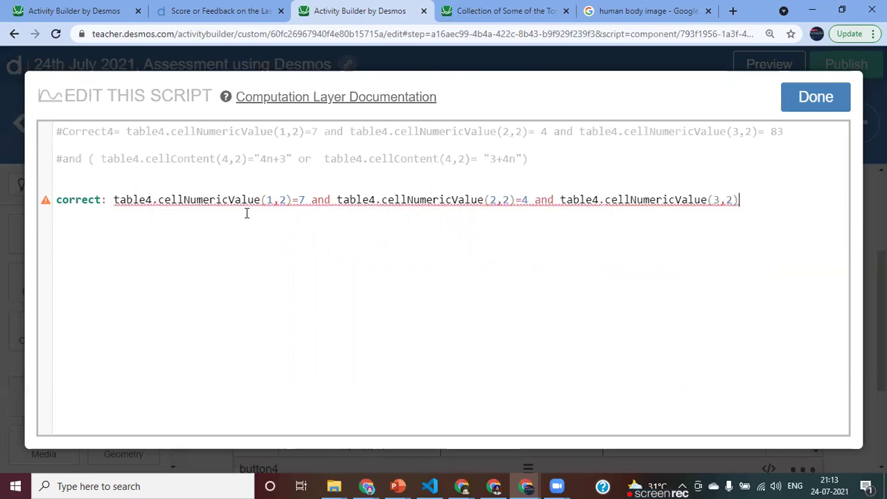
pyautogui.write('83')
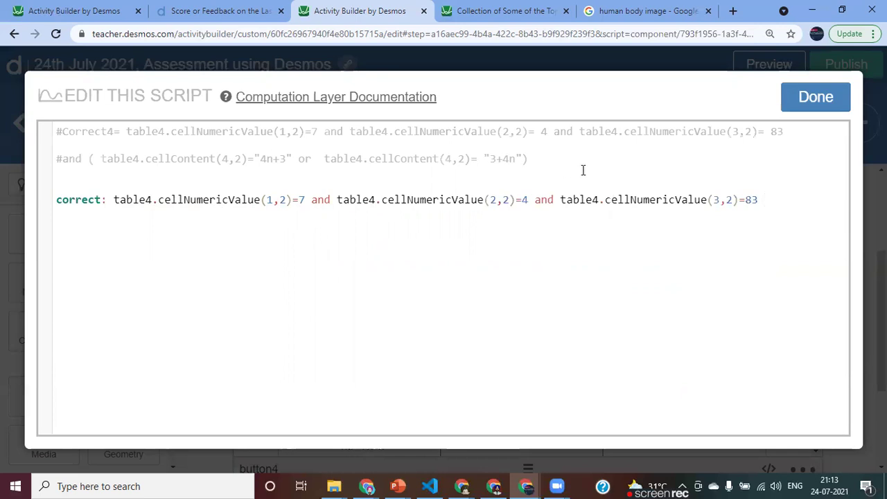
pyautogui.click(797, 113)
pyautogui.scroll(-2, 585, 322)
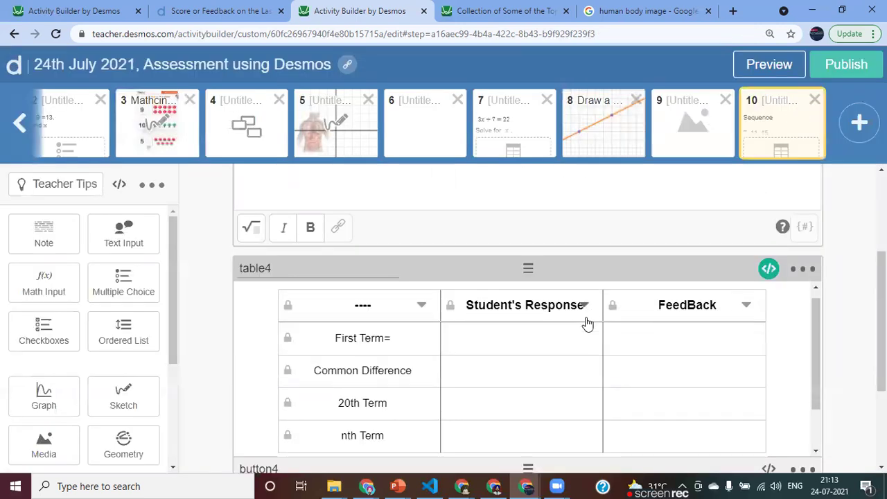
# Reopen table4's script and continue the correct condition with "and" plus "table4.cellContent(4,2)=" on a new line
pyautogui.click(768, 271)
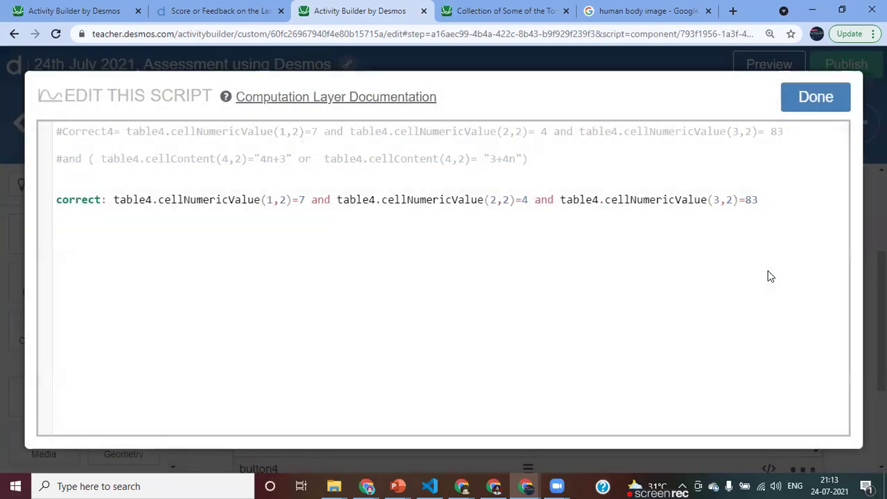
pyautogui.click(766, 200)
pyautogui.write('and')
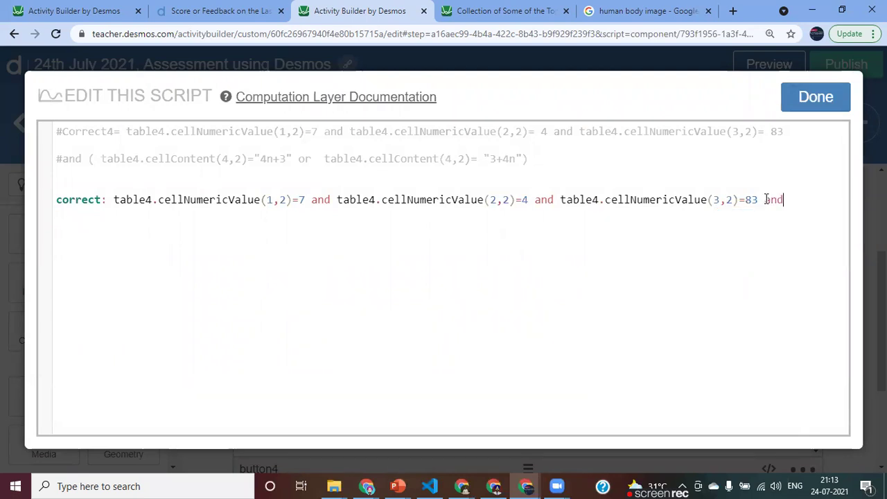
pyautogui.press('Return')
pyautogui.write('table4.')
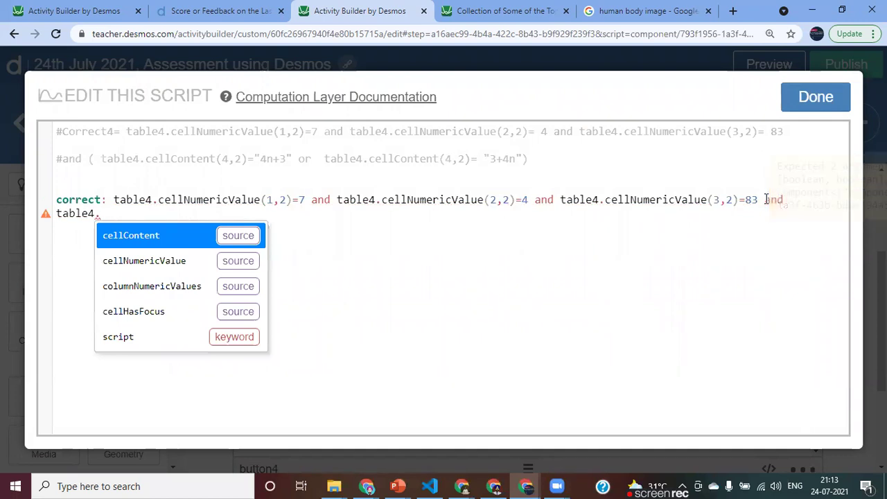
pyautogui.press('Down')
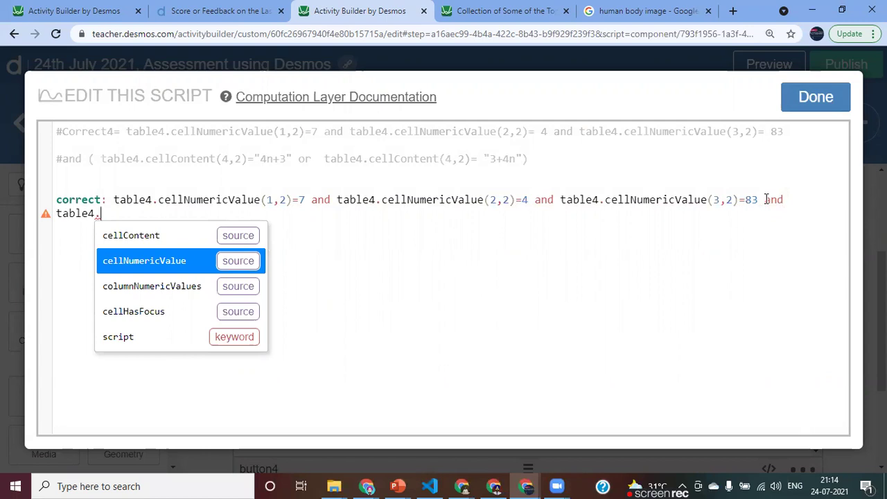
pyautogui.press('Up')
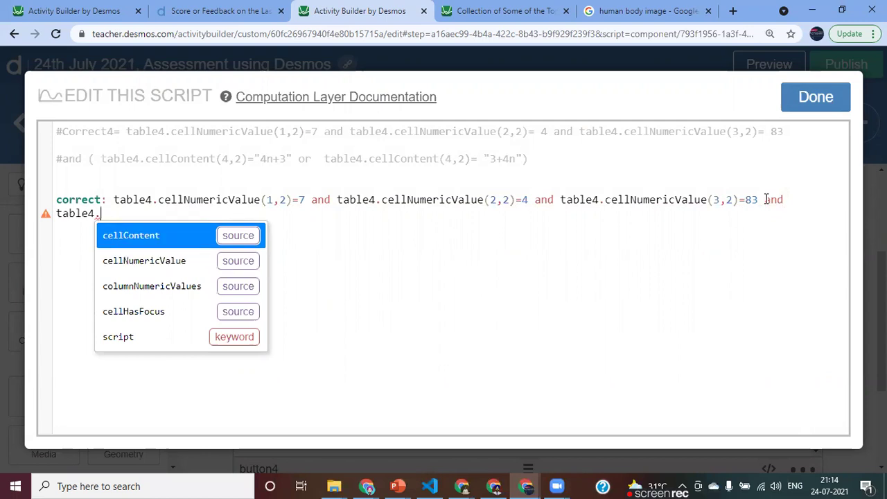
pyautogui.press('Return')
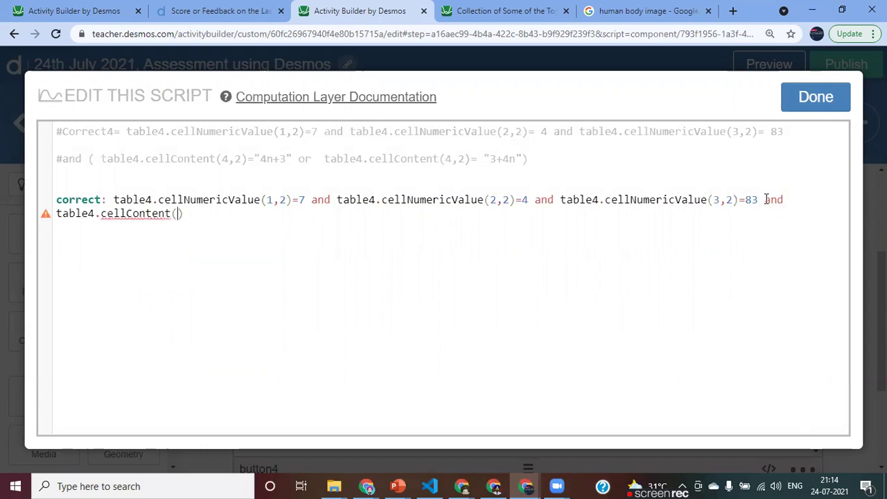
pyautogui.write('4,2)')
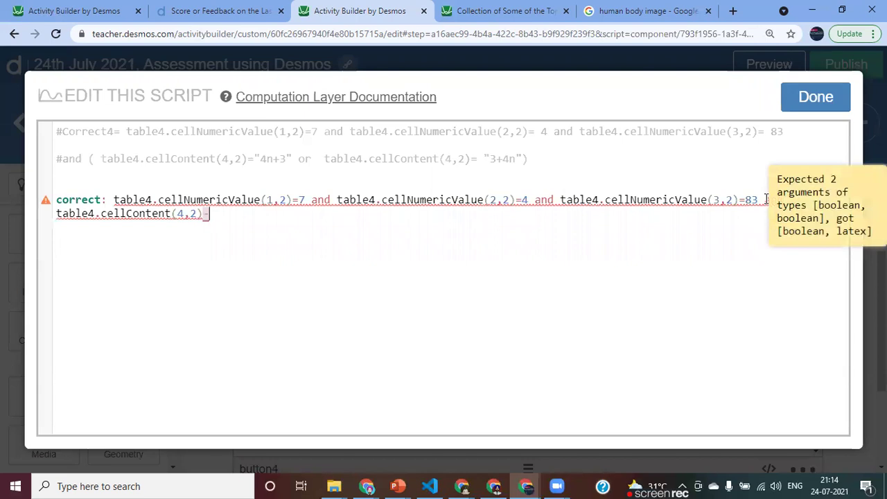
pyautogui.write('=')
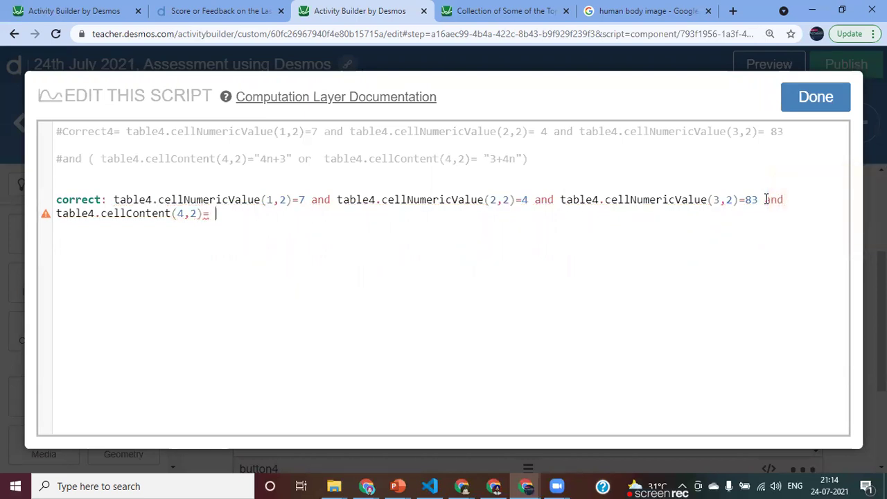
# Complete the cellContent(4,2) comparison with the text "7+(n-1)4" and save the script
pyautogui.write(' 6')
pyautogui.press('BackSpace')
pyautogui.write('""3+4n')
pyautogui.press('BackSpace')
pyautogui.press('BackSpace')
pyautogui.press('BackSpace')
pyautogui.press('BackSpace')
pyautogui.write('7+(n-1)')
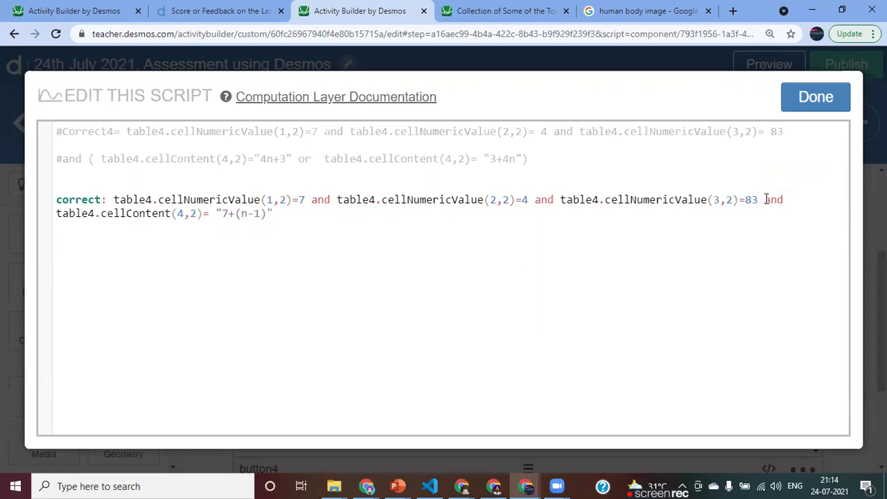
pyautogui.write('4')
pyautogui.press('Return')
pyautogui.click(817, 100)
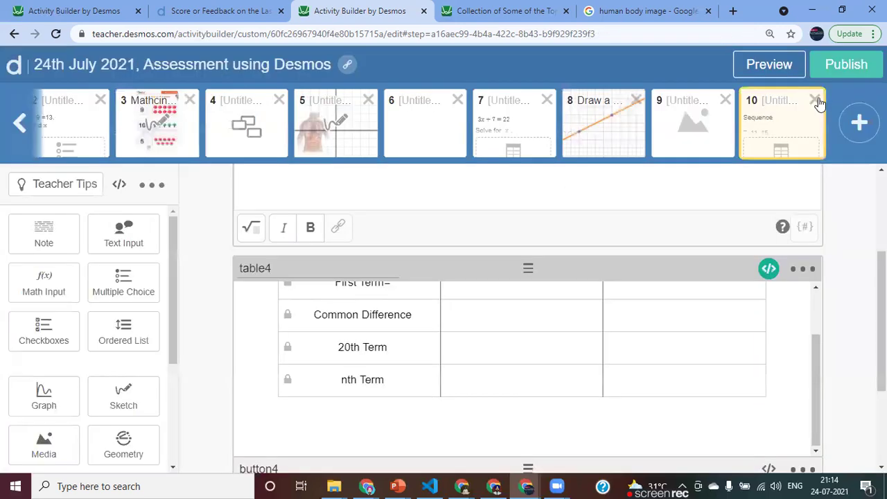
# Preview screen 10 as a student and answer First Term 7, Common Difference 4 and 20th Term 83
pyautogui.click(765, 76)
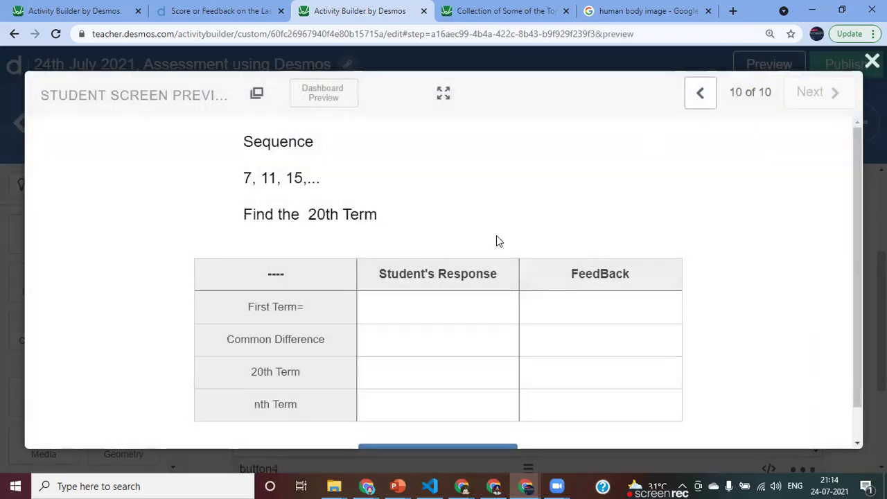
pyautogui.click(425, 313)
pyautogui.write('7')
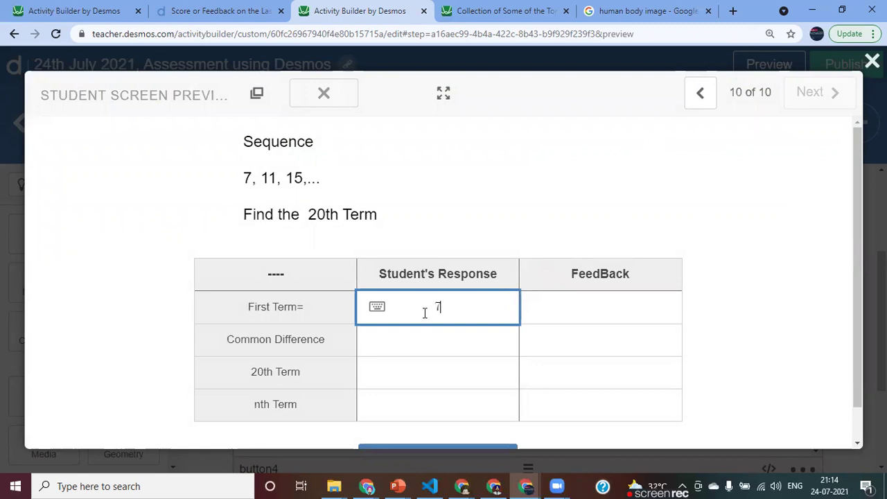
pyautogui.press('BackSpace')
pyautogui.click(428, 333)
pyautogui.write('4')
pyautogui.click(439, 374)
pyautogui.write('83')
pyautogui.press('Tab')
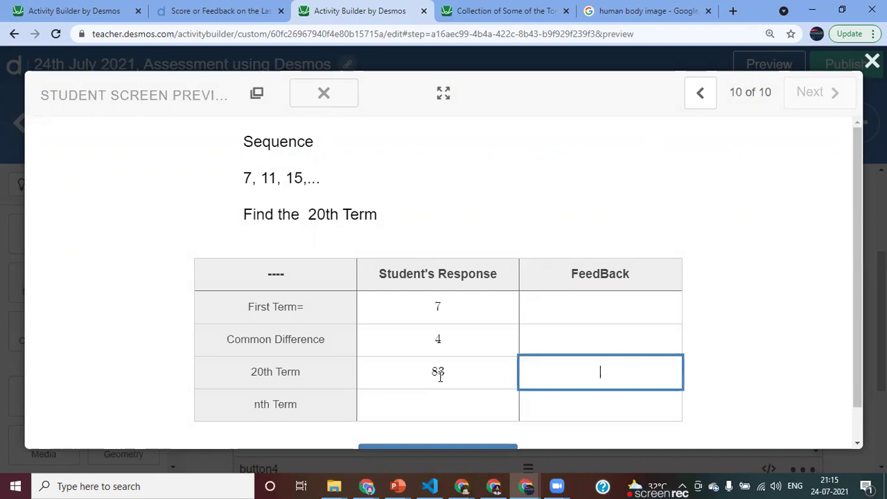
pyautogui.press('Return')
# Test the nth Term response with 7+(n-1)4 and close the preview
pyautogui.click(437, 390)
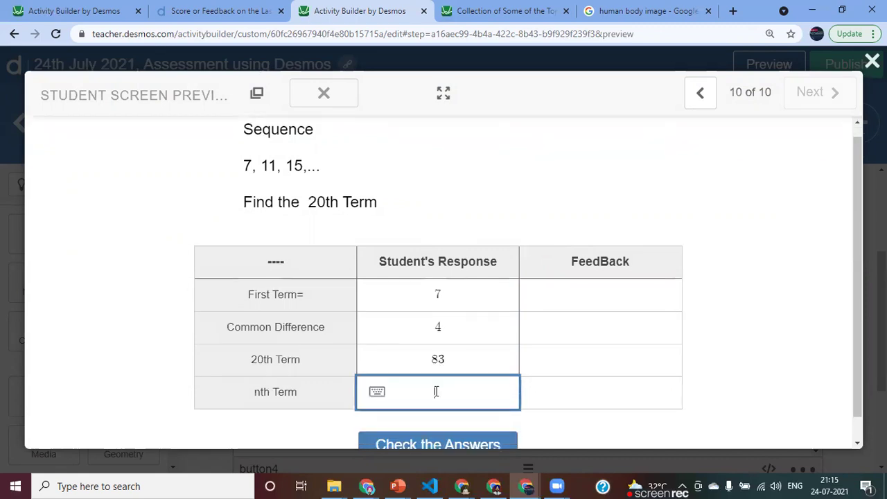
pyautogui.write('7+(n-1)4')
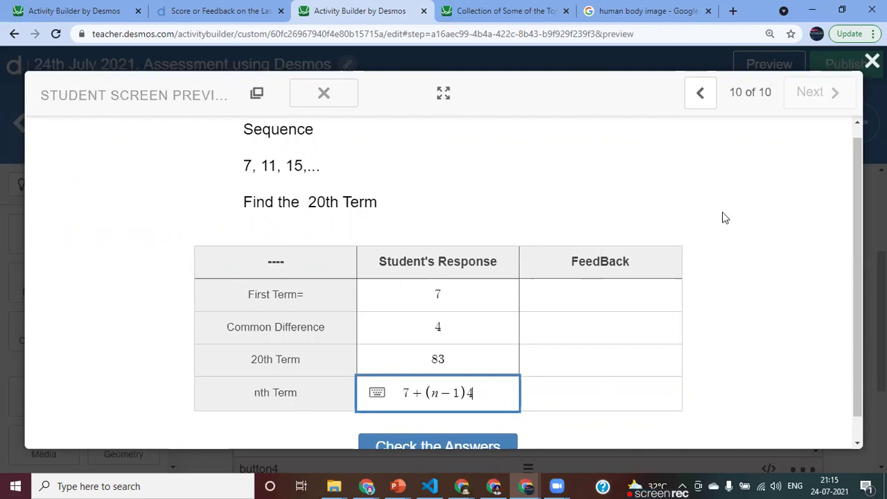
pyautogui.click(871, 61)
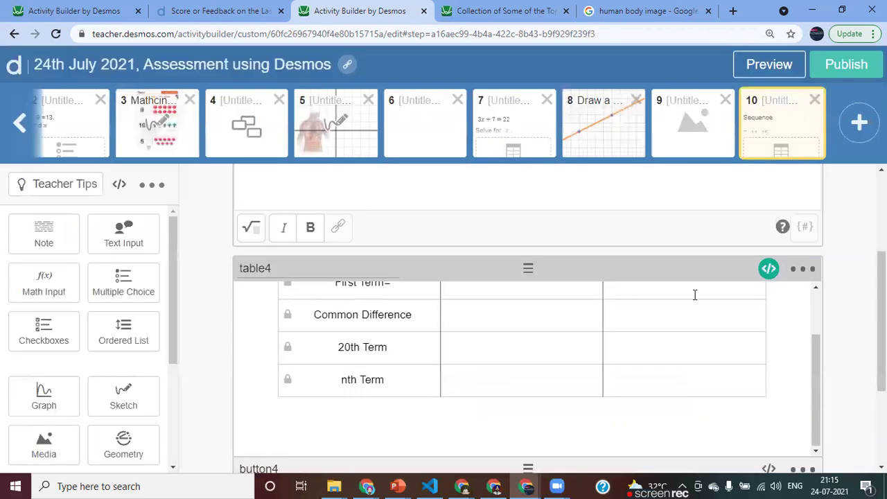
# Replace the expected nth-term text in table4's correct condition with "4n+4" and save the script
pyautogui.click(768, 270)
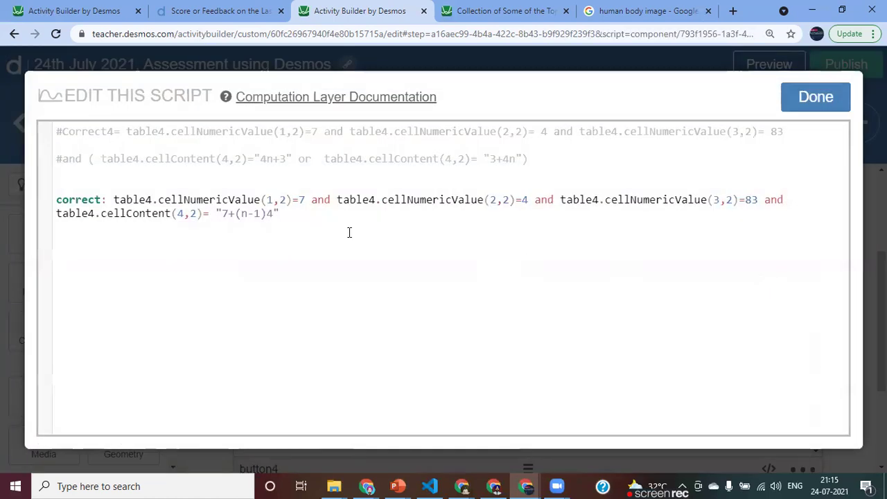
pyautogui.press('BackSpace')
pyautogui.press('BackSpace')
pyautogui.press('BackSpace')
pyautogui.press('BackSpace')
pyautogui.press('BackSpace')
pyautogui.press('BackSpace')
pyautogui.press('BackSpace')
pyautogui.press('BackSpace')
pyautogui.write('4n+4"')
pyautogui.click(816, 97)
# Preview the sequence screen again and fill in 7, 4 and 83 as responses to the first three rows
pyautogui.click(766, 65)
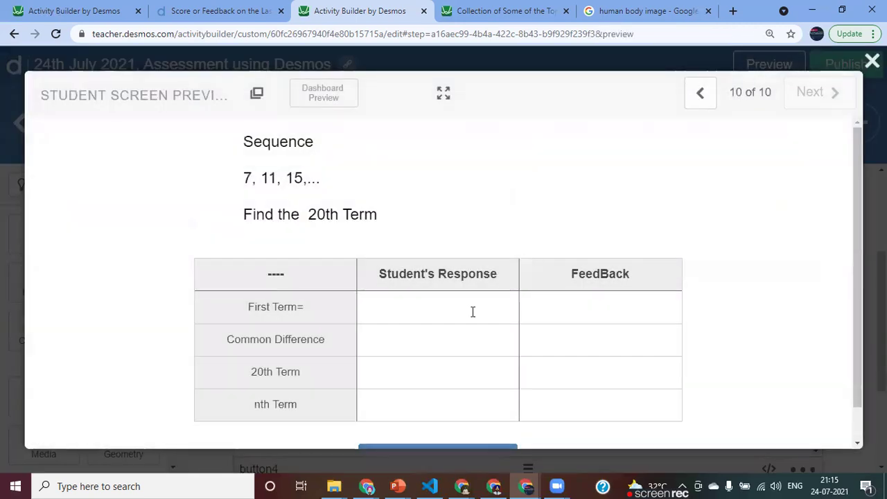
pyautogui.click(430, 311)
pyautogui.write('7')
pyautogui.press('Tab')
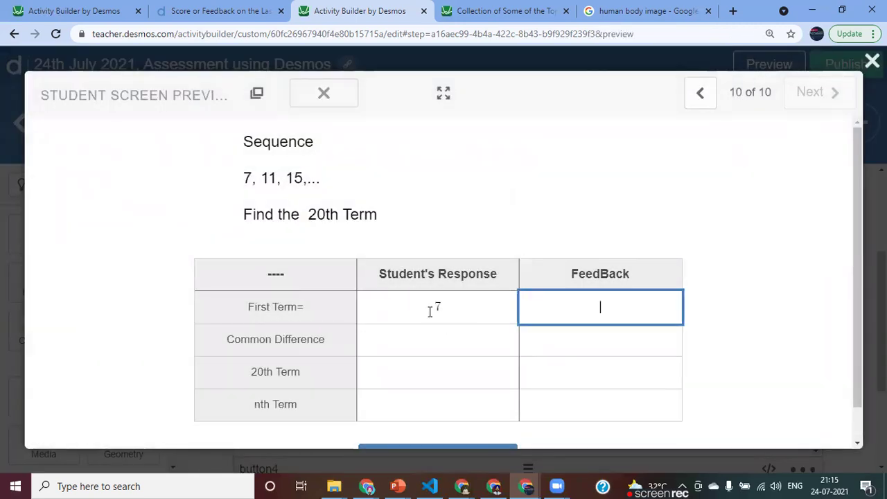
pyautogui.press('Return')
pyautogui.hotkey('shift', 'Tab')
pyautogui.write('4')
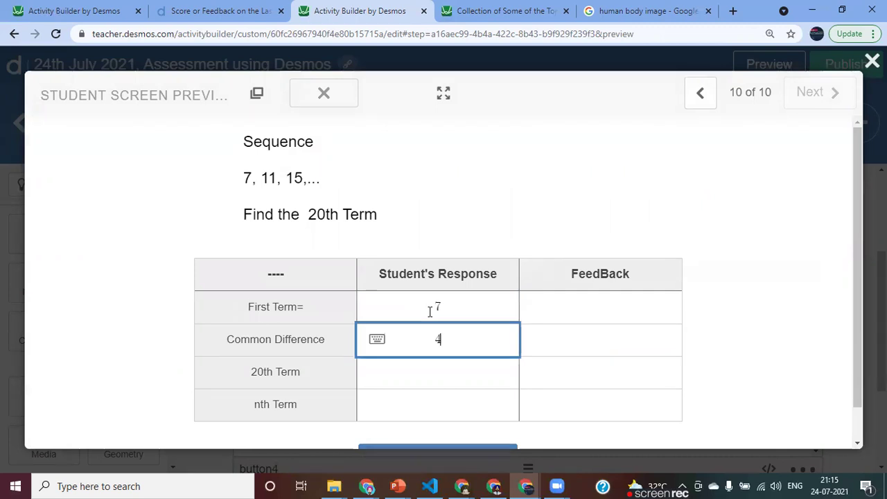
pyautogui.press('Return')
pyautogui.write('8')
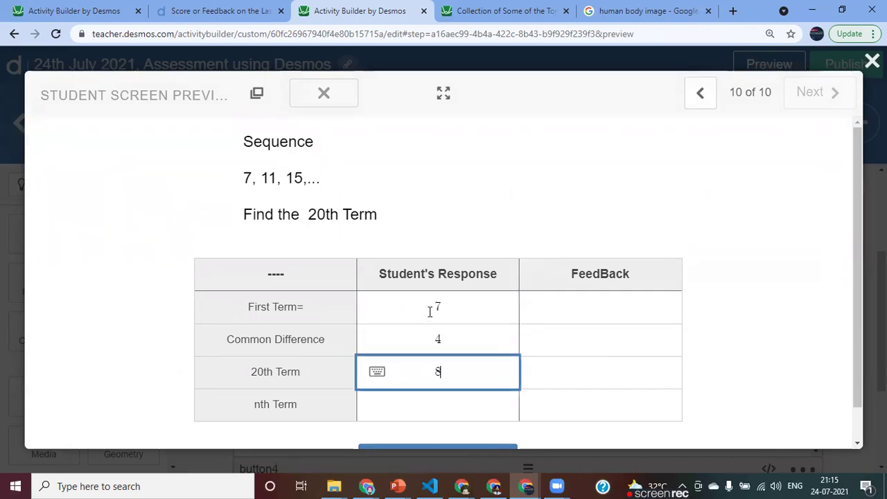
pyautogui.write('3')
pyautogui.press('Return')
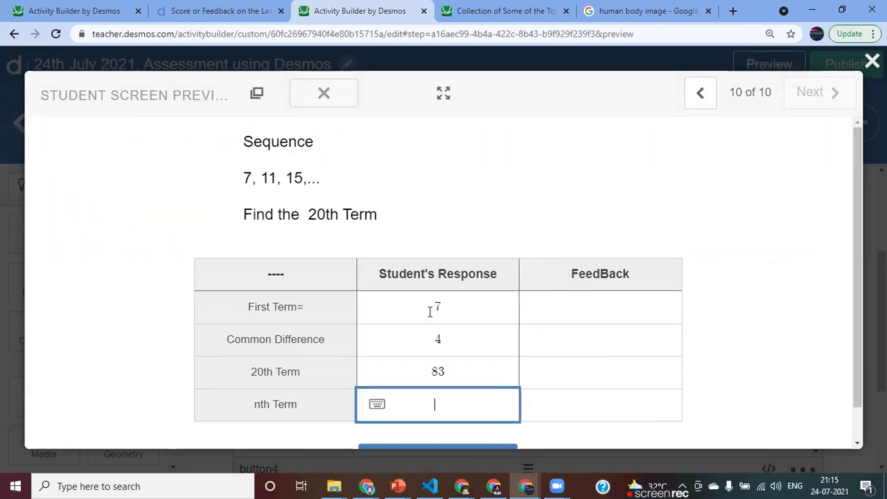
# Try 4+3n and 3+4n as the nth Term response, clear the cell and close the preview
pyautogui.write('4 + 3n')
pyautogui.press('BackSpace')
pyautogui.press('BackSpace')
pyautogui.press('BackSpace')
pyautogui.press('BackSpace')
pyautogui.write('3+4n')
pyautogui.press('BackSpace')
pyautogui.press('BackSpace')
pyautogui.press('BackSpace')
pyautogui.press('BackSpace')
pyautogui.click(872, 61)
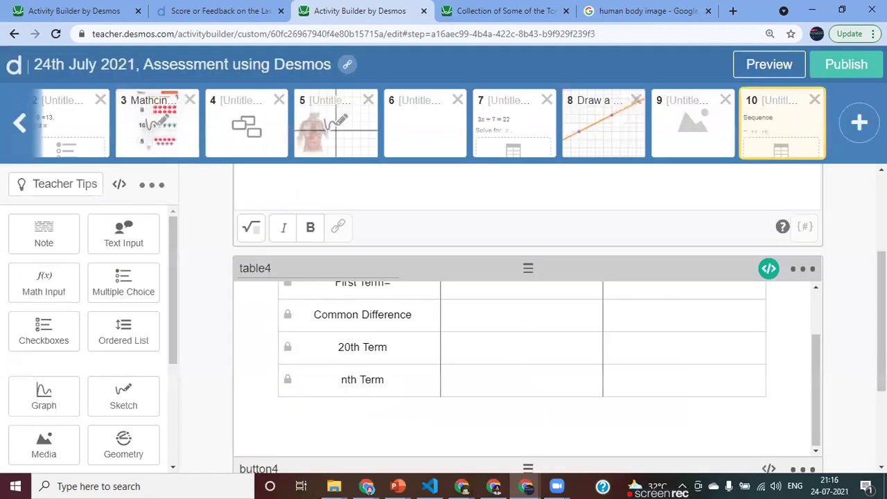
# In table4's script, remove the cellContent(4,2) condition and paste the prepared block with "correct: Correct4" and the cellContent(1,3) to (4,3) feedback rules below
pyautogui.click(770, 271)
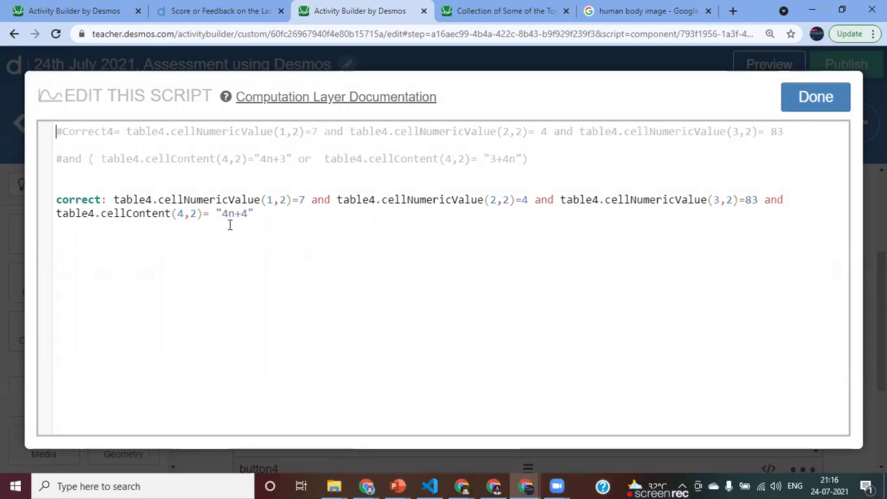
pyautogui.moveTo(762, 205); pyautogui.dragTo(768, 217)
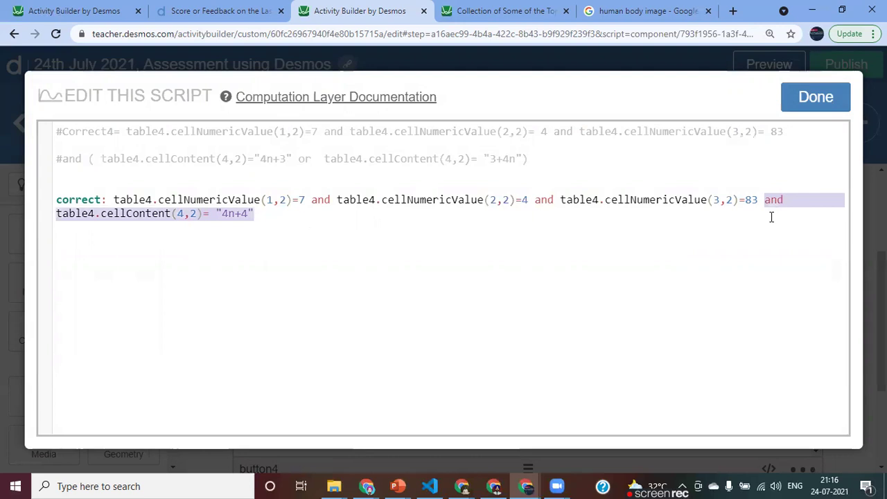
pyautogui.press('BackSpace')
pyautogui.press('Return')
pyautogui.hotkey('ctrl', 'v')
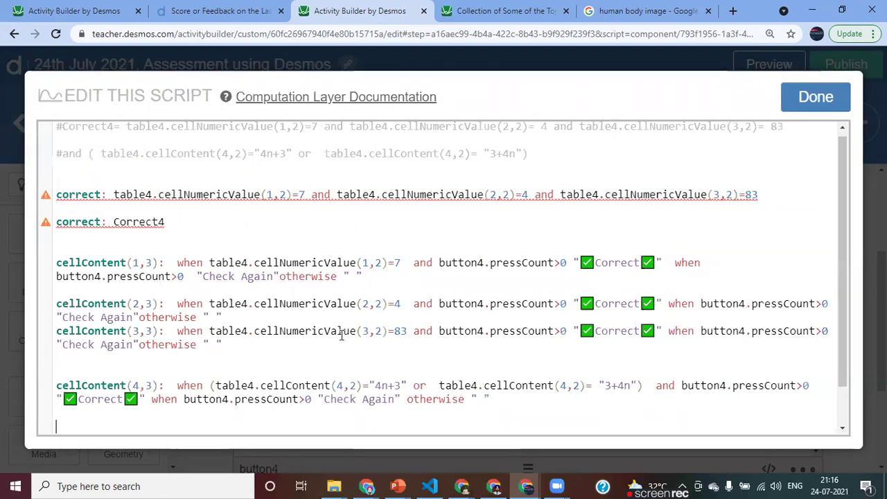
# Delete the duplicate correct line holding the three cellNumericValue conditions from table4's script, keeping "correct: Correct4"
pyautogui.scroll(-2, 340, 335)
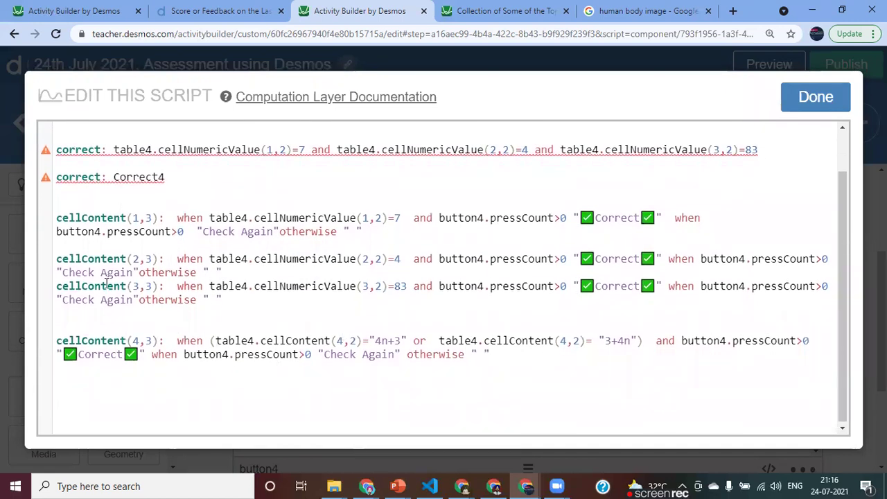
pyautogui.moveTo(78, 178)
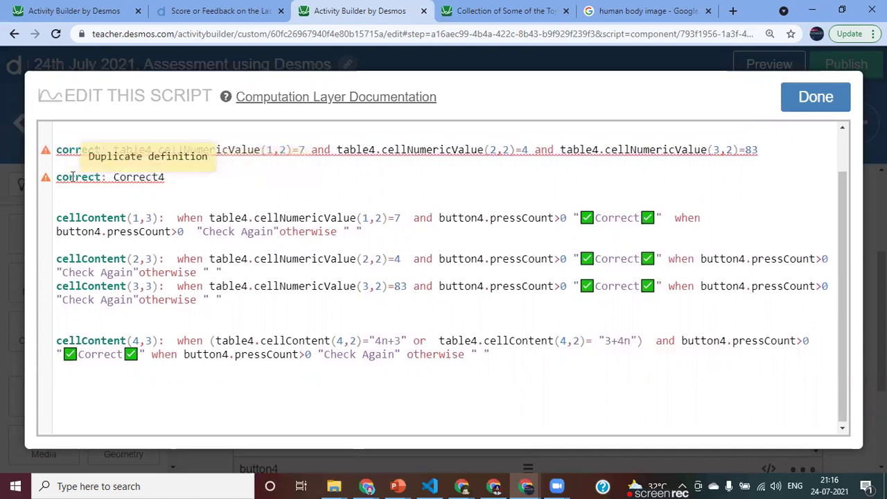
pyautogui.scroll(1, 228, 193)
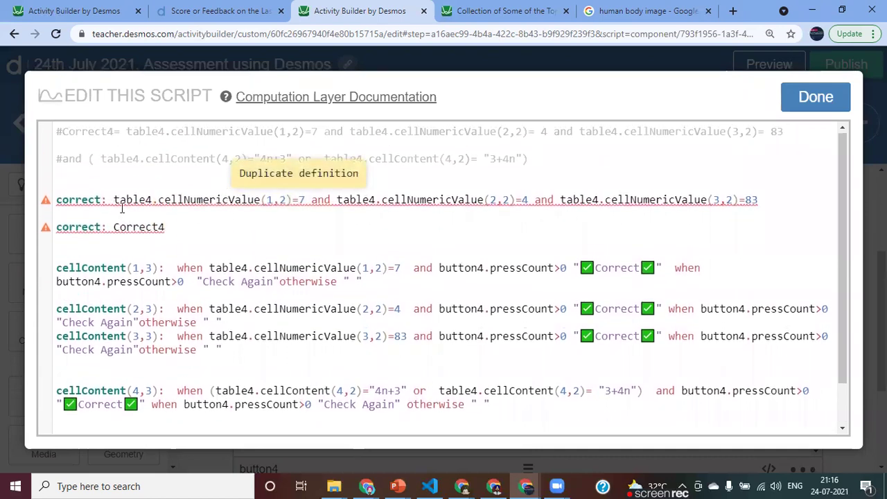
pyautogui.click(170, 230)
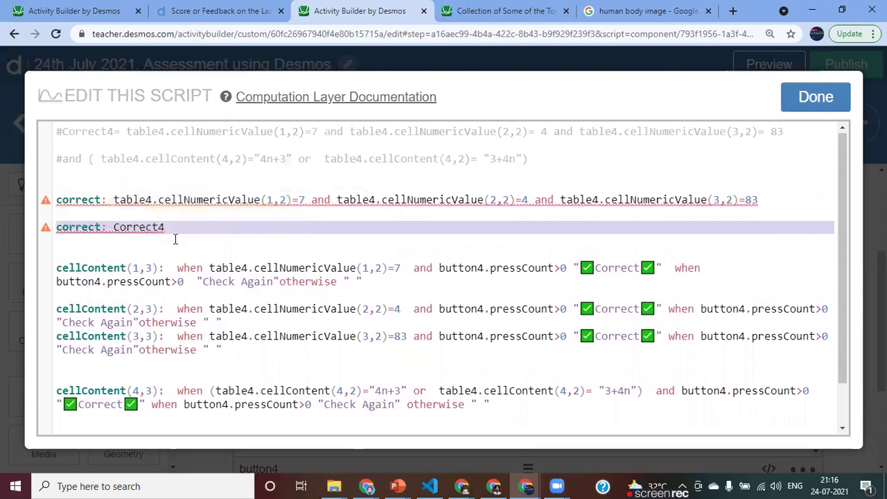
pyautogui.click(58, 198)
pyautogui.press('Up')
pyautogui.tripleClick(609, 199)
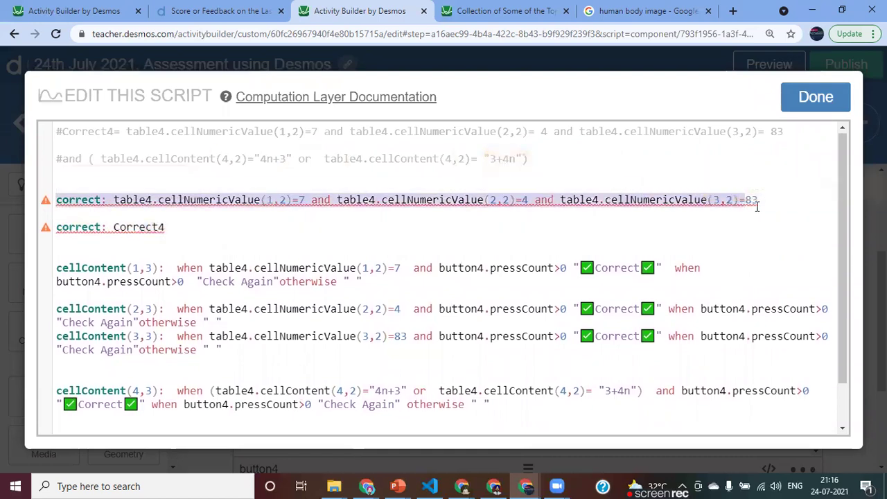
pyautogui.press('BackSpace')
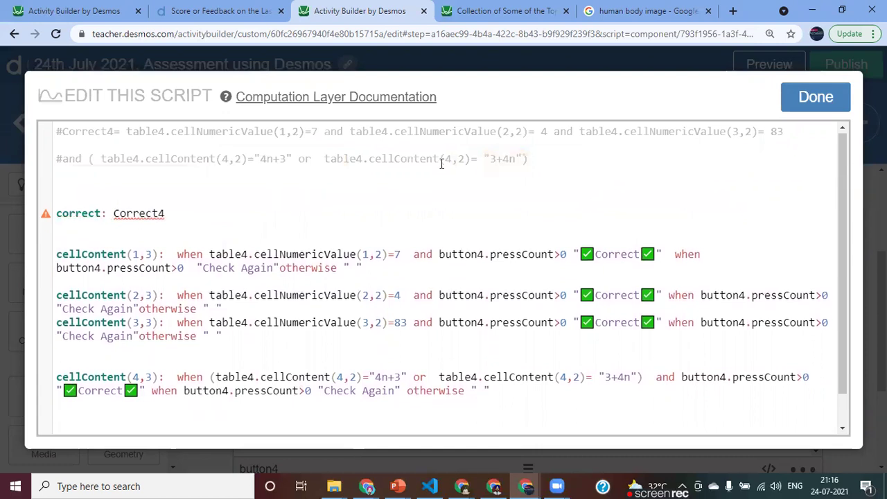
# Uncomment both lines of the Correct4 definition at the start of table4's script
pyautogui.click(64, 136)
pyautogui.press('BackSpace')
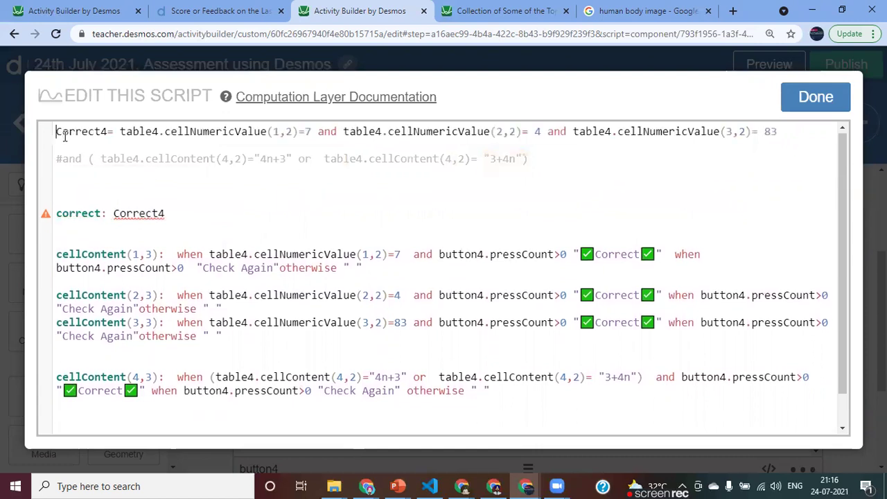
pyautogui.press('Delete')
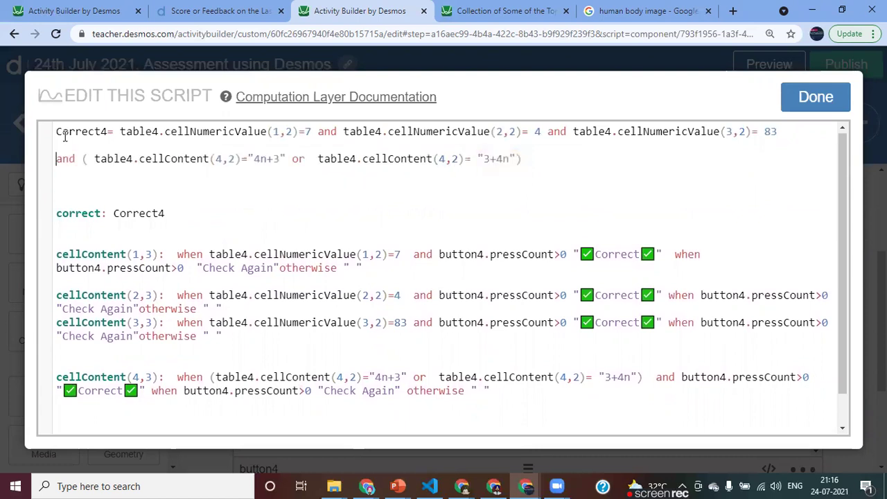
pyautogui.click(305, 185)
pyautogui.scroll(-1, 402, 308)
pyautogui.scroll(1, 402, 308)
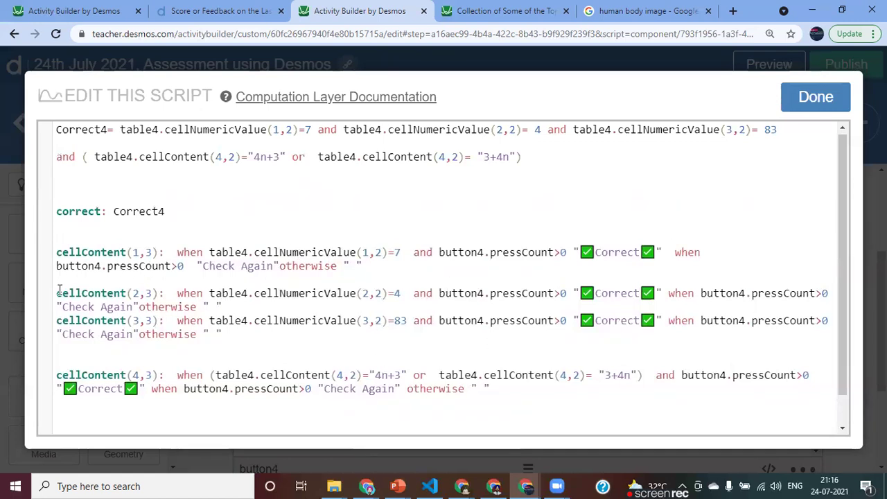
# Cut the cellContent(2,3) to (4,3) rules and paste them back below the cellContent(1,3) rule after a blank line
pyautogui.moveTo(56, 287); pyautogui.dragTo(459, 400)
pyautogui.hotkey('ctrl', 'c')
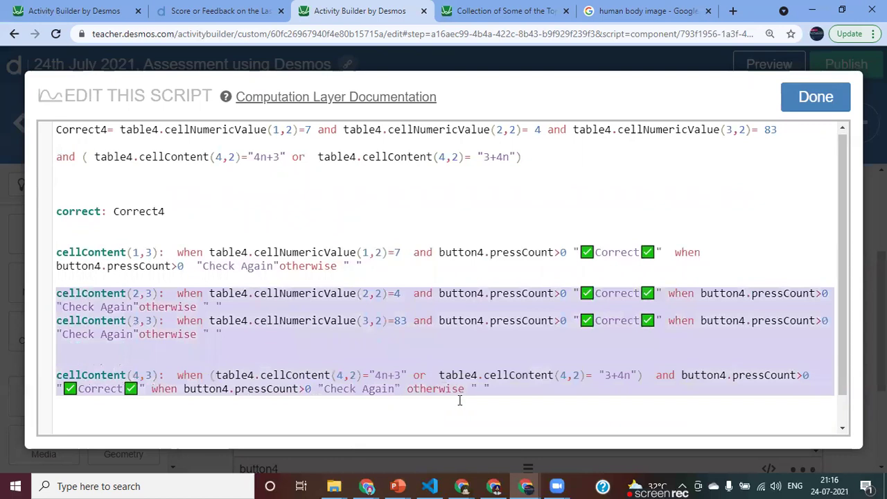
pyautogui.press('BackSpace')
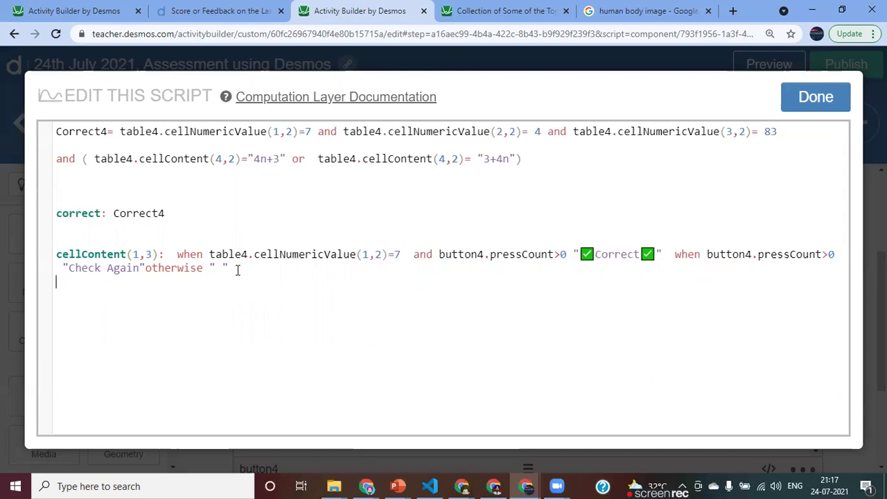
pyautogui.hotkey('ctrl', 'v')
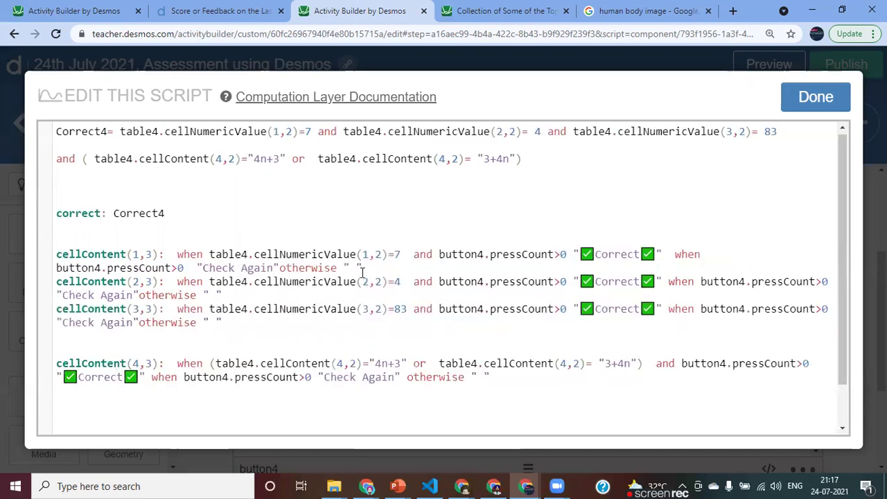
pyautogui.press('Return')
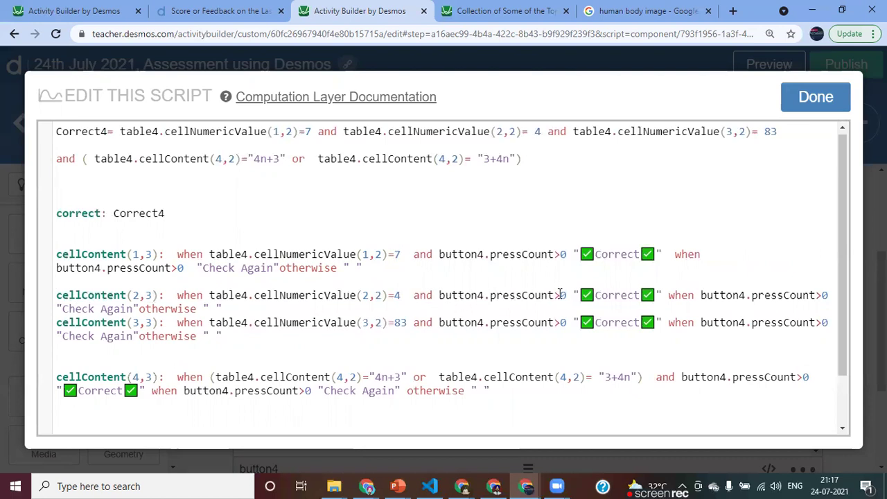
# Copy and remove "and button4.pressCount>0" from the Correct condition of the cellContent(1,3) rule, and save the script
pyautogui.moveTo(439, 295); pyautogui.dragTo(566, 295)
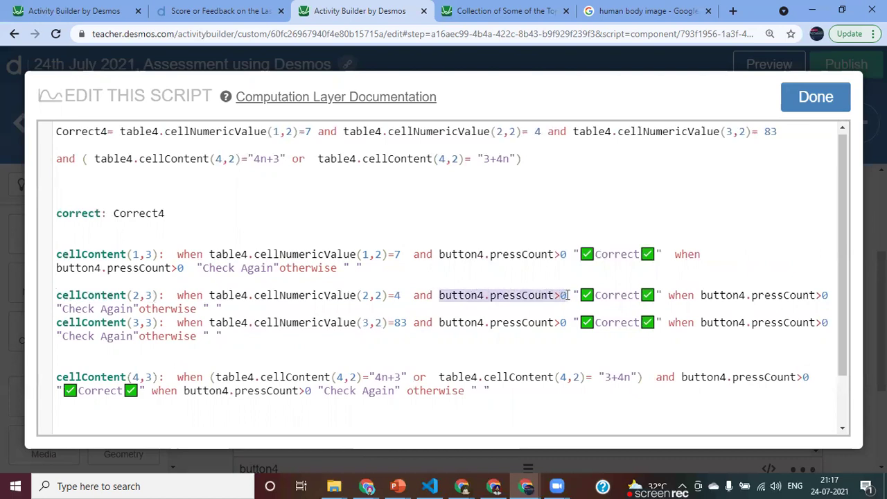
pyautogui.moveTo(414, 254); pyautogui.dragTo(567, 253)
pyautogui.hotkey('ctrl', 'c')
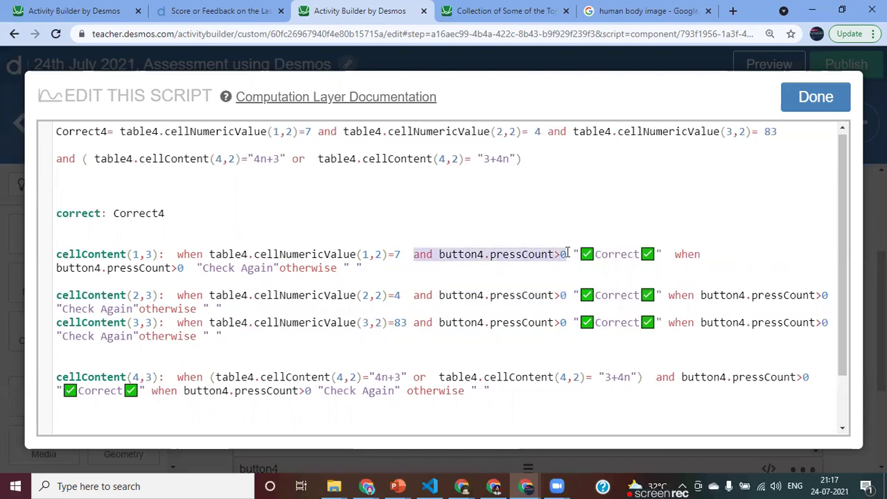
pyautogui.press('BackSpace')
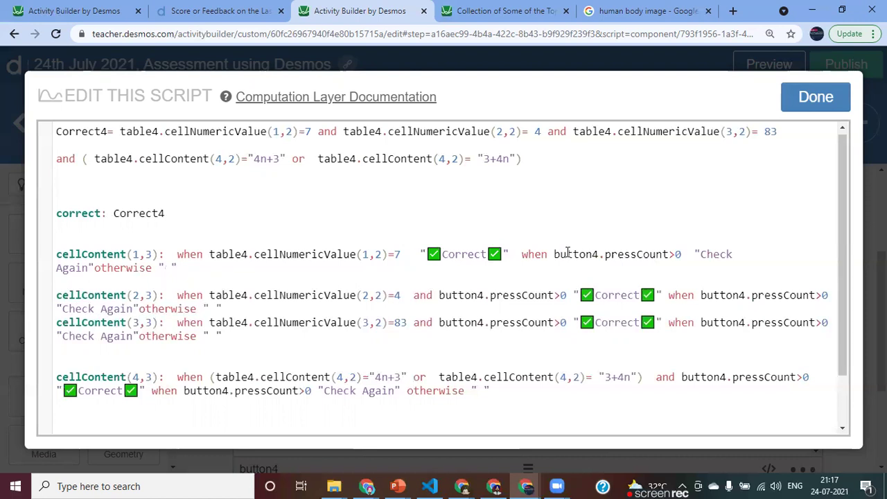
pyautogui.click(814, 97)
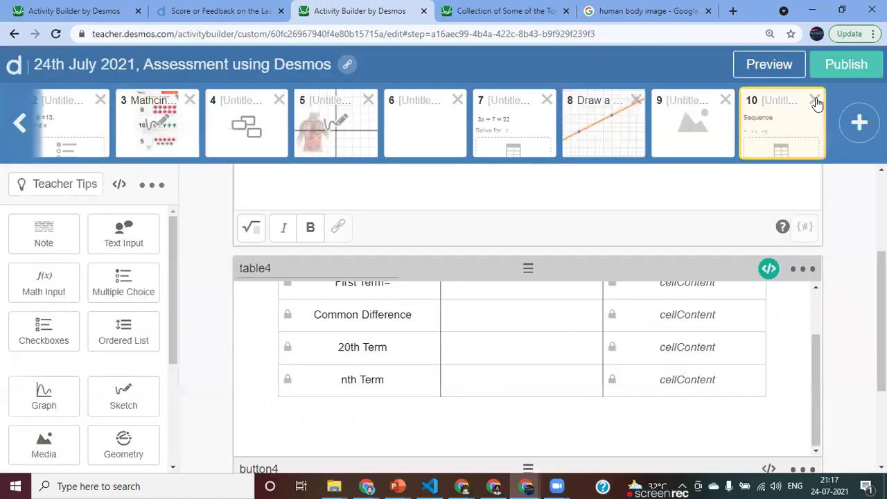
# Preview the sequence screen, test 7 as the First Term response, clear it and close the preview
pyautogui.click(767, 64)
pyautogui.click(441, 300)
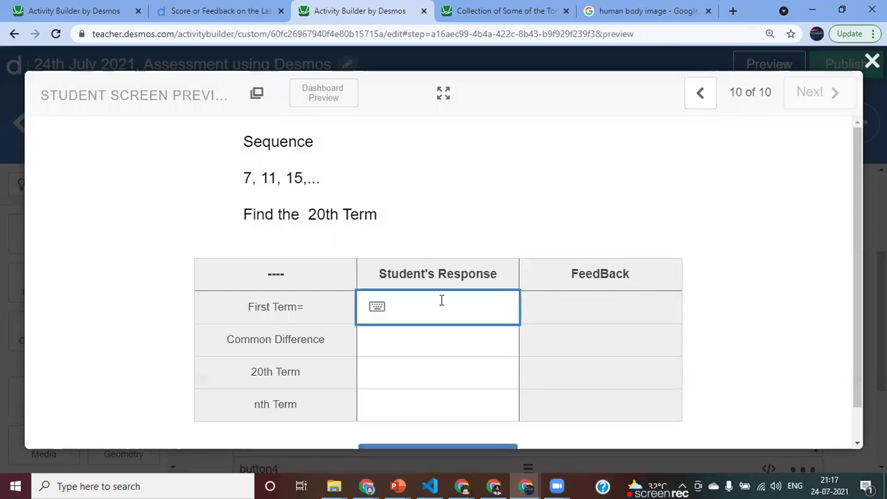
pyautogui.write('7')
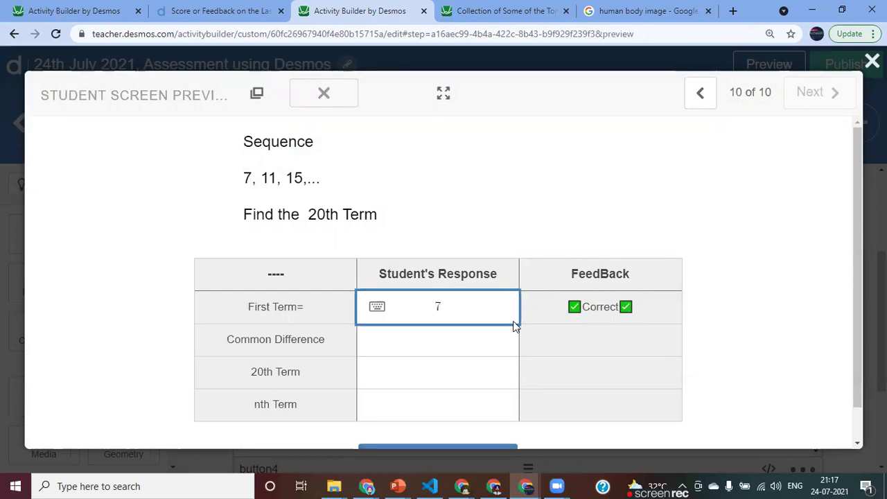
pyautogui.press('BackSpace')
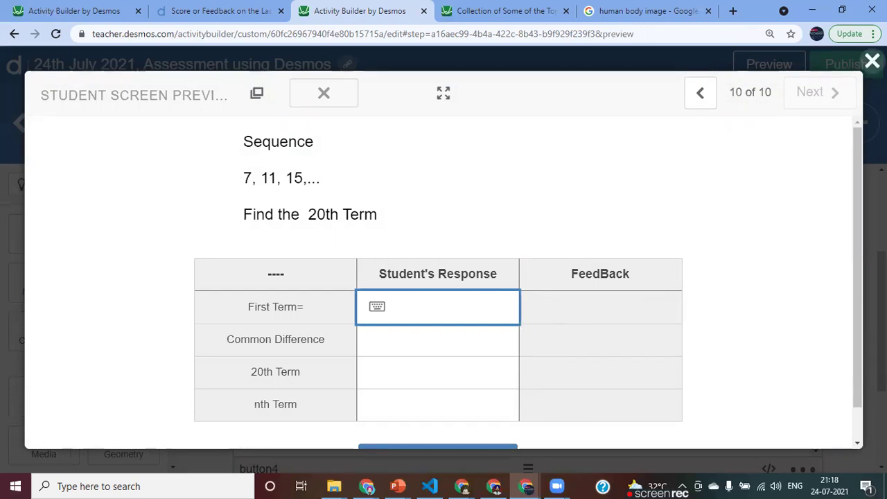
pyautogui.click(872, 61)
# Reinsert "and button4.pressCount>0" after "=7" in table4's cellContent(1,3) rule and save the script
pyautogui.click(769, 266)
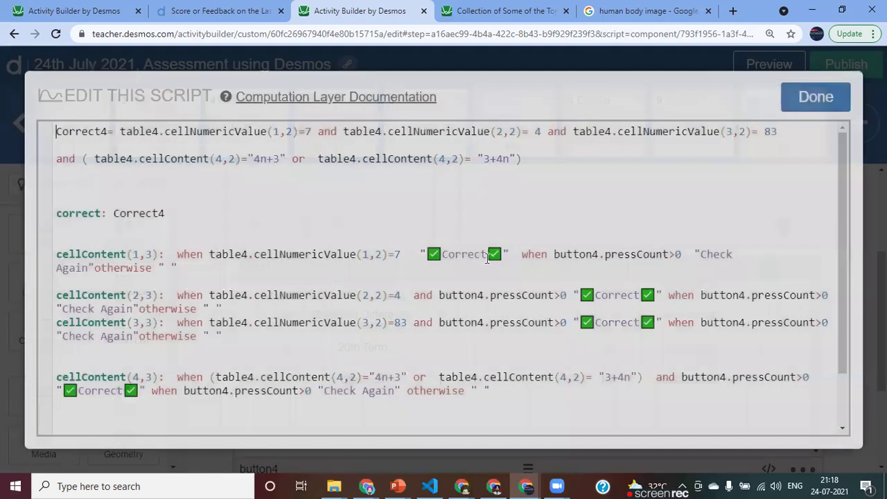
pyautogui.click(400, 255)
pyautogui.hotkey('ctrl', 'v')
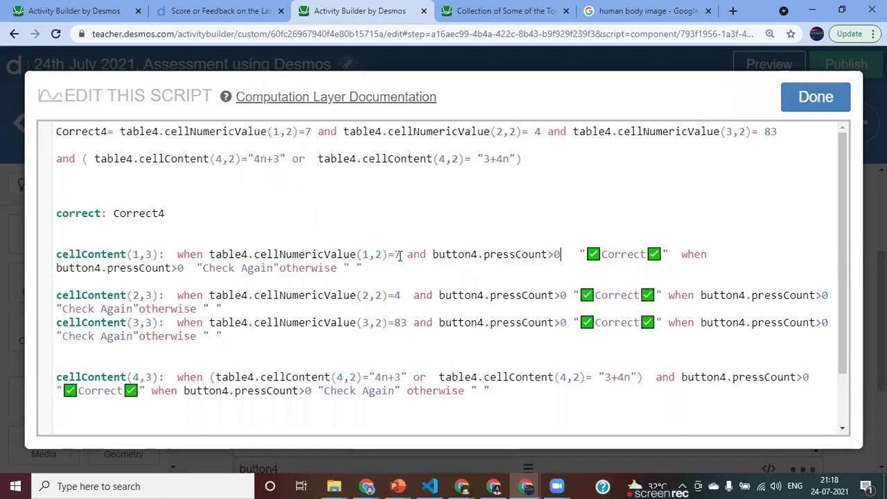
pyautogui.click(802, 103)
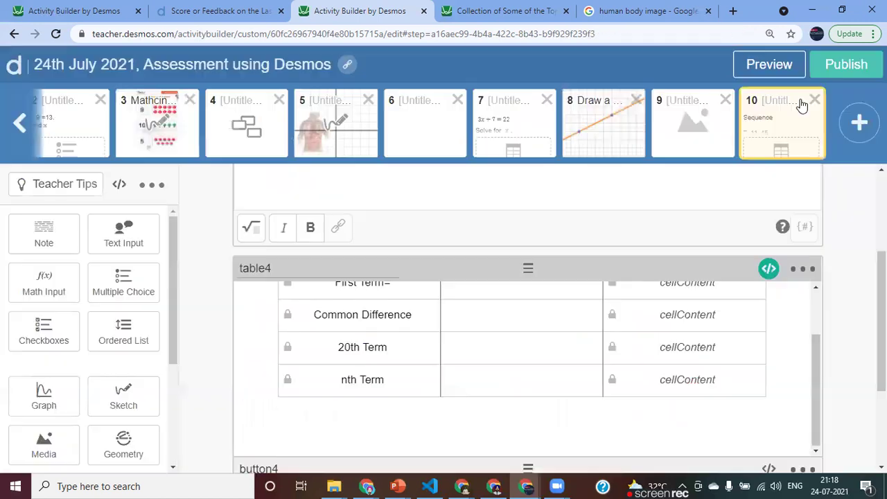
# Preview the sequence screen, enter 7 as First Term and check the answers, then review table4's script without changes
pyautogui.click(763, 72)
pyautogui.click(429, 303)
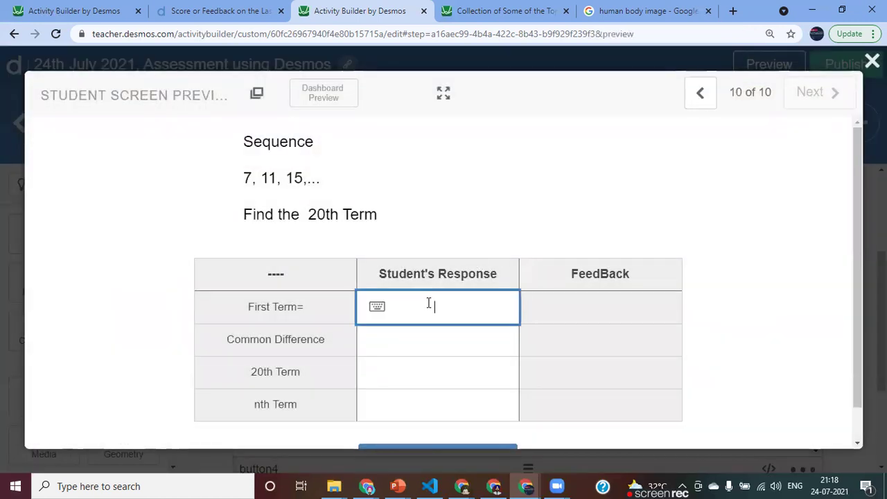
pyautogui.write('7')
pyautogui.scroll(-1, 429, 302)
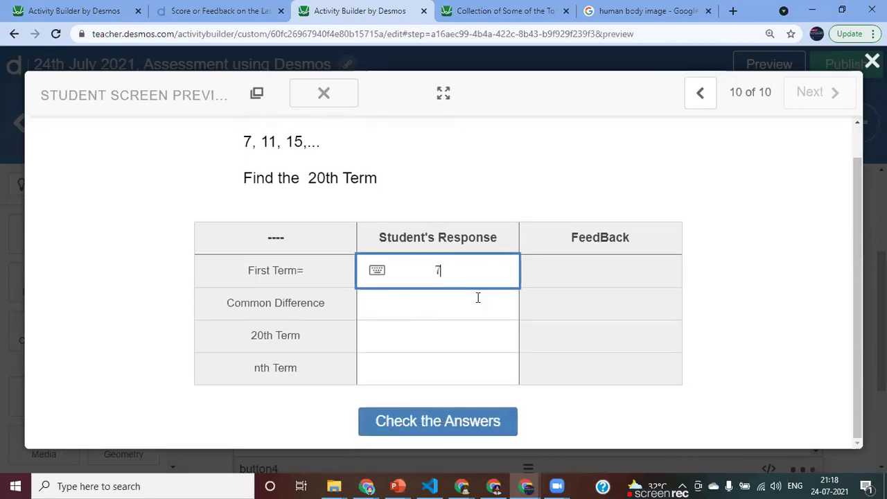
pyautogui.click(439, 409)
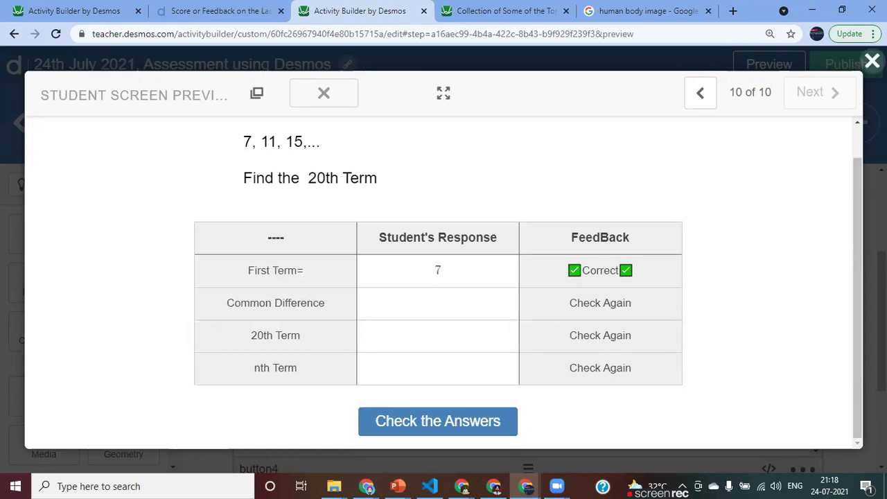
pyautogui.click(872, 61)
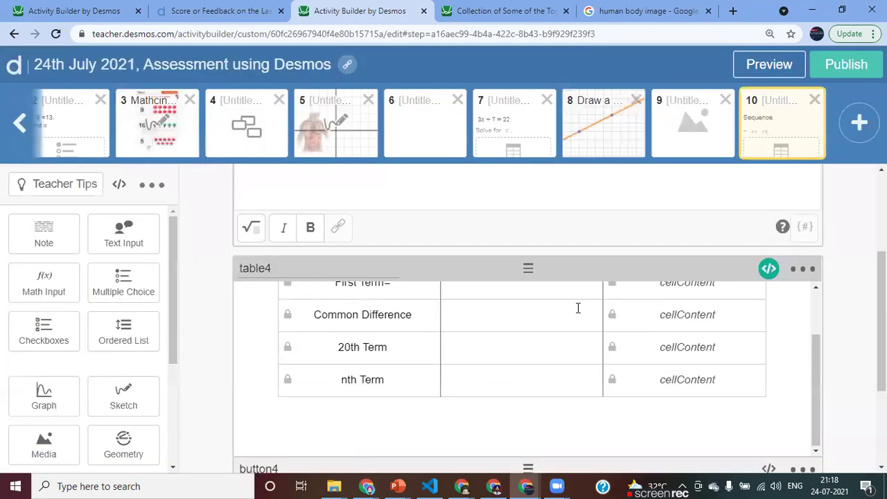
pyautogui.click(768, 268)
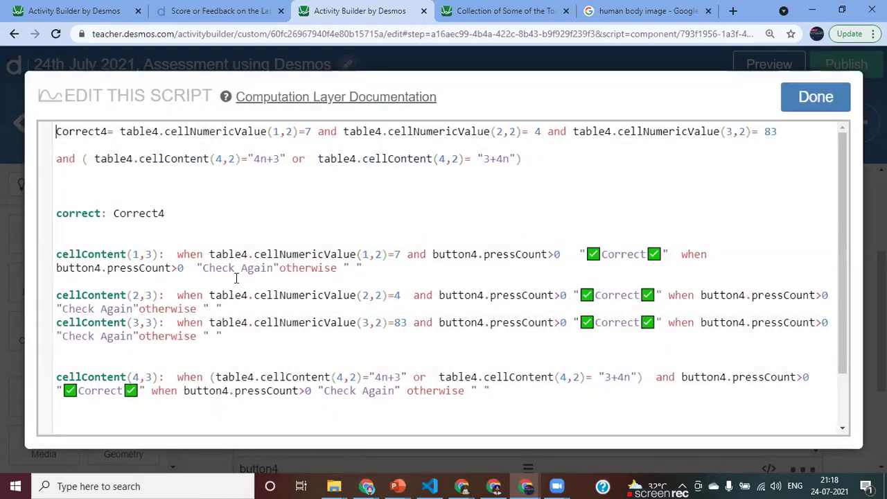
pyautogui.click(800, 109)
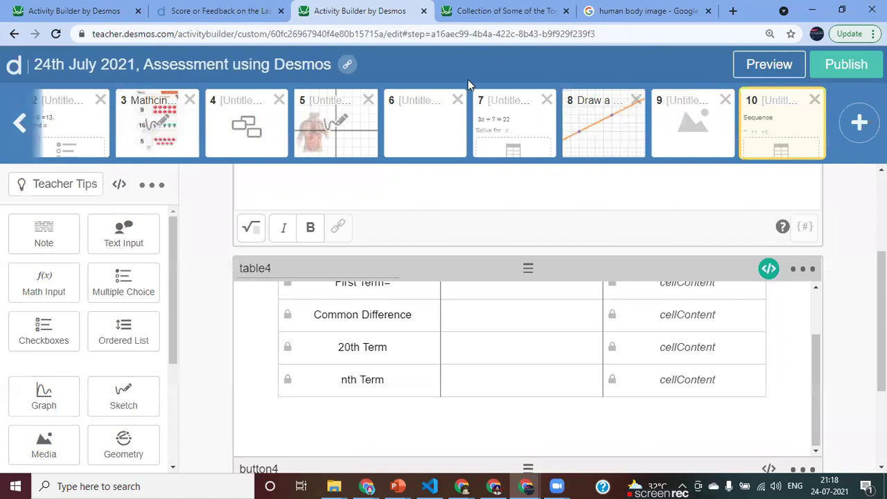
# Add a new screen after the sequence screen and insert a table with the column headers "Q" and "Answer"
pyautogui.click(859, 122)
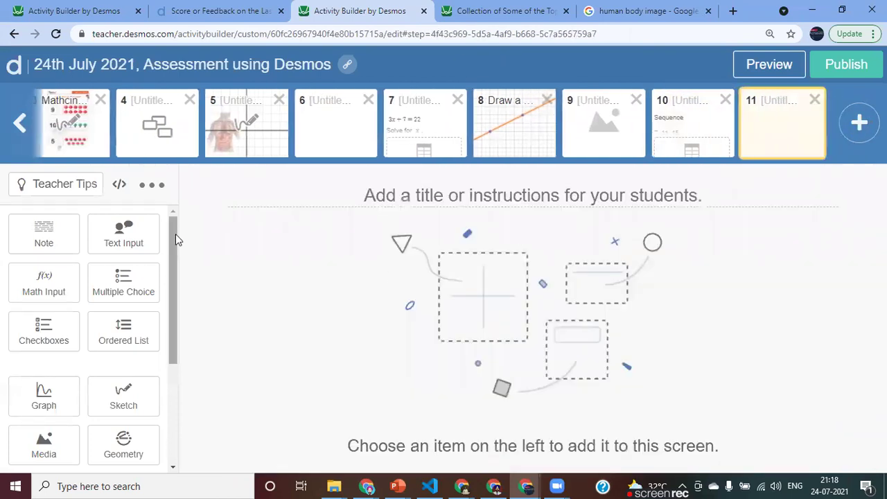
pyautogui.scroll(-3, 151, 393)
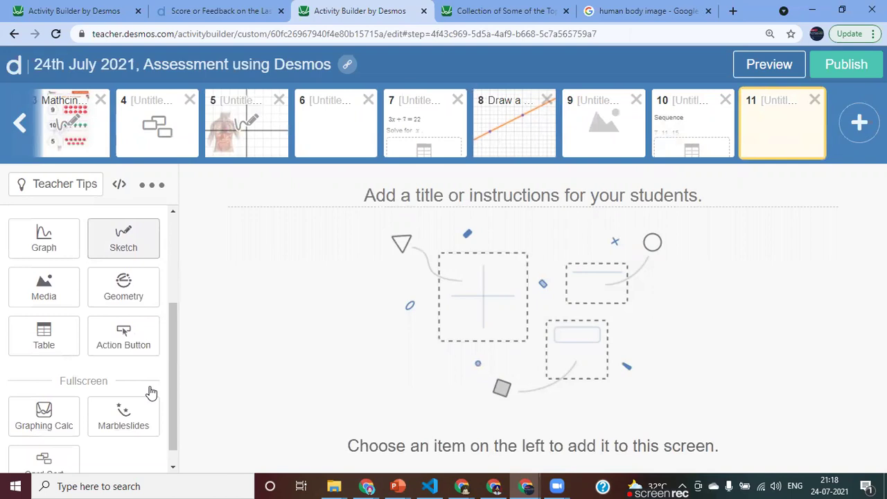
pyautogui.click(48, 339)
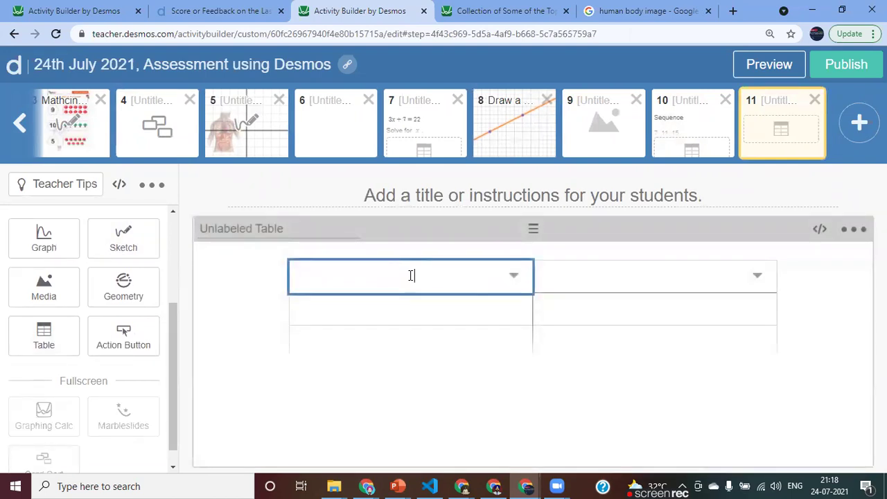
pyautogui.press('Tab')
pyautogui.write('Answer')
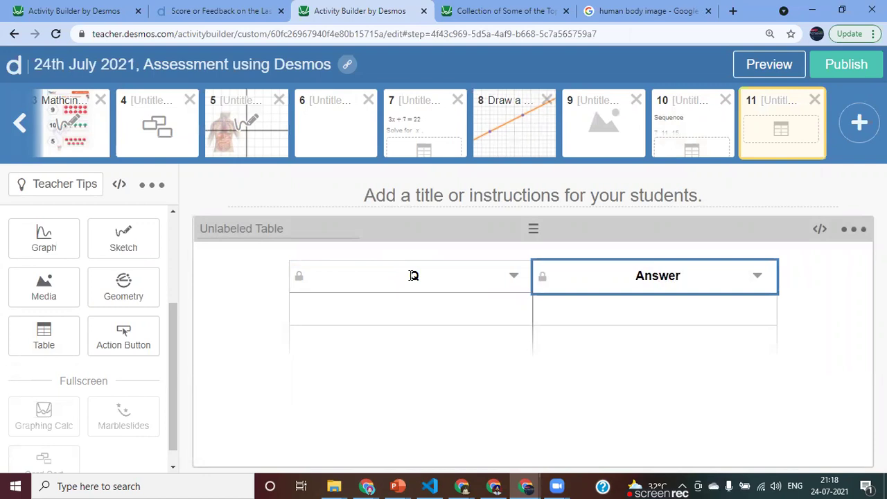
# Enter the questions "3+2" and "4+8" in the Q column's first two rows and check the screen in the student preview
pyautogui.click(394, 321)
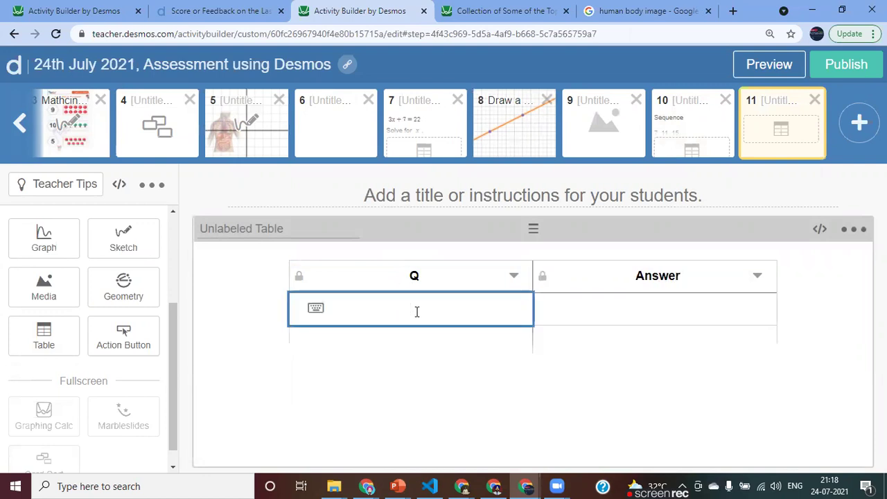
pyautogui.write('3+2')
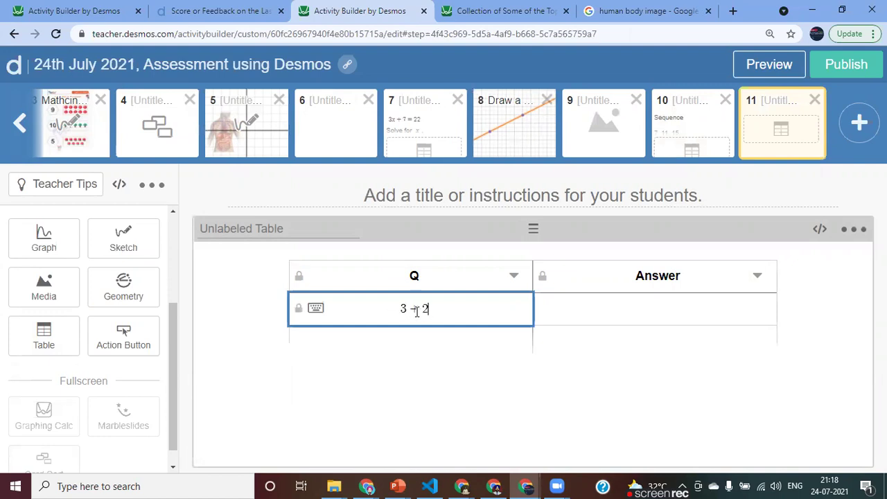
pyautogui.press('Return')
pyautogui.write('4 + ')
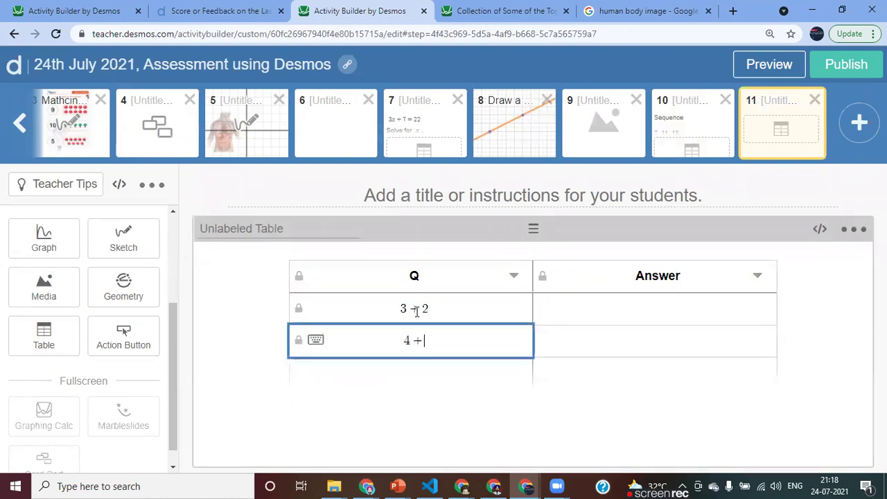
pyautogui.write('8')
pyautogui.click(769, 65)
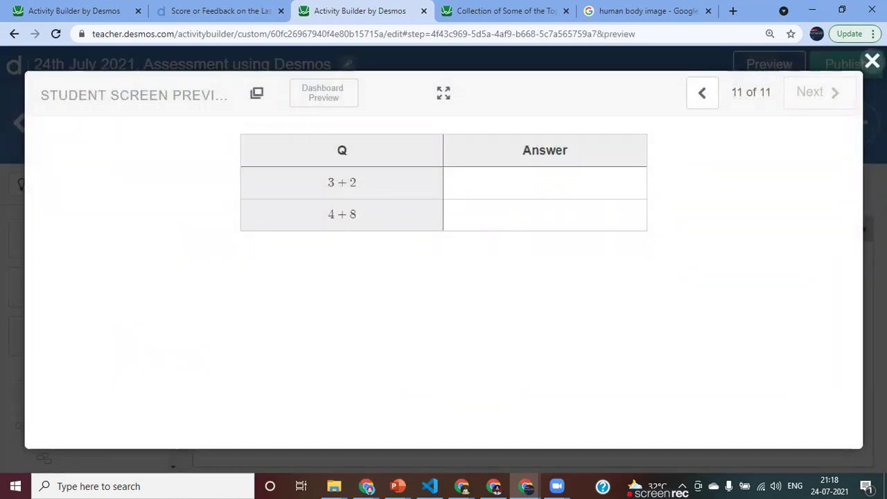
pyautogui.click(871, 61)
# Label the table "Q2" and start its script with "correct: Q2.cellNumericValue(1,2)=7 and"
pyautogui.click(250, 234)
pyautogui.write('Q2')
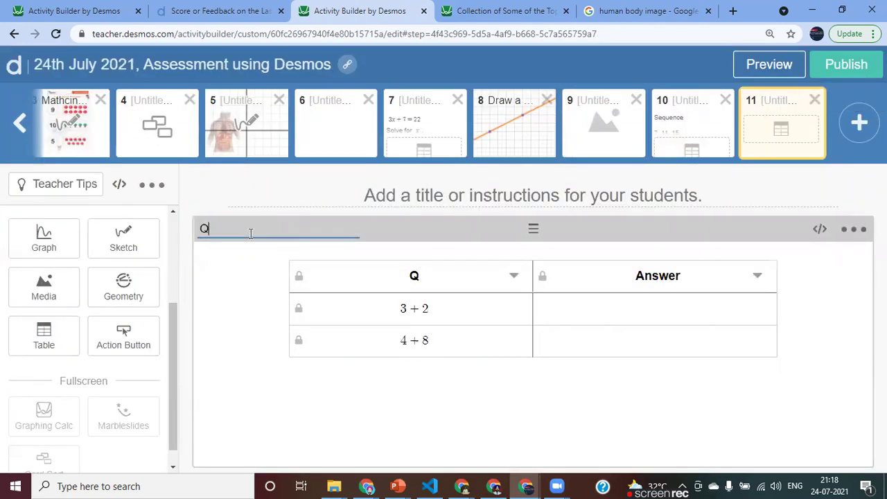
pyautogui.click(819, 231)
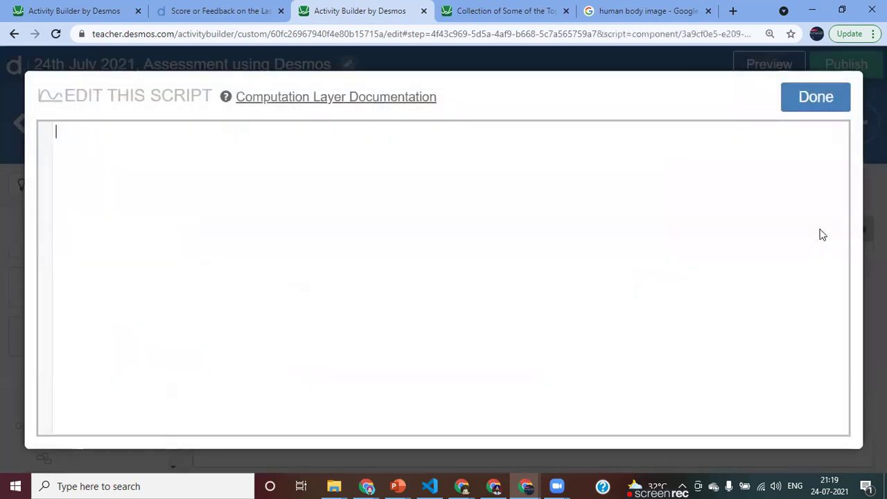
pyautogui.write('co')
pyautogui.click(162, 160)
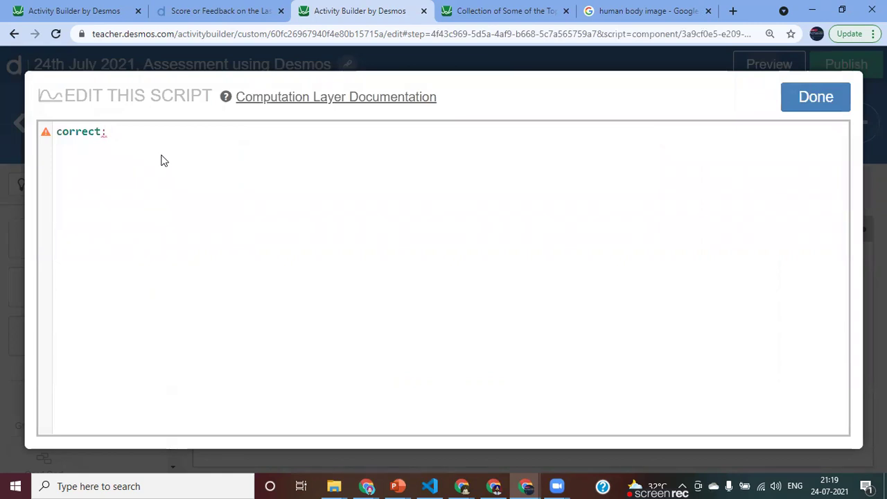
pyautogui.write('Q4.')
pyautogui.press('BackSpace')
pyautogui.press('BackSpace')
pyautogui.write('2.')
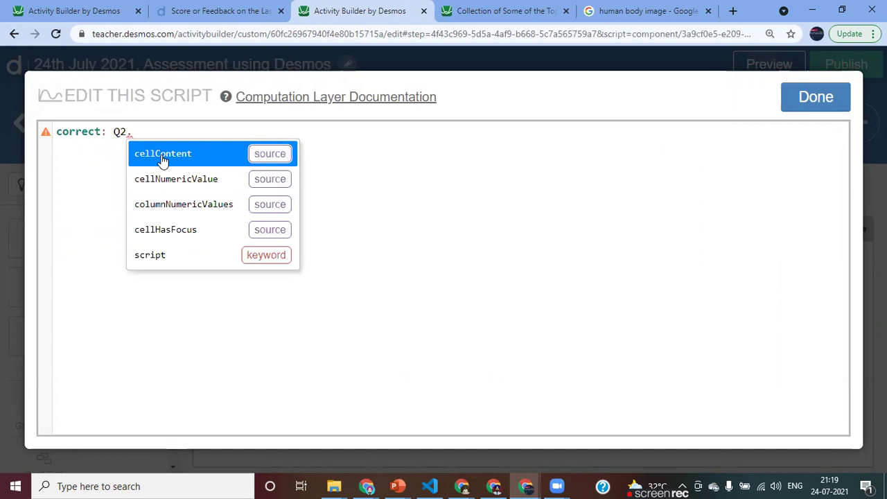
pyautogui.press('Down')
pyautogui.press('Return')
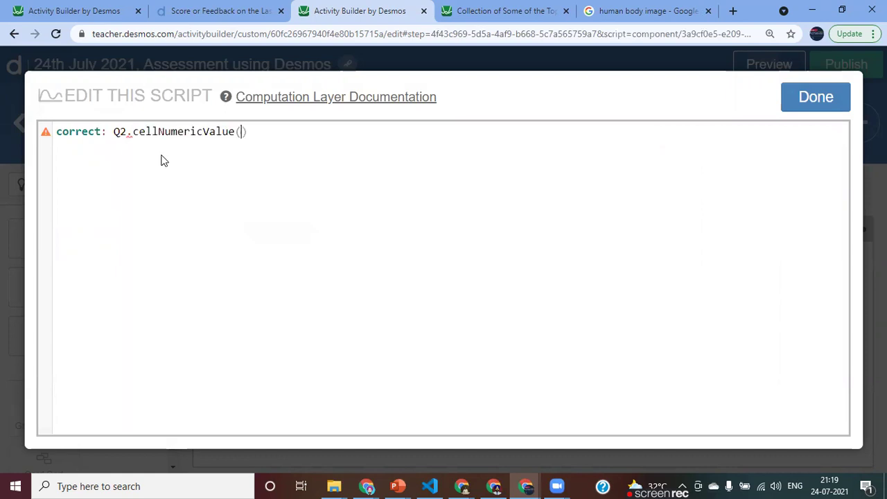
pyautogui.write('1,2)')
pyautogui.write('=7  and ')
# Complete the correct rule with "Q2.cellNumericValue(2,2)=12" as its second condition and save the script
pyautogui.write('Q2.')
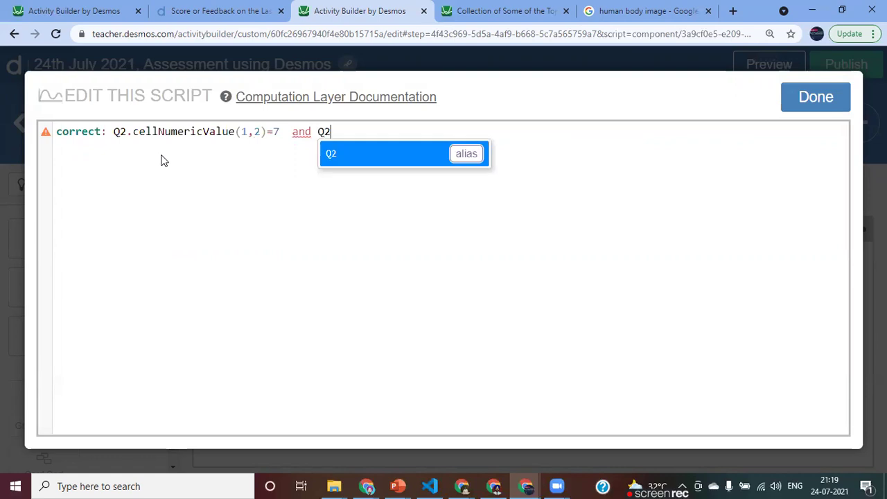
pyautogui.press('Down')
pyautogui.press('Return')
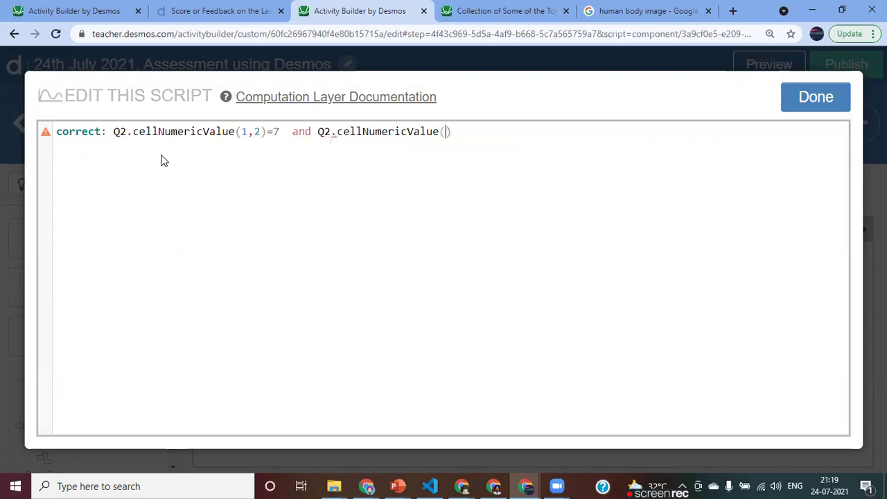
pyautogui.write('2,2)=12')
pyautogui.click(803, 107)
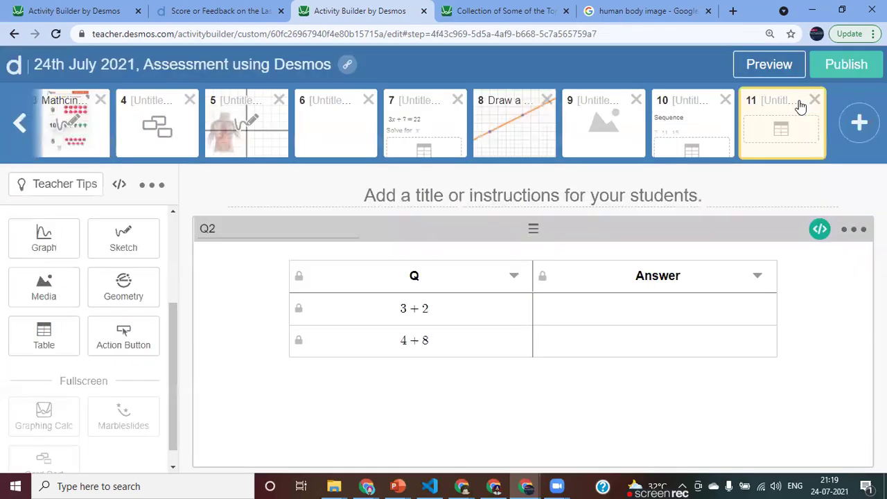
# Preview the question-and-answer table screen as a student
pyautogui.click(770, 74)
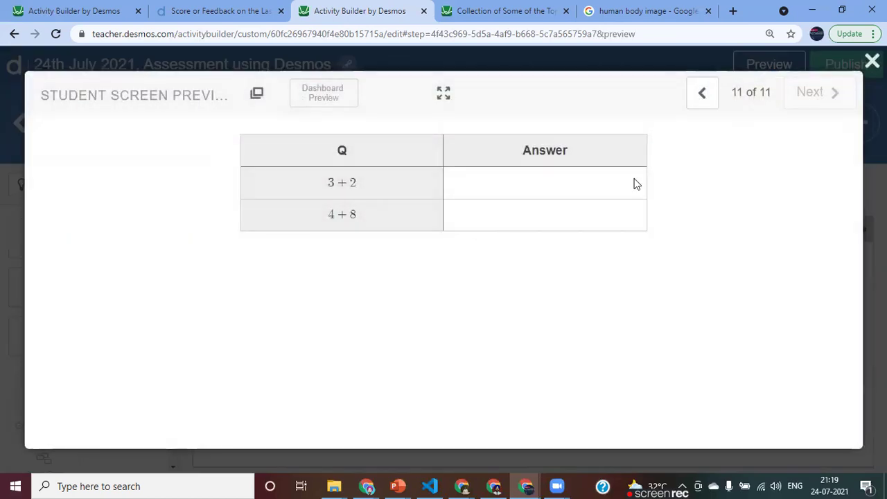